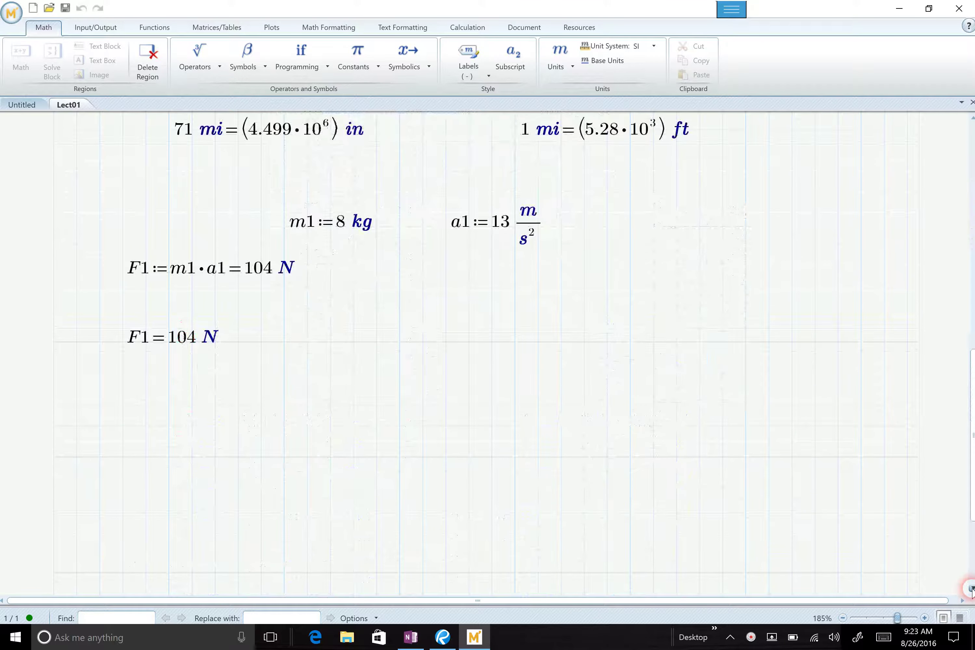
# Extend the worksheet past the bottom of the first page, below the F1 result, to start a second page
pyautogui.scroll(-4, 972, 590)
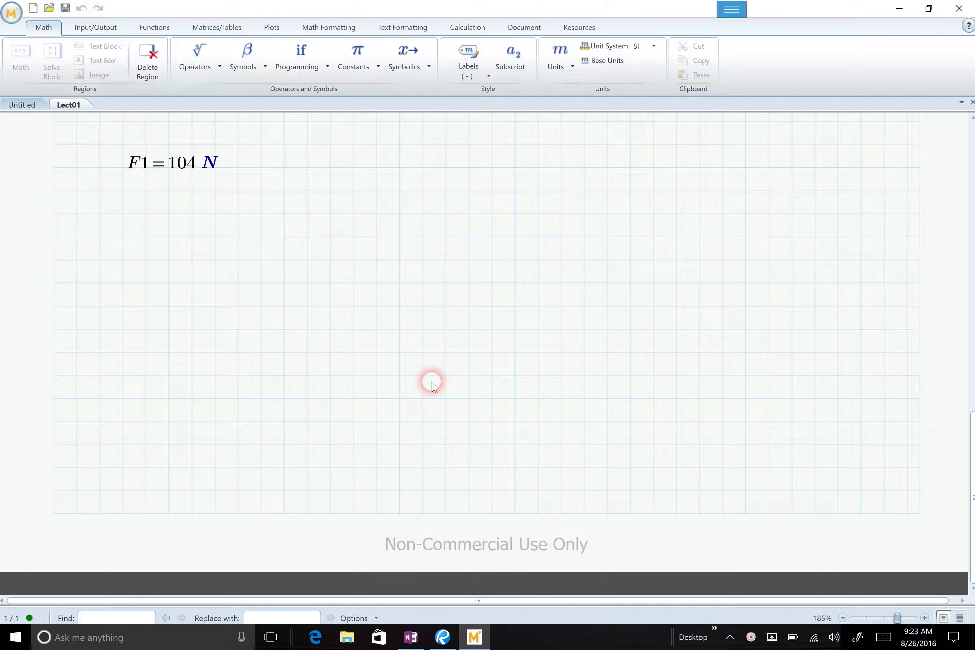
pyautogui.click(399, 397)
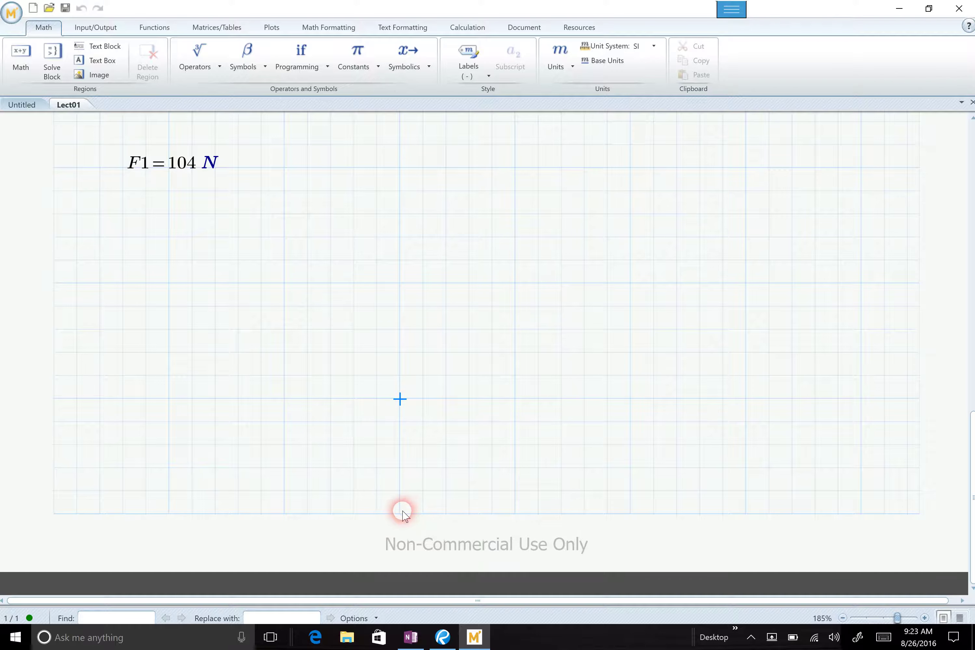
pyautogui.hotkey('ctrl', 'Return')
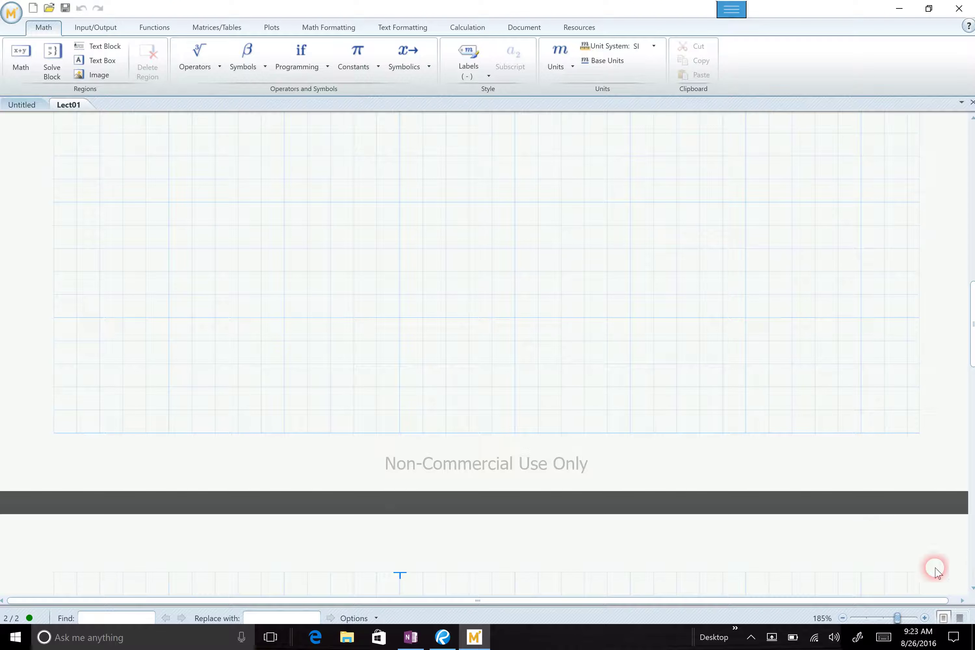
pyautogui.click(971, 589)
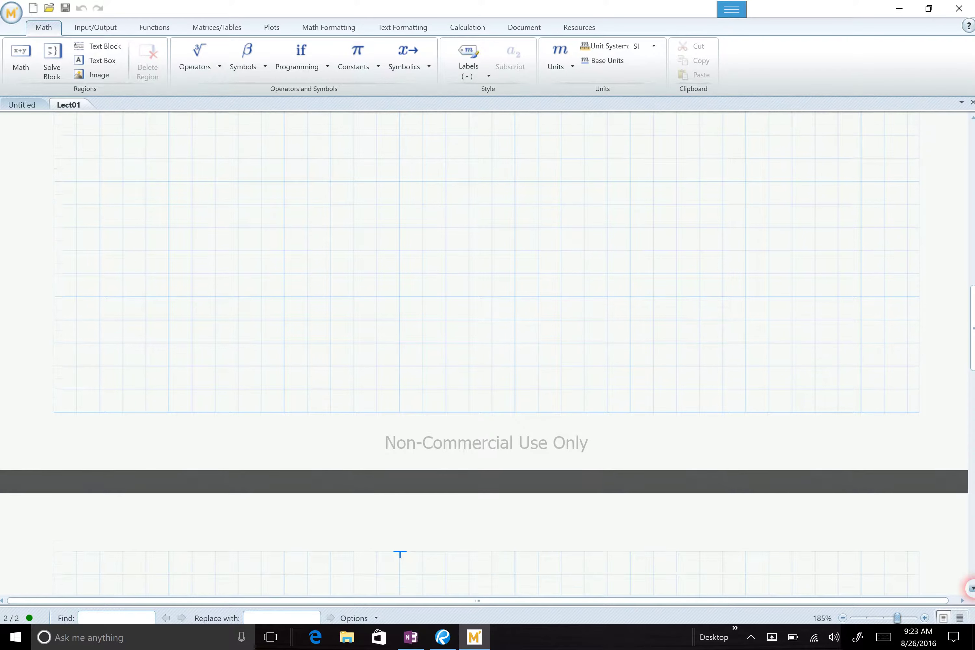
pyautogui.scroll(-3, 753, 465)
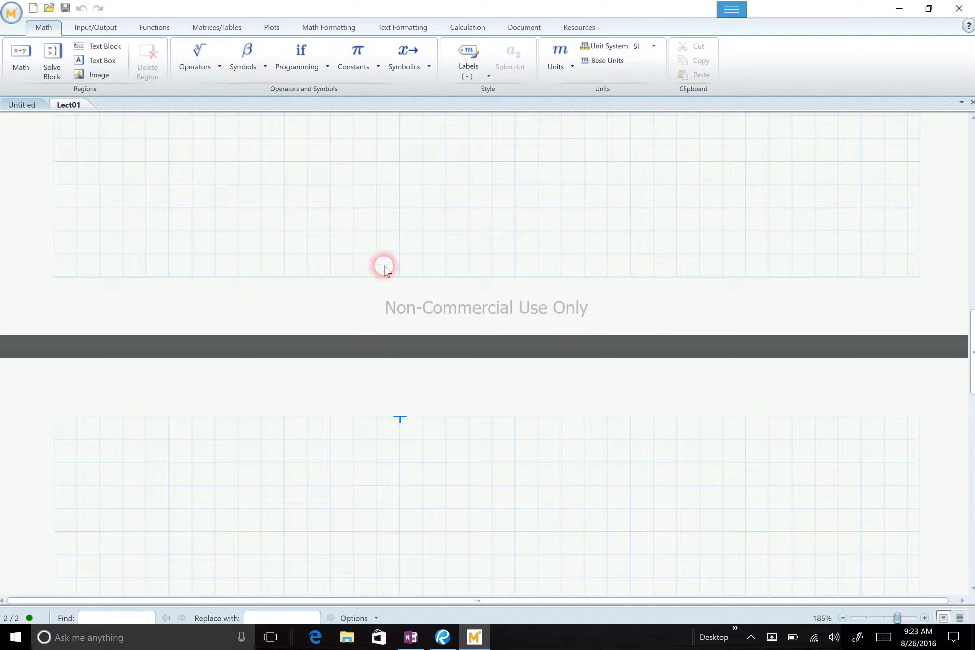
# Continue from below the F1 result onto a new second page and place the insertion point near that page's start
pyautogui.click(400, 213)
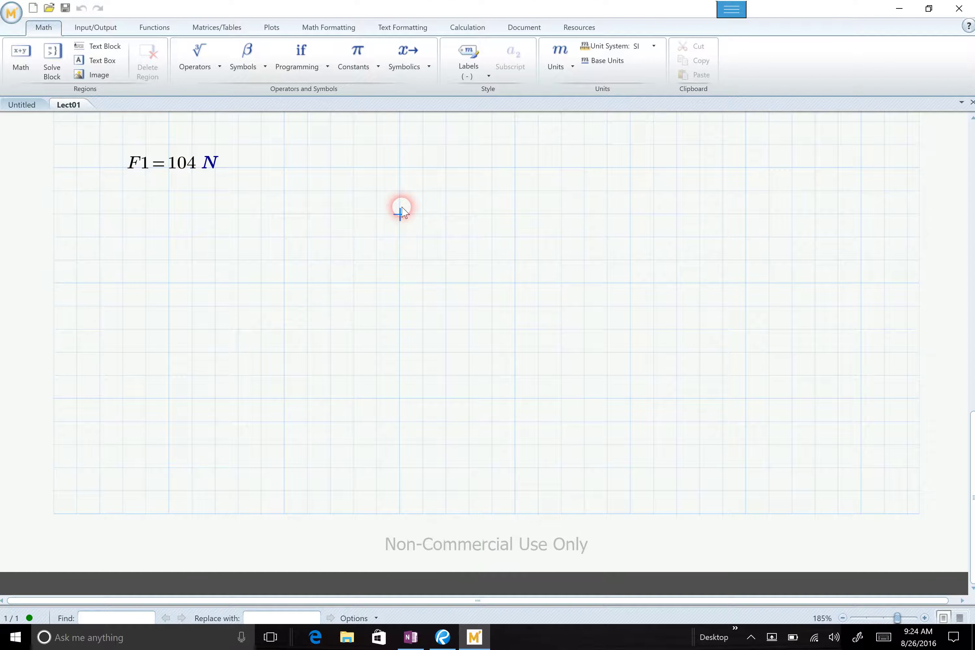
pyautogui.click(401, 519)
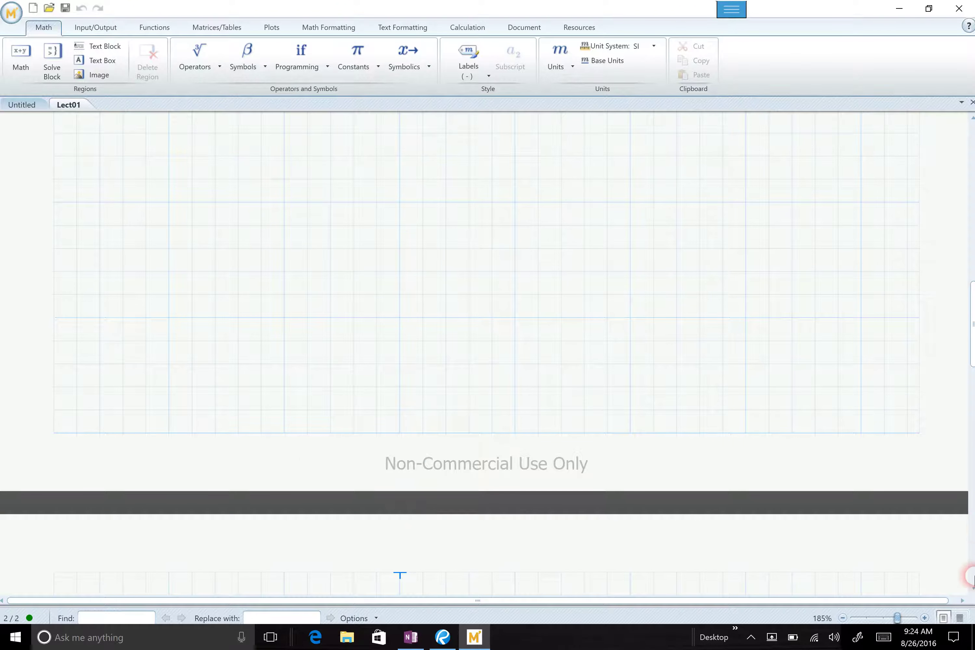
pyautogui.click(972, 590)
pyautogui.click(972, 589)
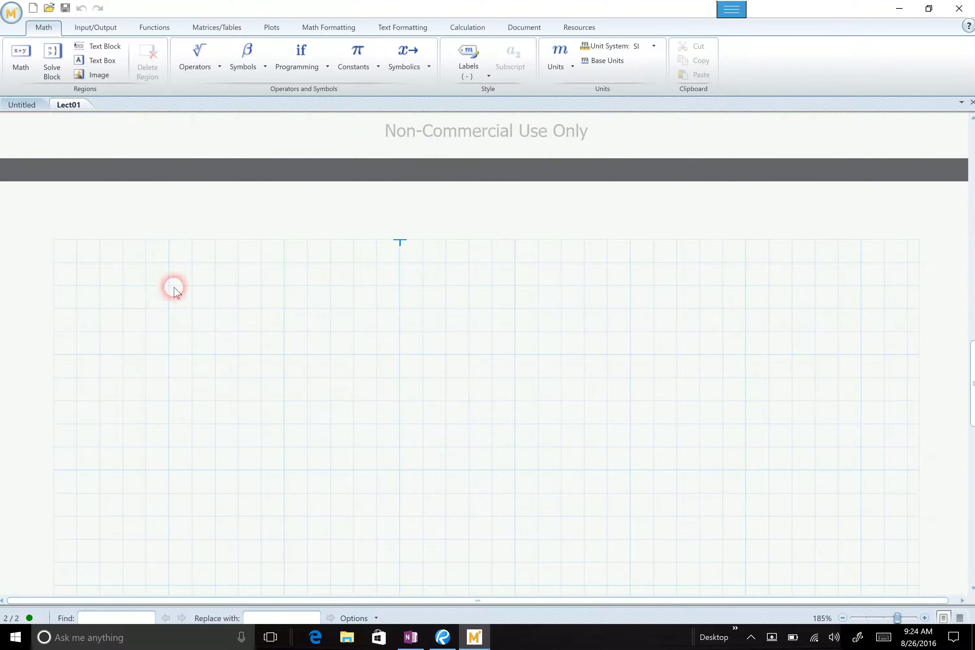
pyautogui.click(172, 288)
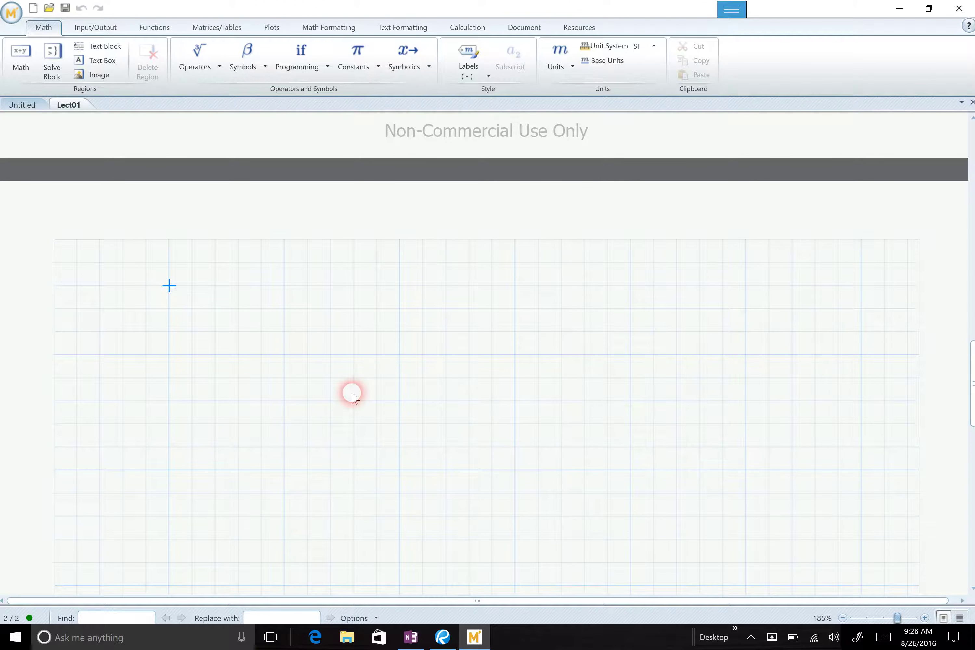
# Start a math region in the open area of the second page defining Y := a^3
pyautogui.click(353, 395)
pyautogui.write('y:=a')
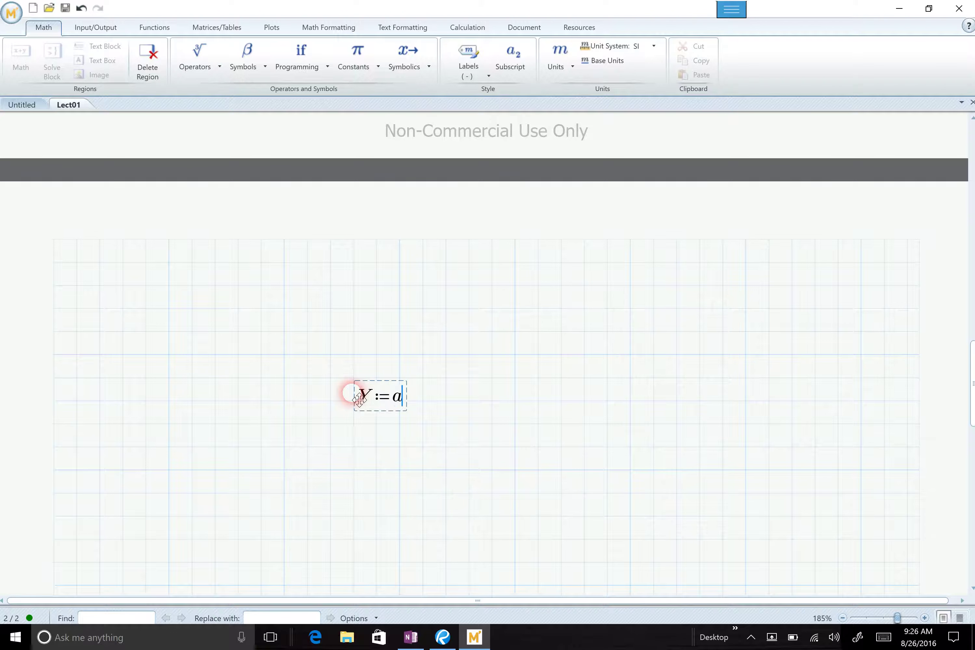
pyautogui.press('Up')
pyautogui.write('6')
pyautogui.press('BackSpace')
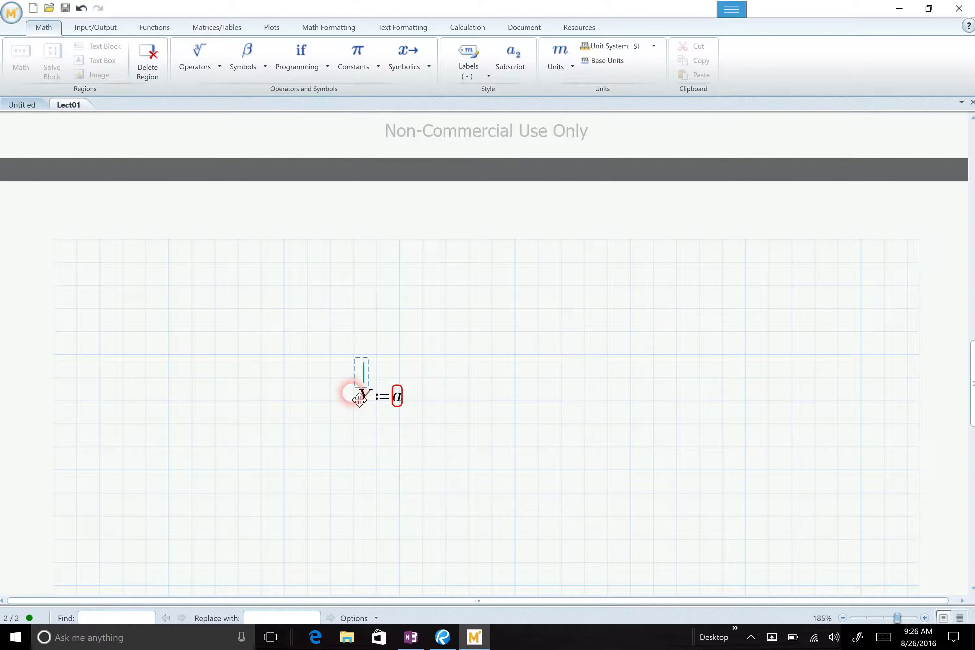
pyautogui.click(401, 399)
pyautogui.write('^3+5^(1/2))=22.164')
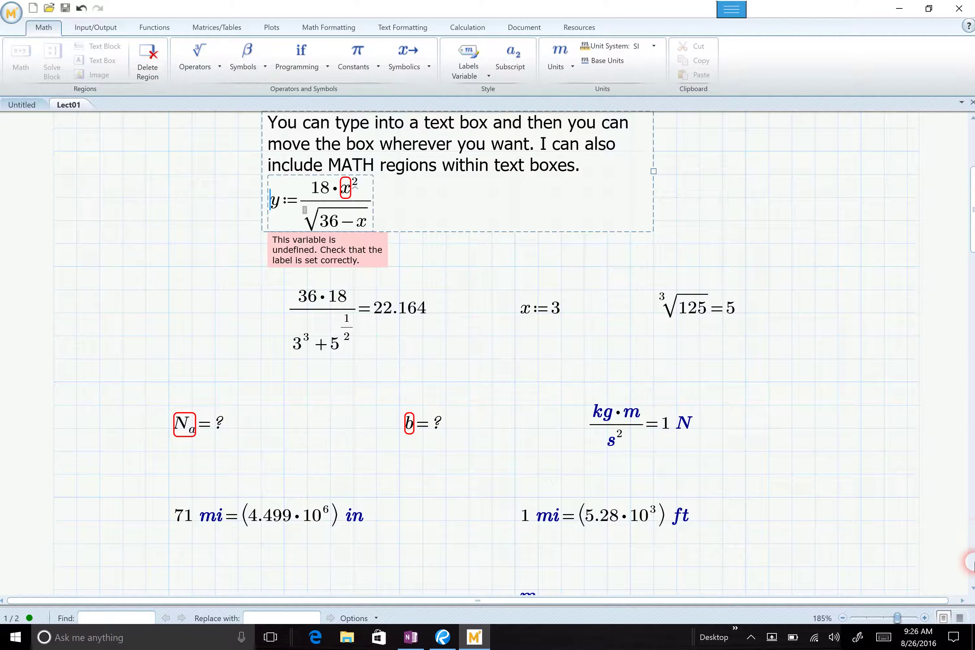
pyautogui.click(972, 562)
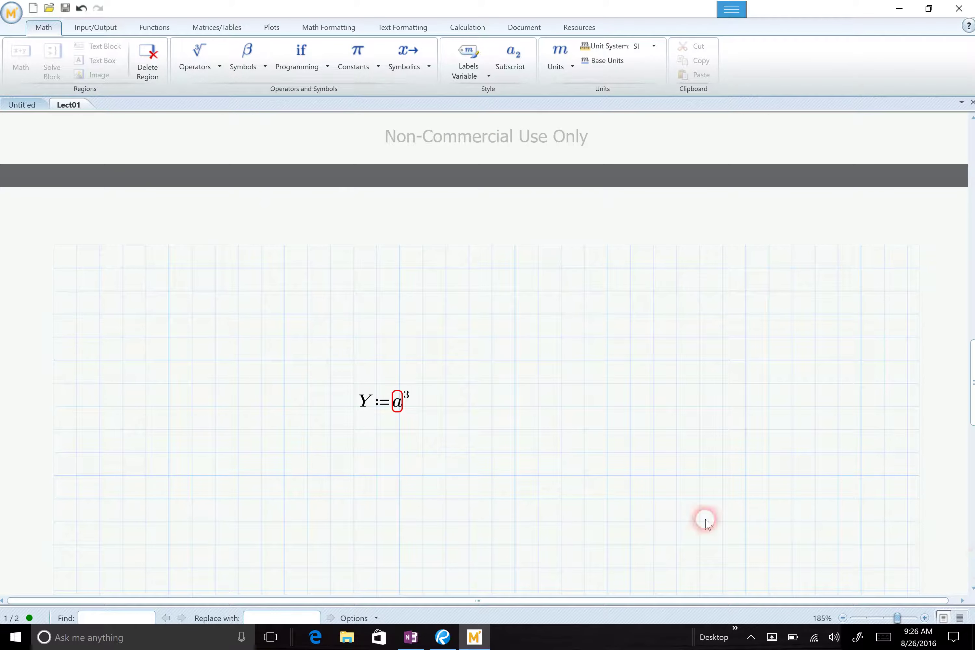
# Extend the Y definition to a^3 - a^2 and select the whole right-hand expression
pyautogui.click(413, 404)
pyautogui.press('Left')
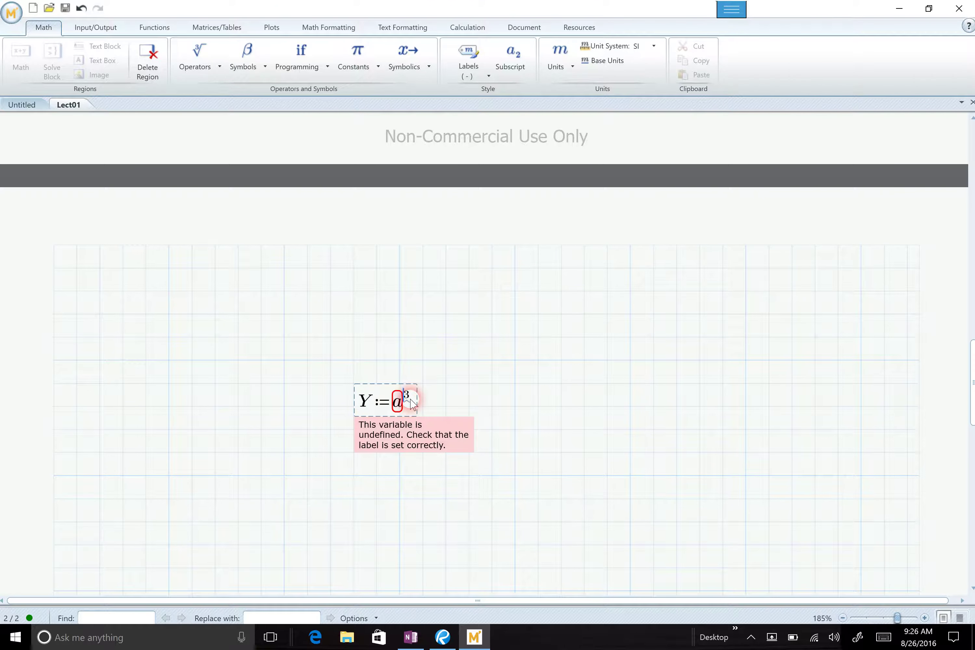
pyautogui.press('Right')
pyautogui.write('-a^2')
pyautogui.press('space')
pyautogui.press('space')
pyautogui.press('space')
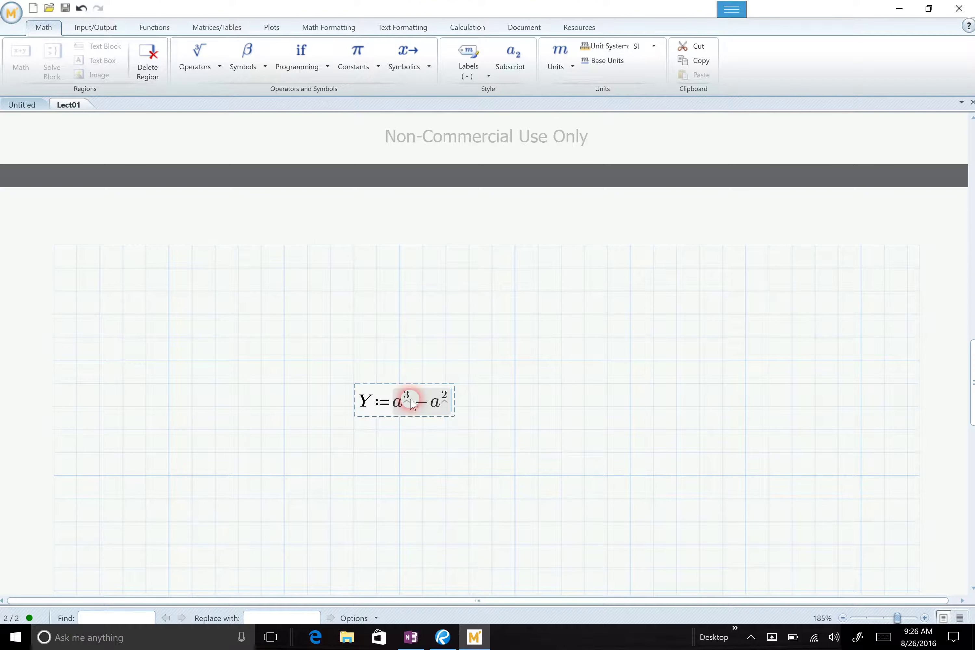
# Try appending a plus sign to the complete a^3 - a^2 expression, and remove it again
pyautogui.click(448, 399)
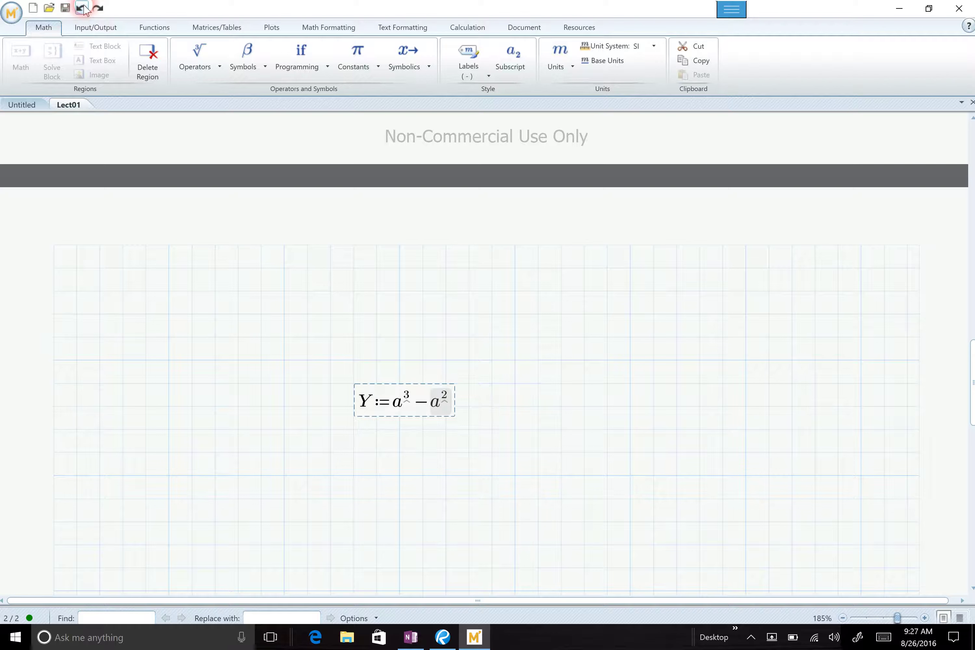
pyautogui.press('space')
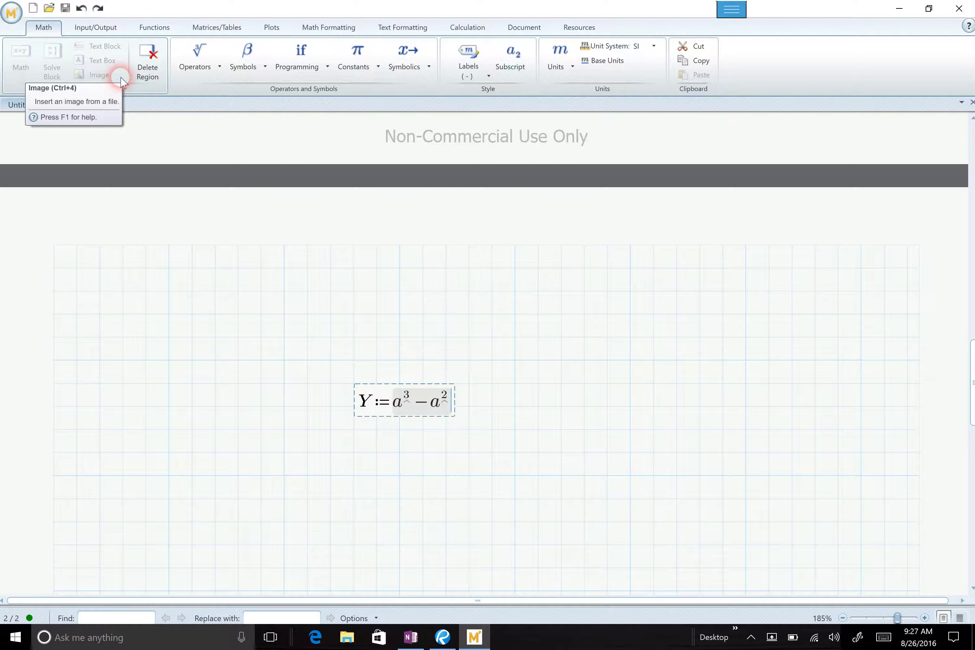
pyautogui.write('+')
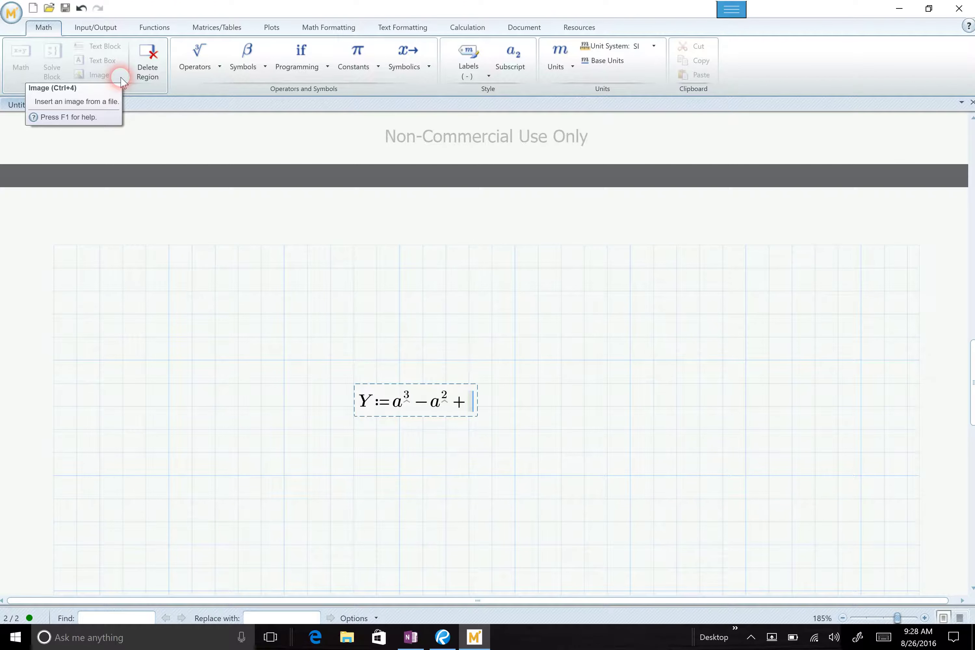
pyautogui.press('BackSpace')
# Add the term + 3*a after a^2 in the Y definition
pyautogui.doubleClick(447, 398)
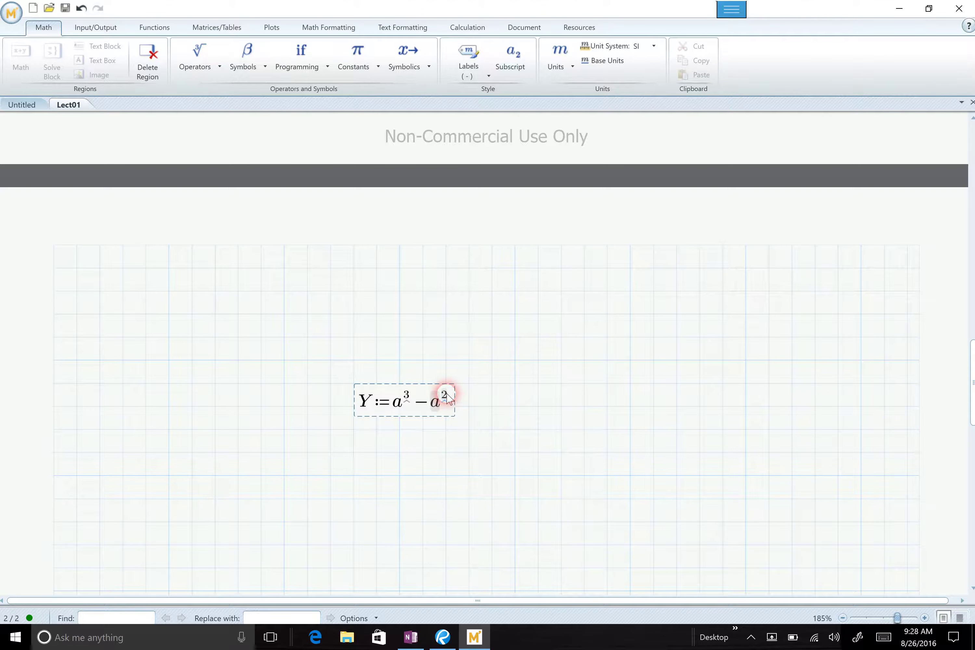
pyautogui.click(446, 398)
pyautogui.click(453, 395)
pyautogui.click(448, 398)
pyautogui.click(655, 362)
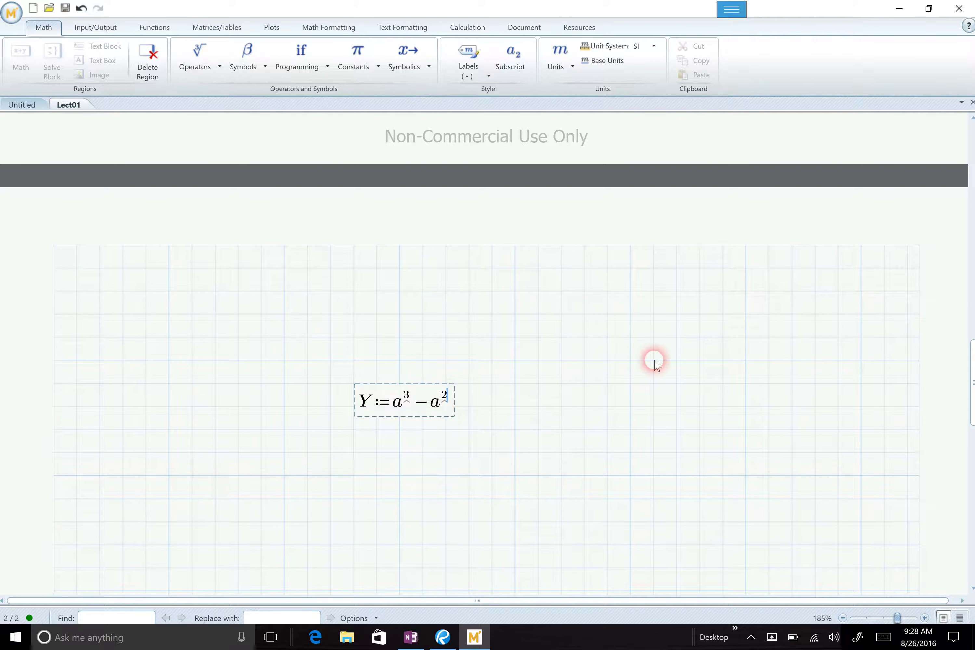
pyautogui.press('Right')
pyautogui.write('+')
pyautogui.write('3')
pyautogui.write('*a')
# Make the whole expression a^3 - a^2 + 3*a the numerator of a fraction with a/5 as denominator
pyautogui.hotkey('shift', 'Left')
pyautogui.hotkey('shift', 'Left')
pyautogui.hotkey('shift', 'Left')
pyautogui.hotkey('shift', 'Left')
pyautogui.hotkey('shift', 'Left')
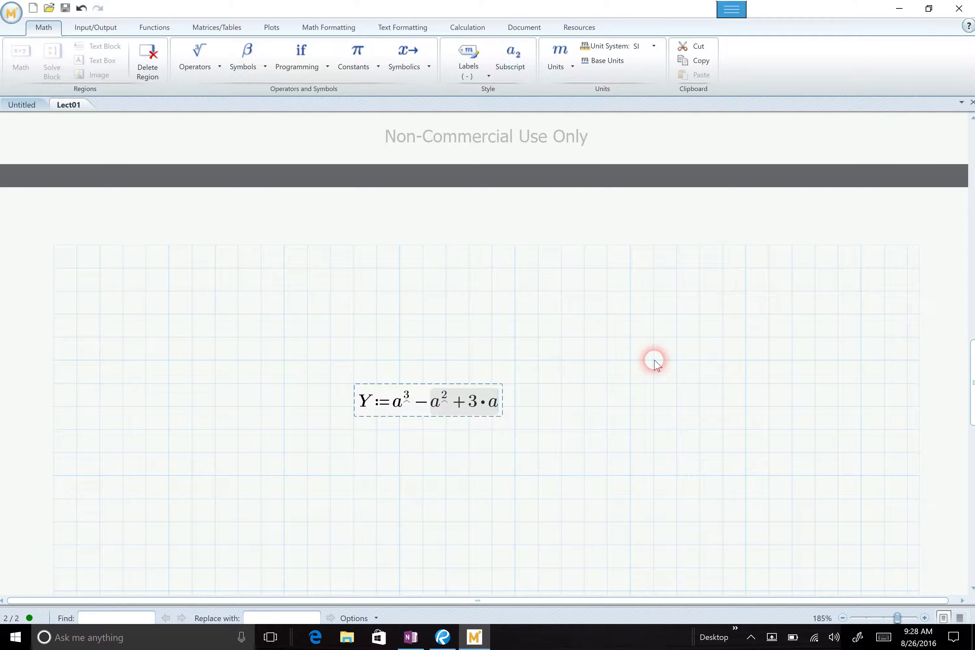
pyautogui.hotkey('shift', 'Left')
pyautogui.hotkey('shift', 'Left')
pyautogui.press('/')
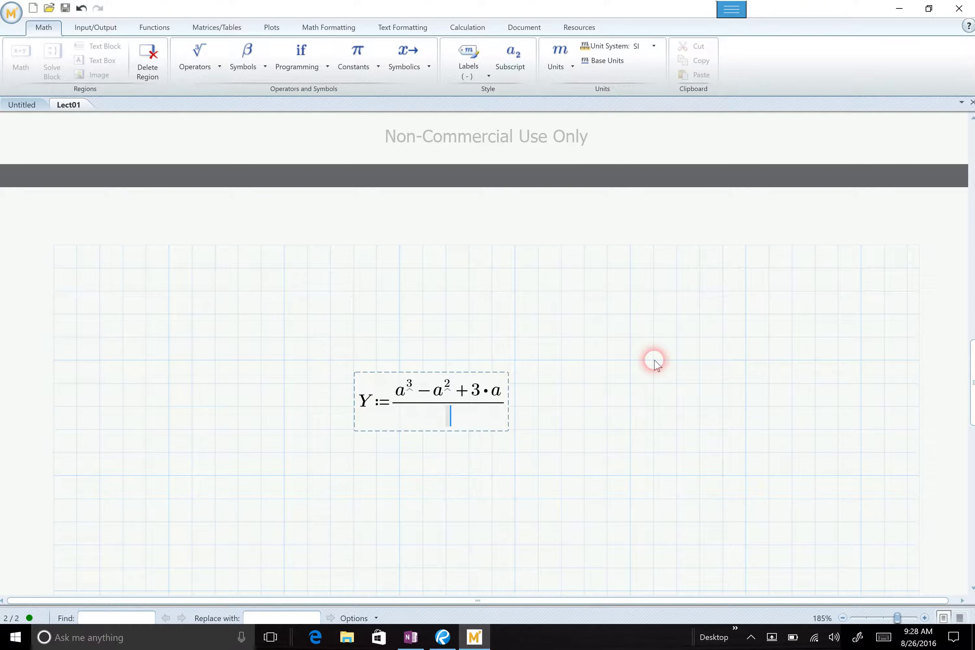
pyautogui.write('a/5')
pyautogui.press('space')
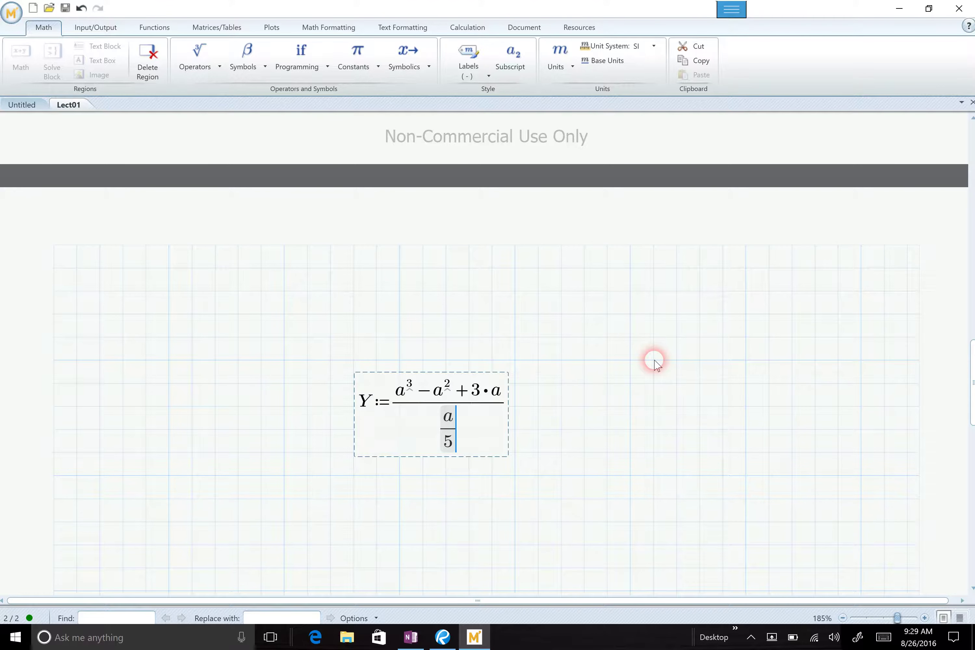
# Try inserting a root with a/5 as its index and a root over only the a, removing each attempt
pyautogui.hotkey('ctrl', '\\')
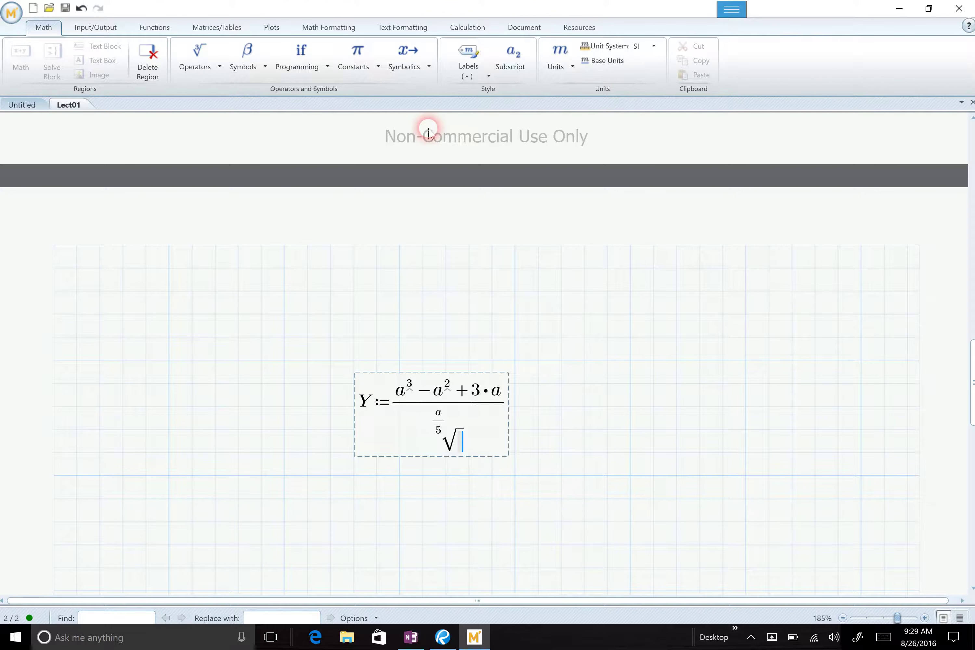
pyautogui.click(80, 10)
pyautogui.click(432, 455)
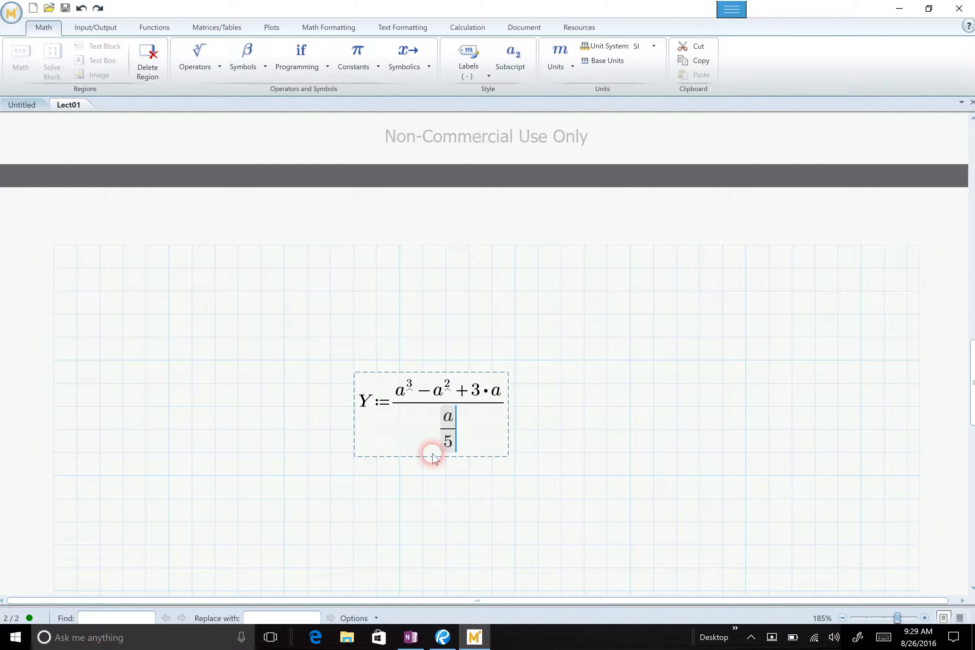
pyautogui.click(443, 426)
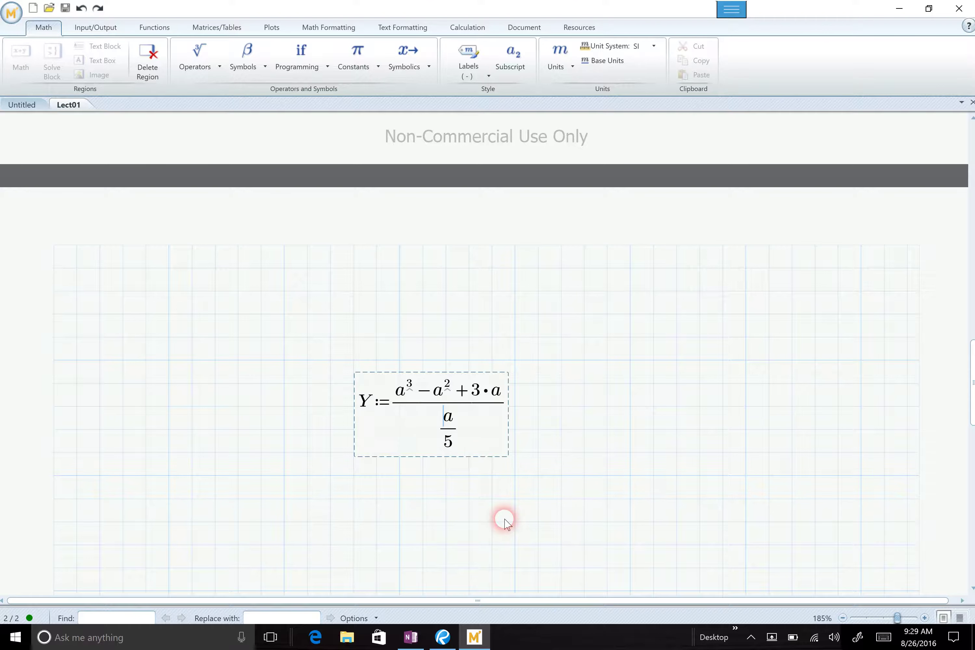
pyautogui.press('\\')
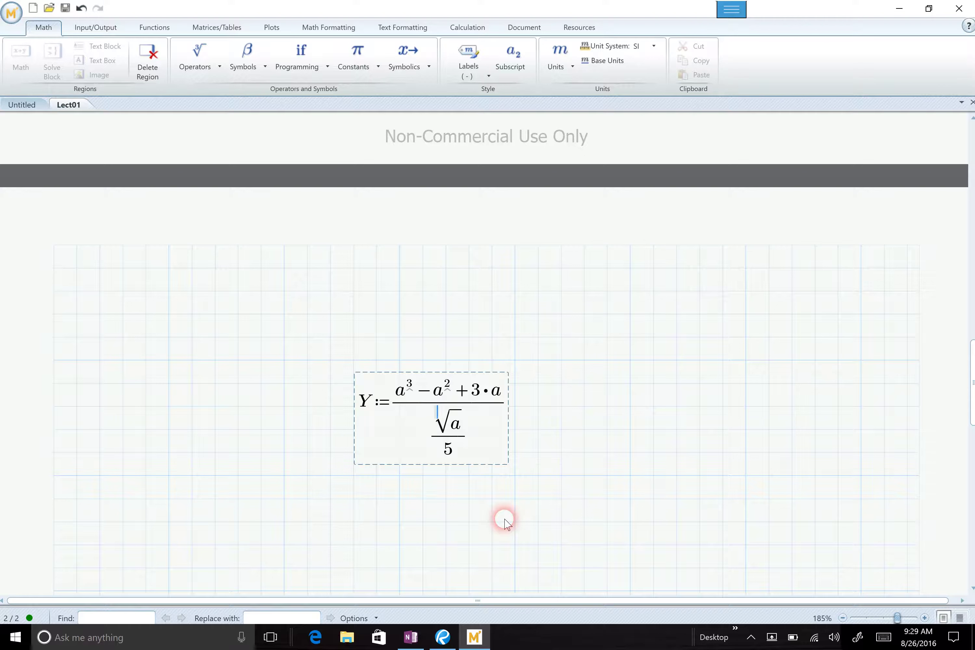
pyautogui.press('Delete')
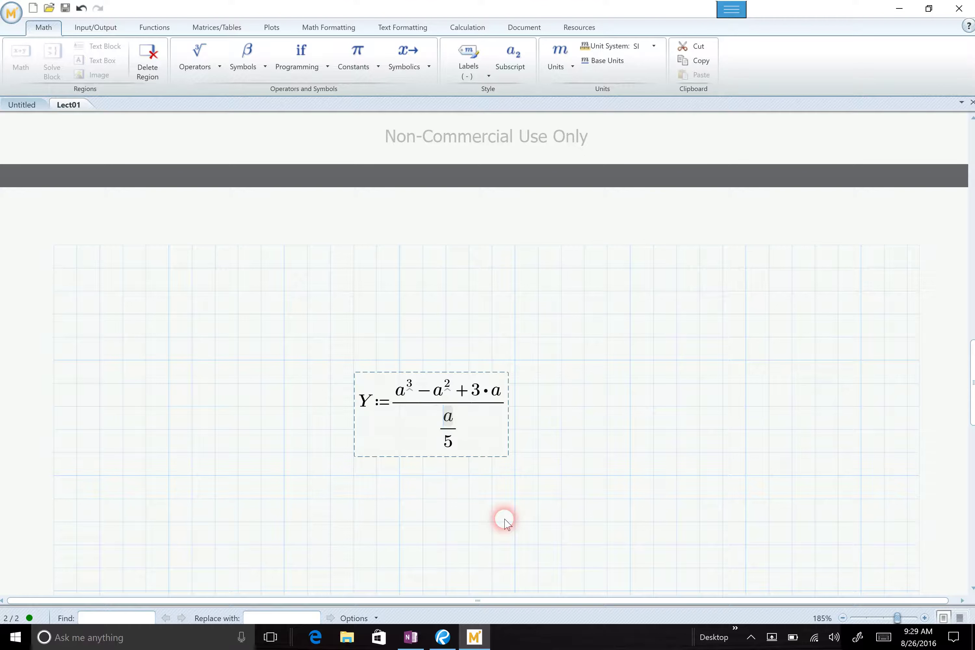
# Place the whole a/5 denominator of the Y definition under a root
pyautogui.press('space')
pyautogui.hotkey('ctrl', '\\')
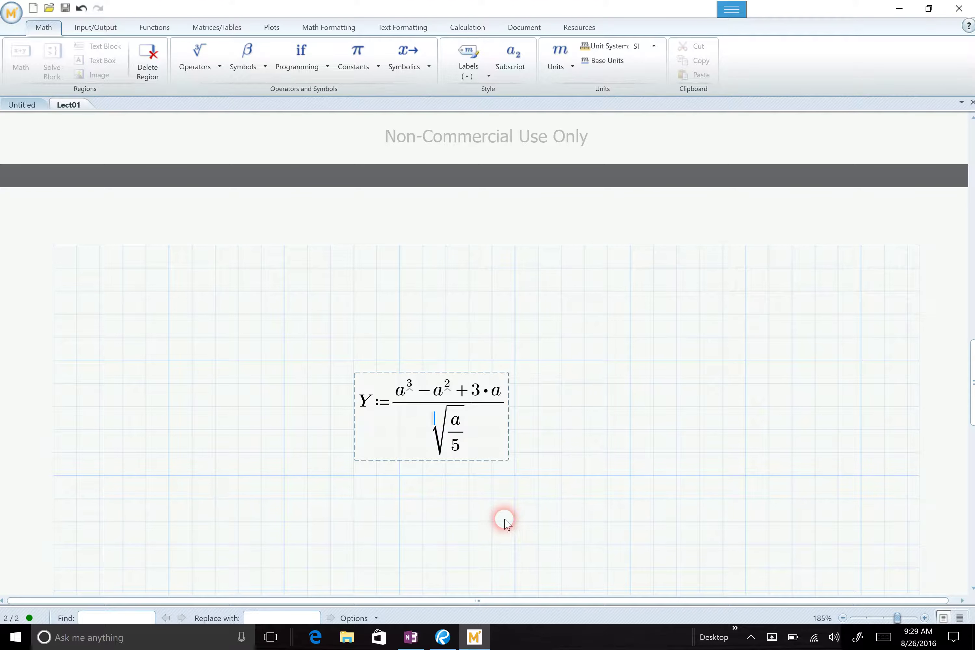
pyautogui.press('Down')
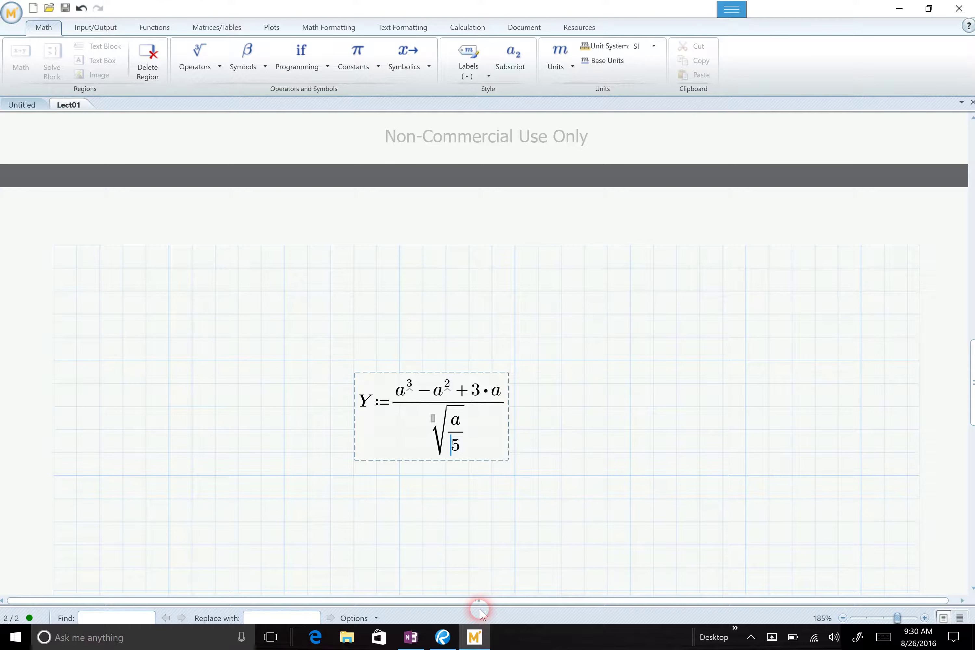
pyautogui.press('Right')
pyautogui.press('Up')
pyautogui.press('Left')
pyautogui.press('Left')
pyautogui.press('Left')
pyautogui.press('Left')
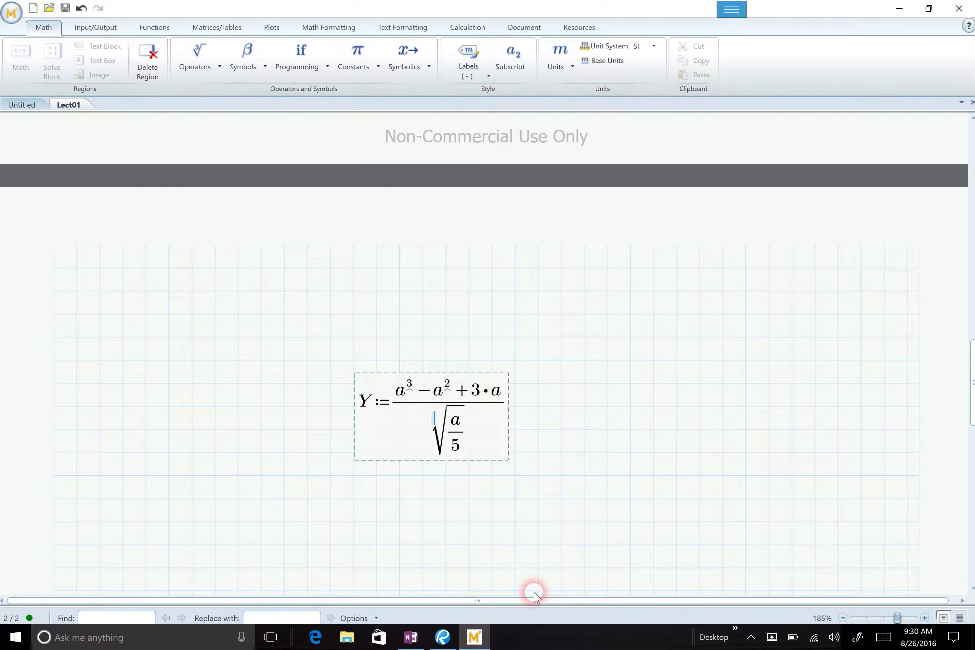
pyautogui.press('Left')
pyautogui.press('Delete')
pyautogui.hotkey('ctrl', 'z')
pyautogui.press('space')
# Try adding + 76*a to the a/5 fraction under the root, and remove the added term
pyautogui.press('Right')
pyautogui.press('Right')
pyautogui.write('+')
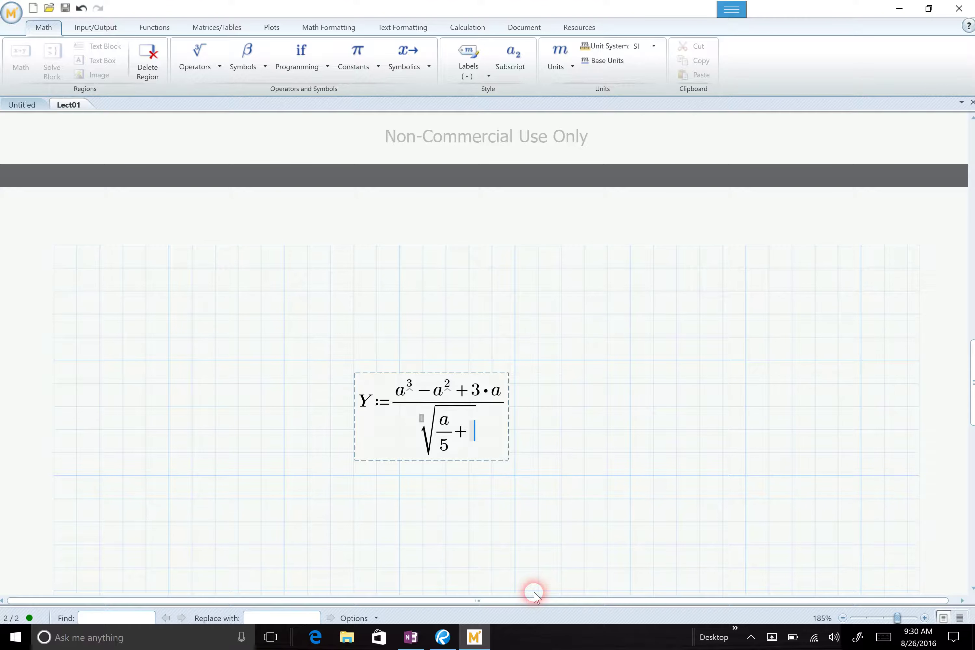
pyautogui.write('76*a')
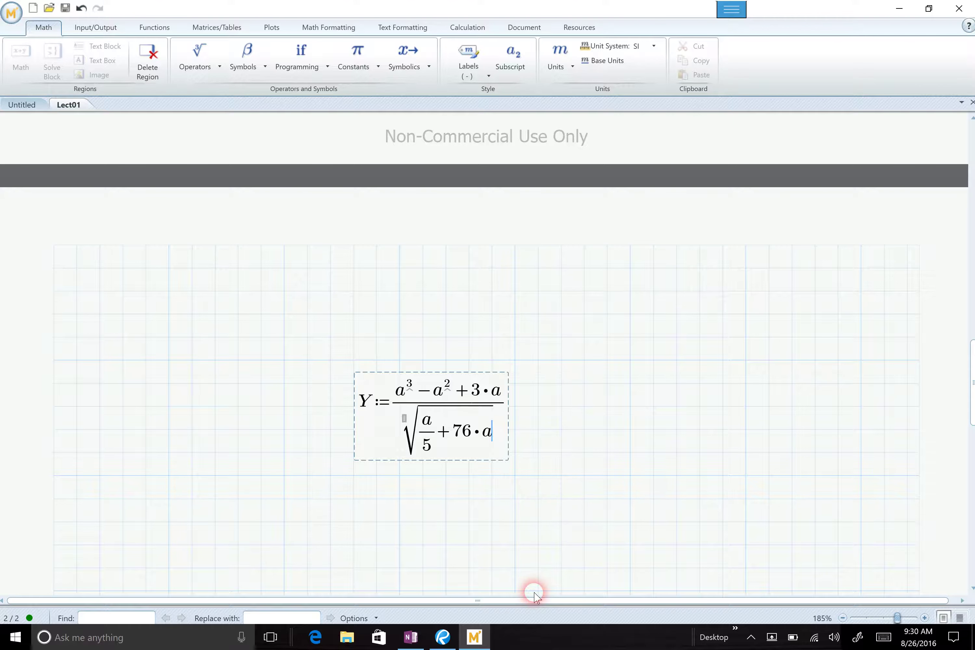
pyautogui.press('BackSpace')
pyautogui.press('BackSpace')
pyautogui.press('BackSpace')
pyautogui.press('BackSpace')
pyautogui.press('BackSpace')
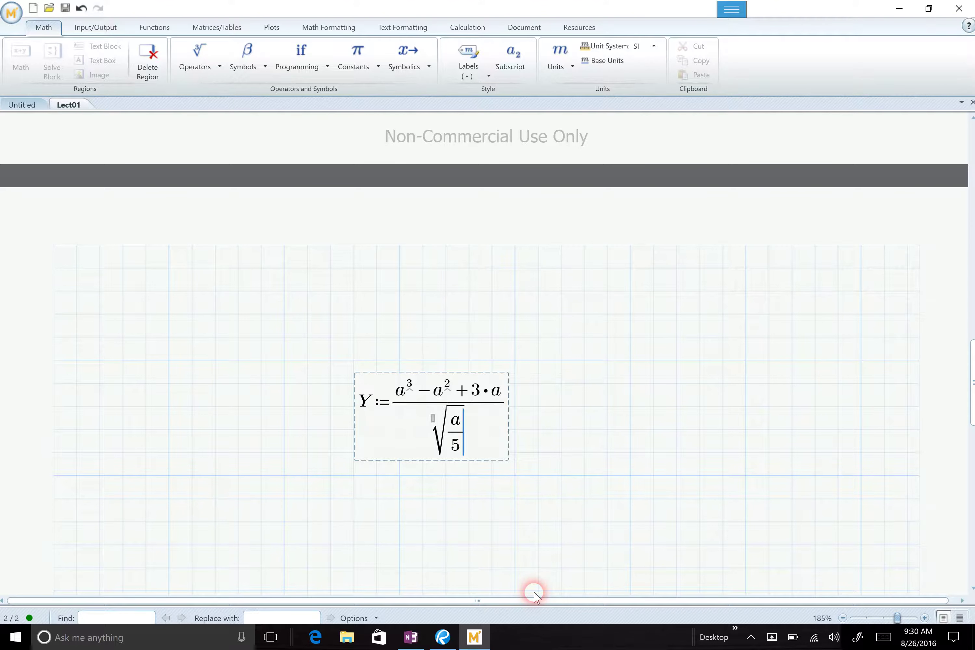
# Add + 76*a after the whole root in Y's denominator, keeping the term outside the radical
pyautogui.hotkey('shift', 'Left')
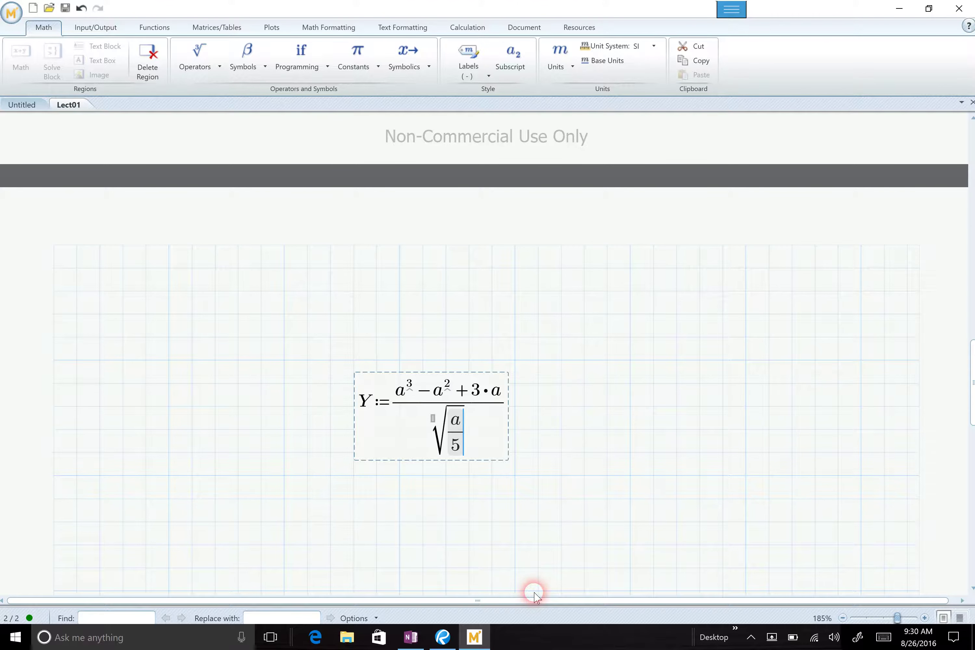
pyautogui.hotkey('shift', 'Left')
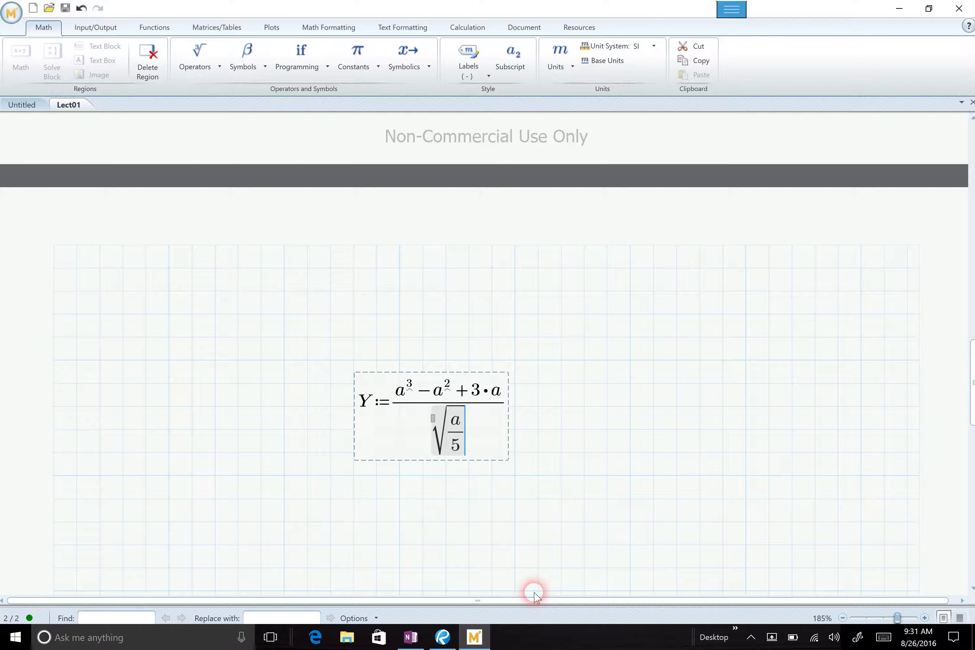
pyautogui.write('+')
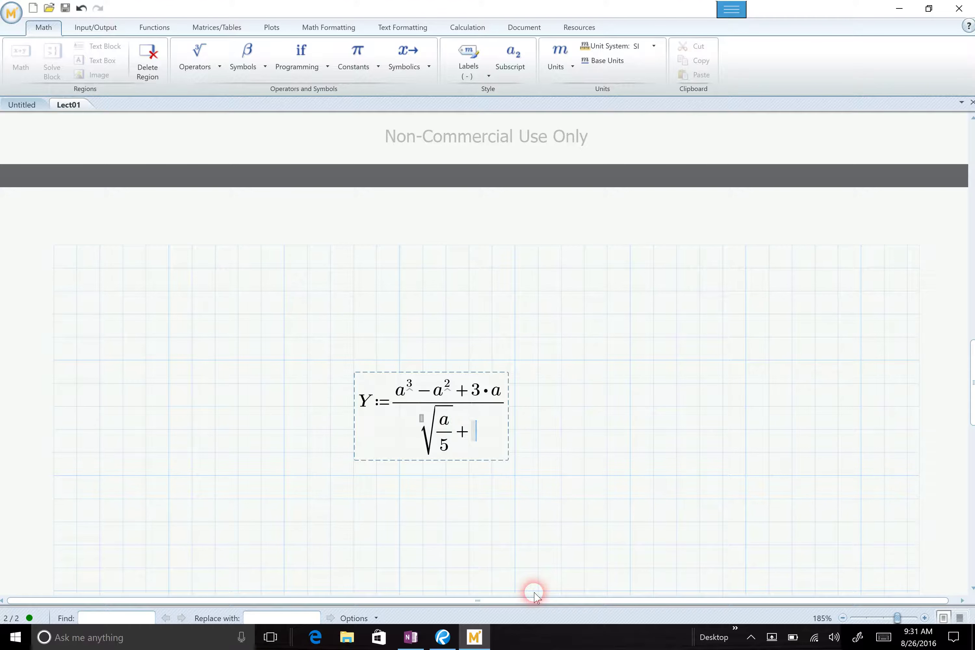
pyautogui.write('76*a')
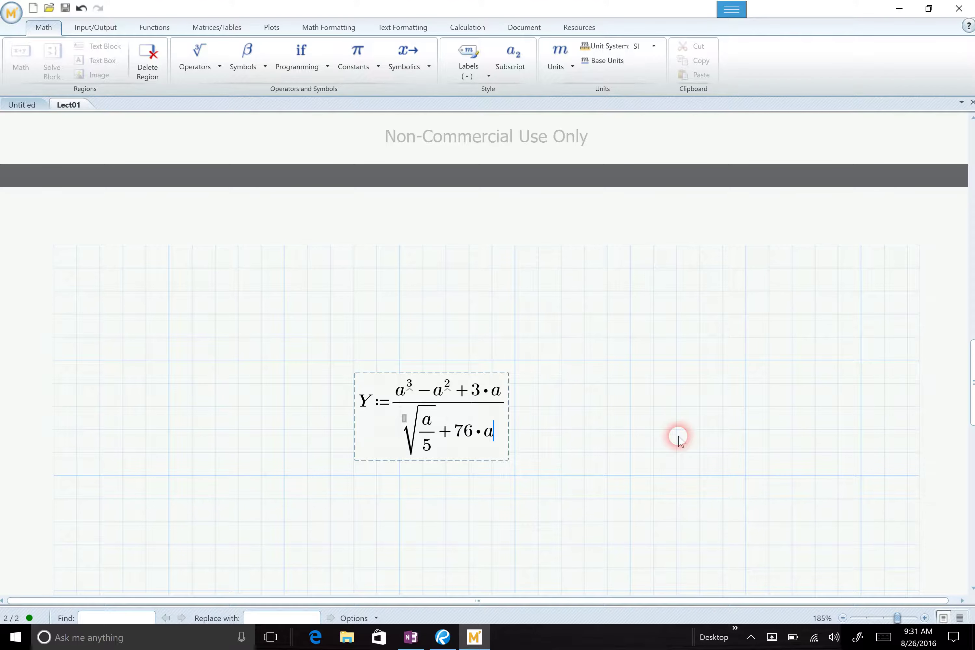
pyautogui.click(633, 408)
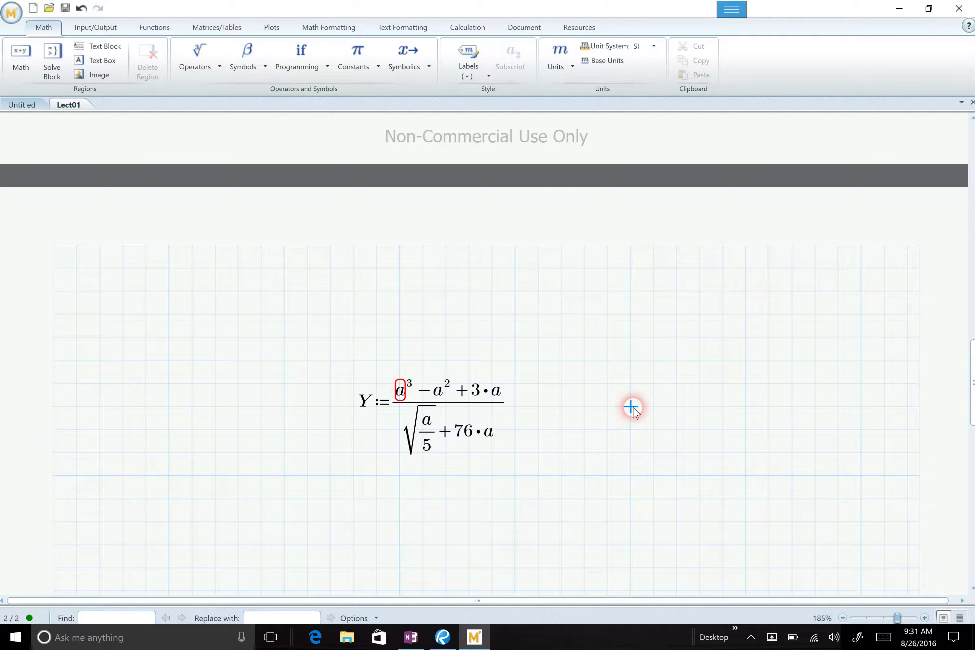
# Check the flagged a in Y's numerator and enter the variable a in a new math region above the Y definition
pyautogui.click(405, 397)
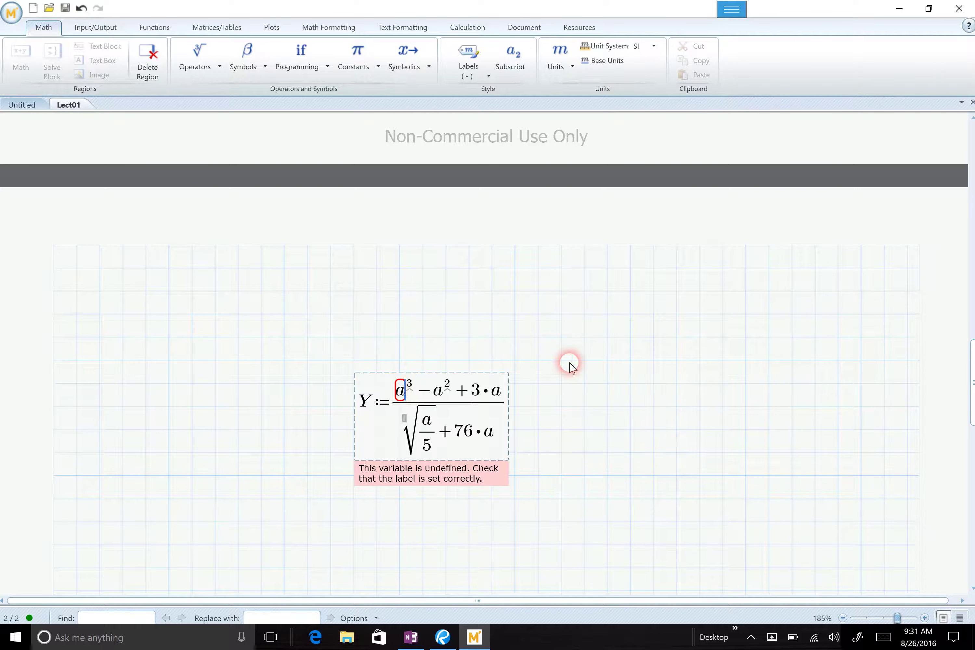
pyautogui.click(400, 292)
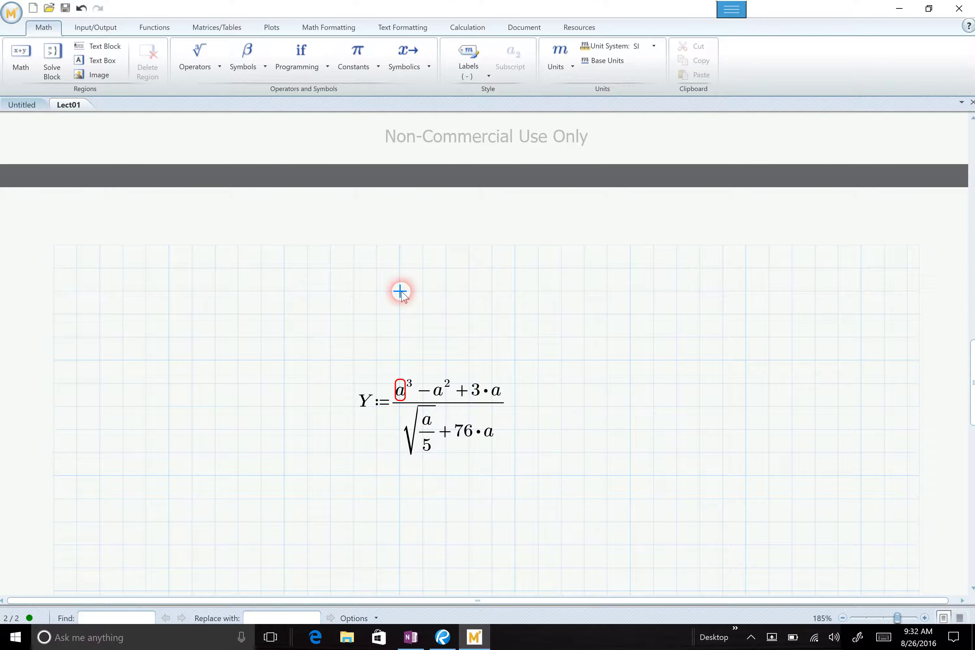
pyautogui.write('a')
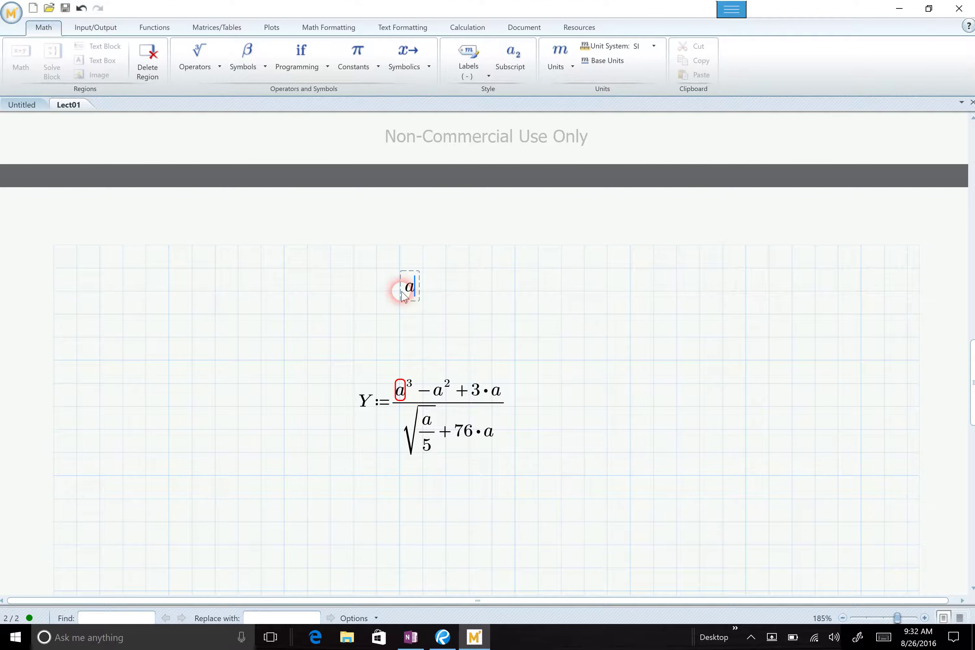
# Try giving a the value 3.75 with the evaluation equals sign, and remove that entry after the a
pyautogui.write('=')
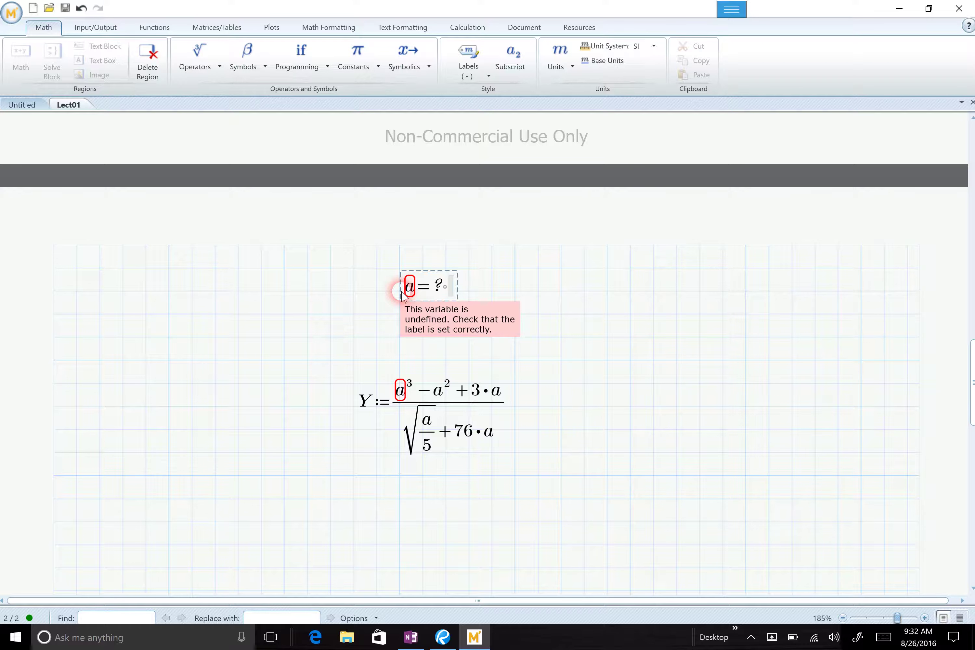
pyautogui.write('3.75')
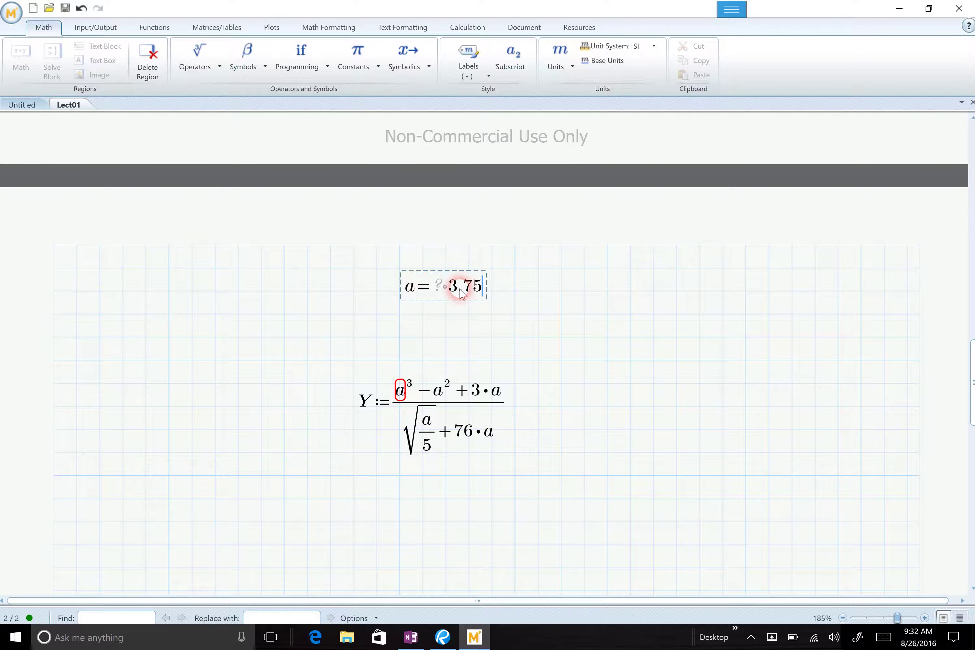
pyautogui.click(538, 291)
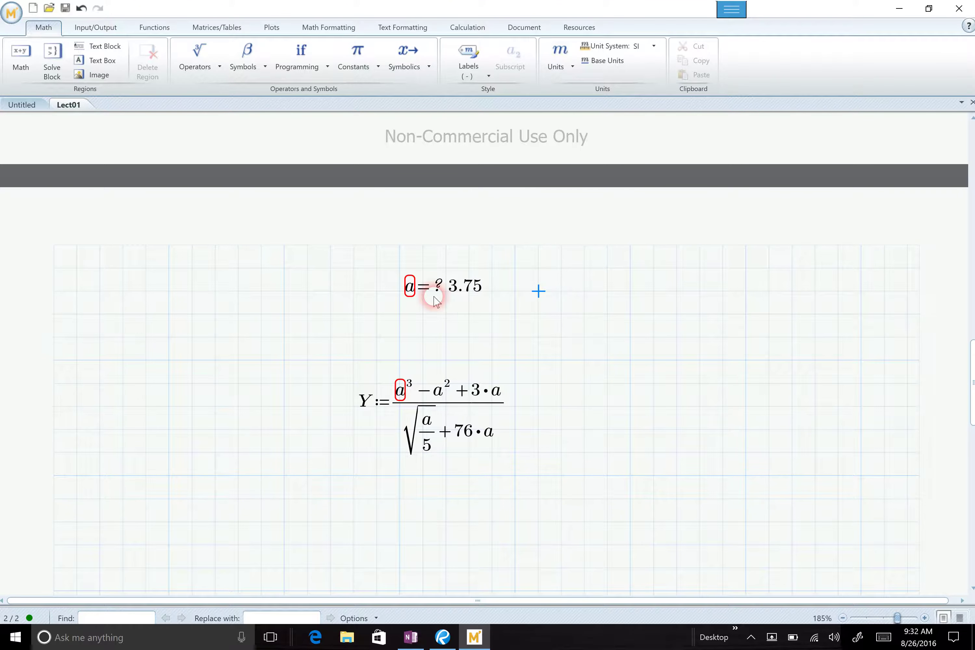
pyautogui.click(450, 288)
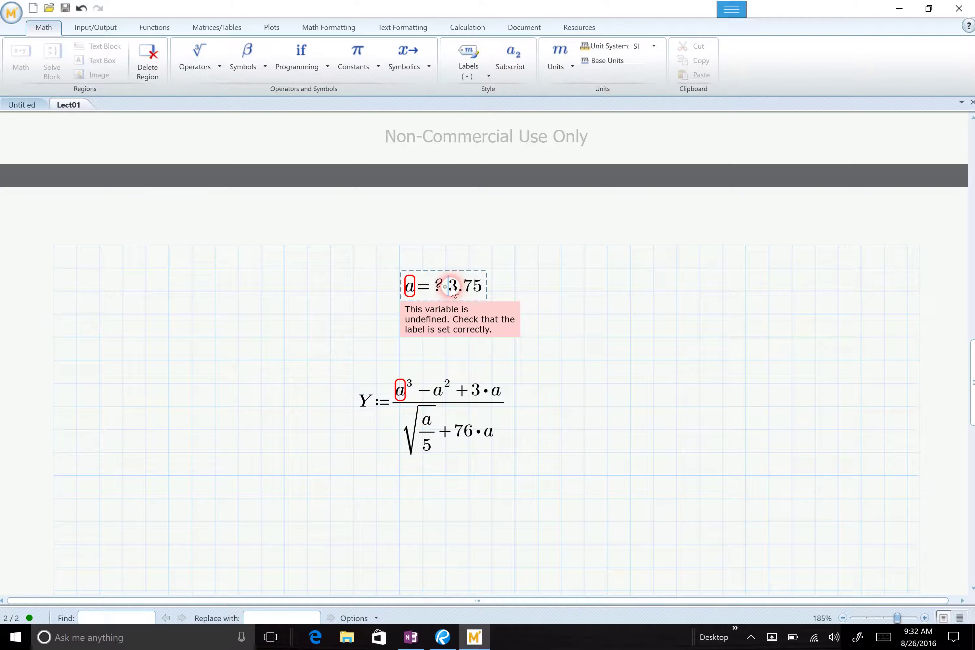
pyautogui.press('BackSpace')
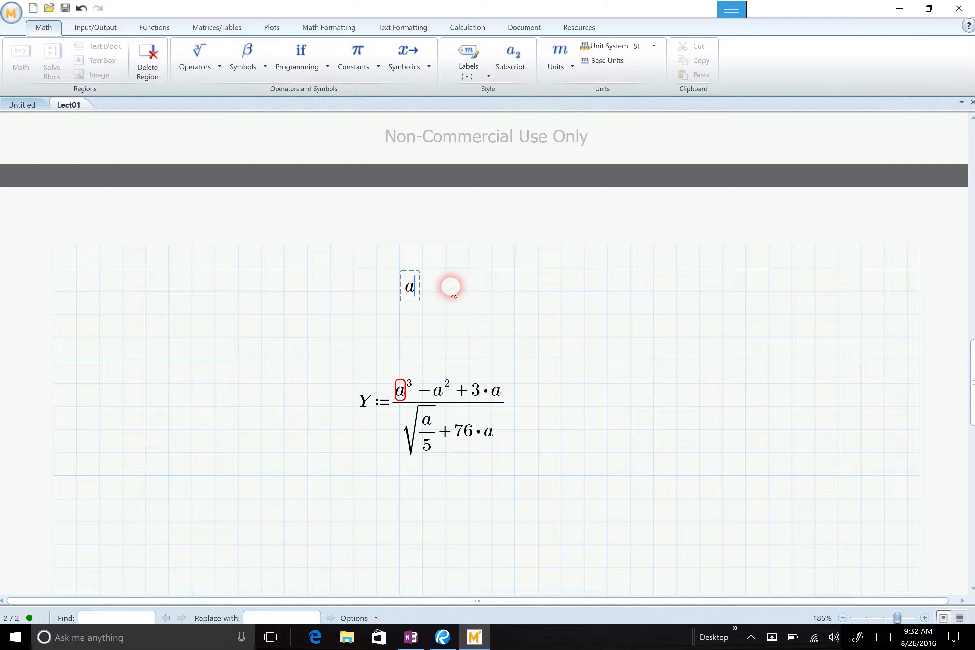
# Define a as 3.75 with the definition operator in the region above Y
pyautogui.write(':=3.75')
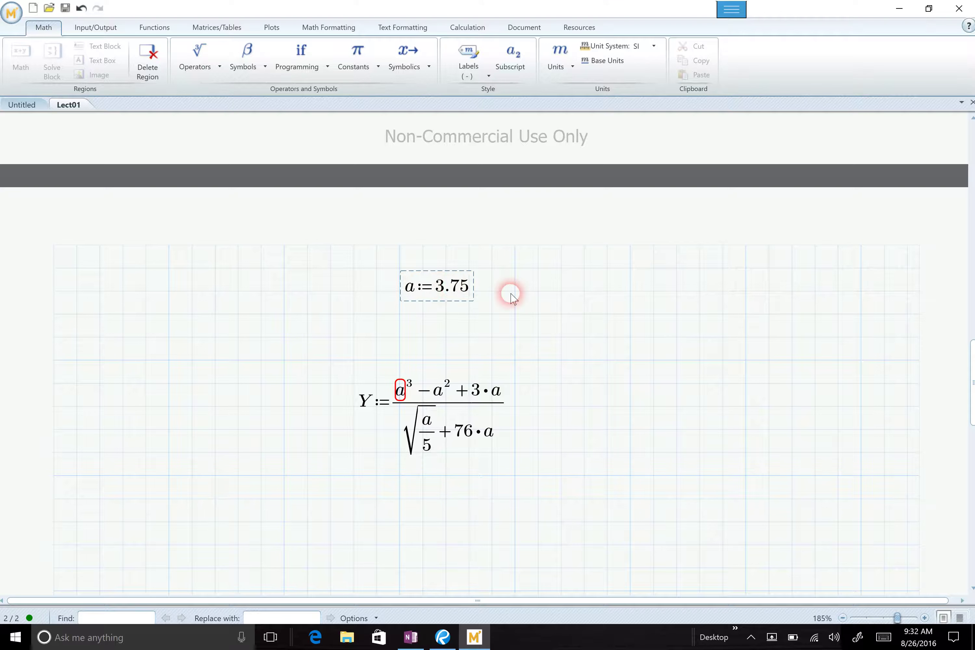
pyautogui.click(515, 292)
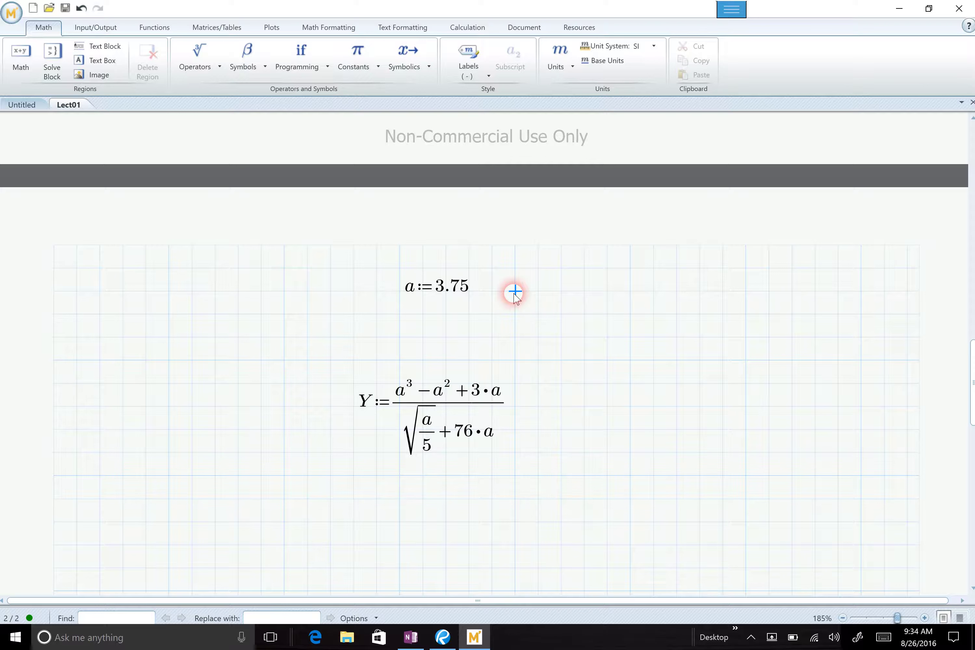
pyautogui.press('XF86AudioMute')
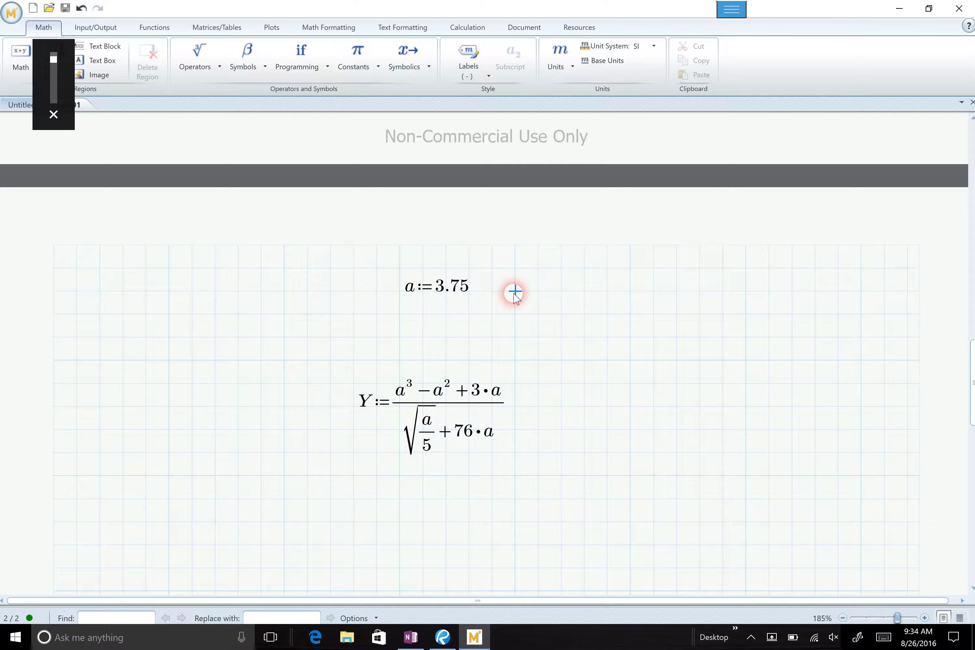
pyautogui.press('XF86AudioMute')
pyautogui.press('XF86AudioLowerVolume')
pyautogui.click(630, 431)
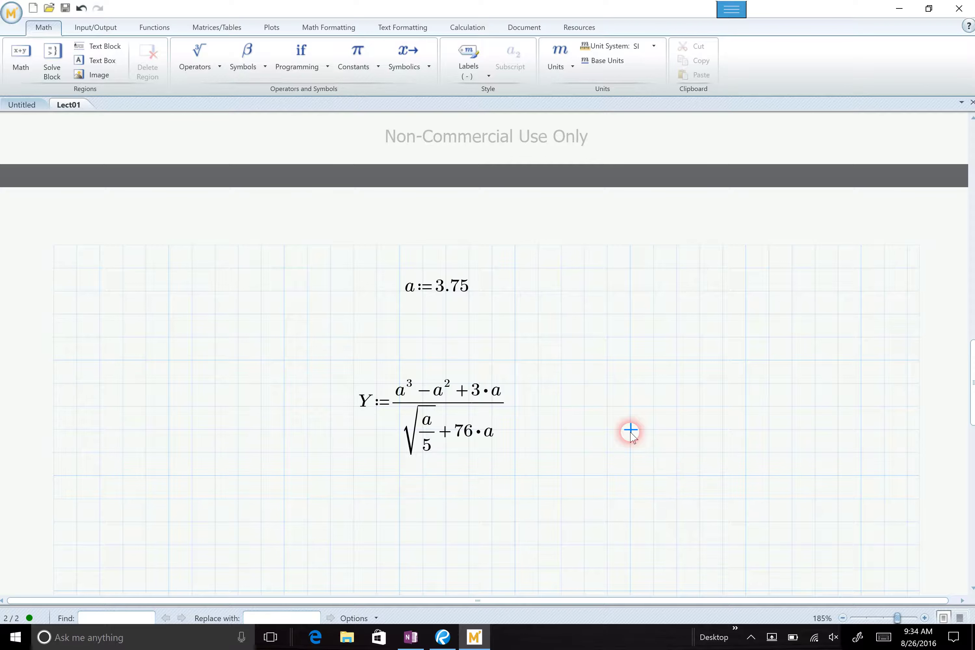
# Select the entire Y definition and evaluate it so its numeric result is displayed beside the fraction
pyautogui.click(502, 404)
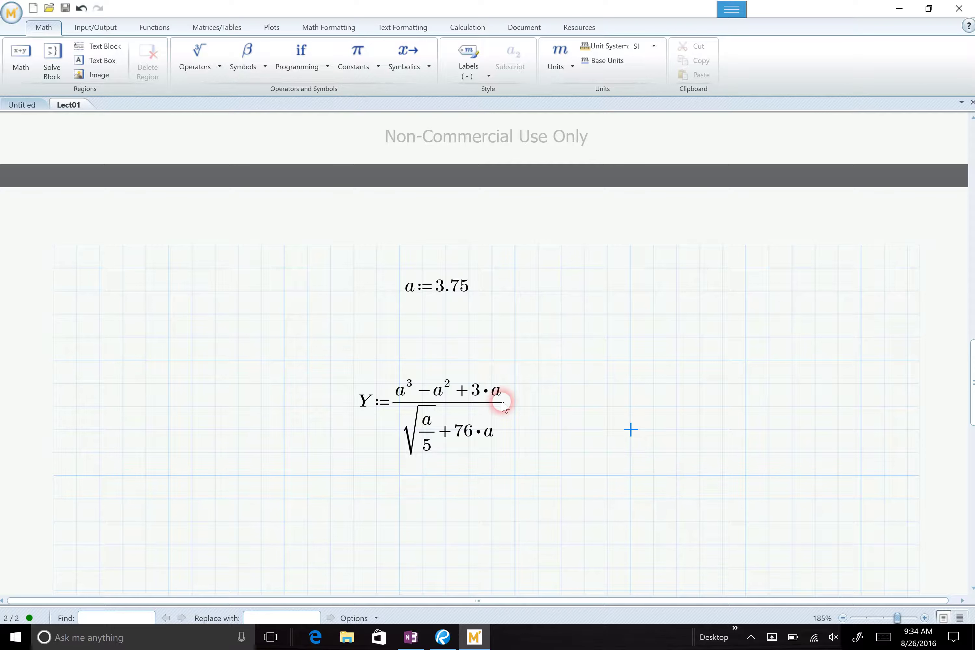
pyautogui.click(502, 392)
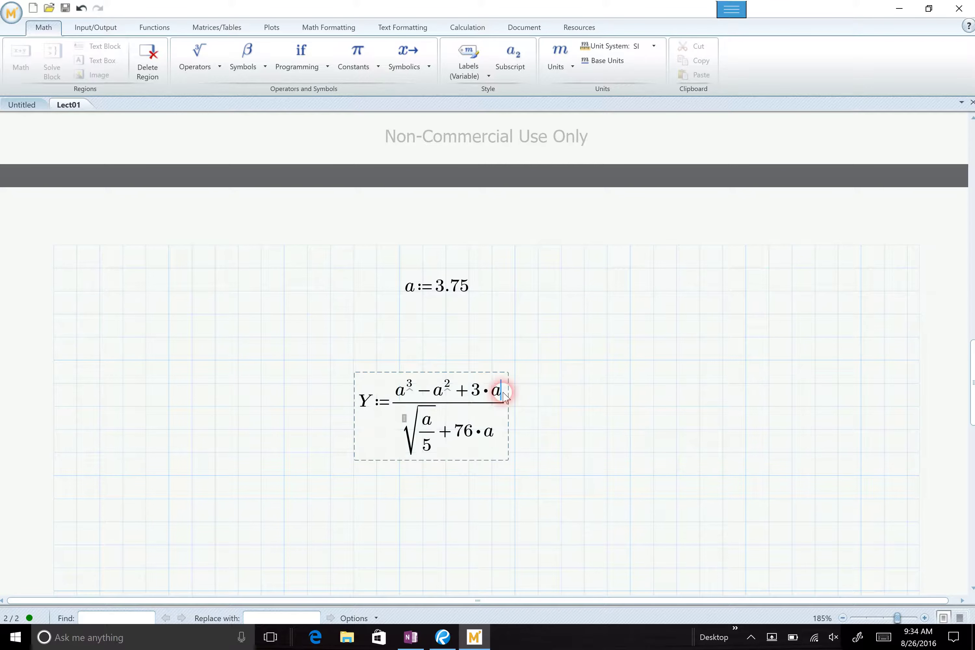
pyautogui.press('space')
pyautogui.press('space')
pyautogui.press('space')
pyautogui.press('space')
pyautogui.press('space')
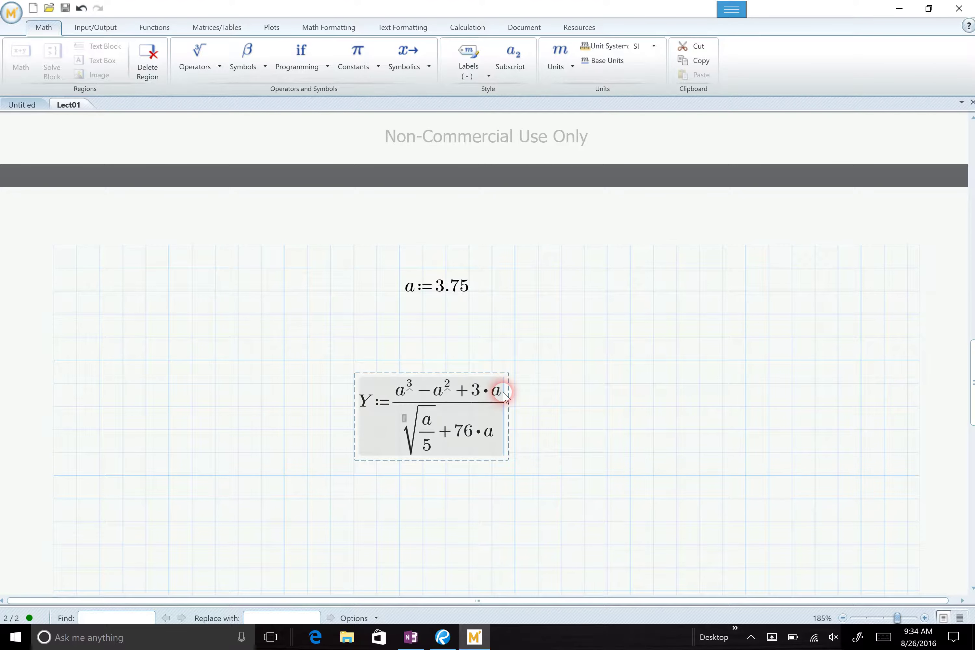
pyautogui.write('=0.175')
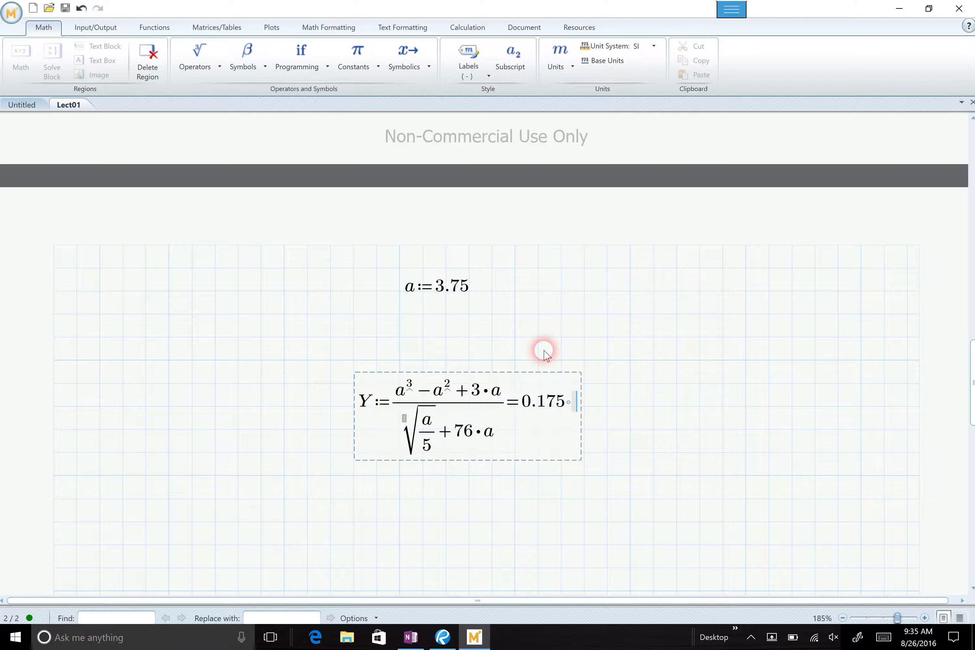
# Change the value of a to 375 and recalculate the worksheet
pyautogui.click(451, 290)
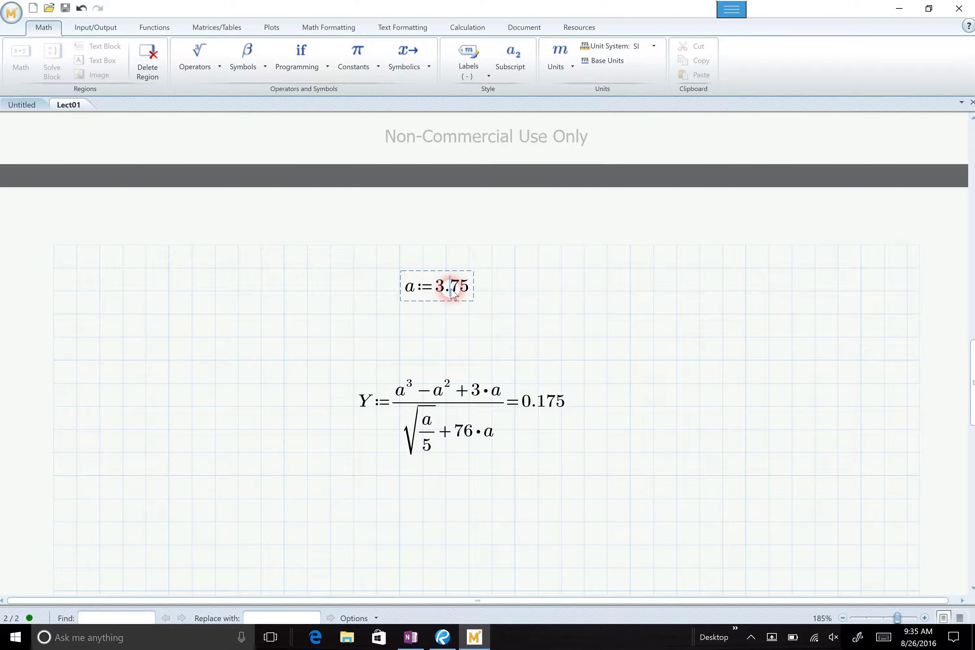
pyautogui.press('BackSpace')
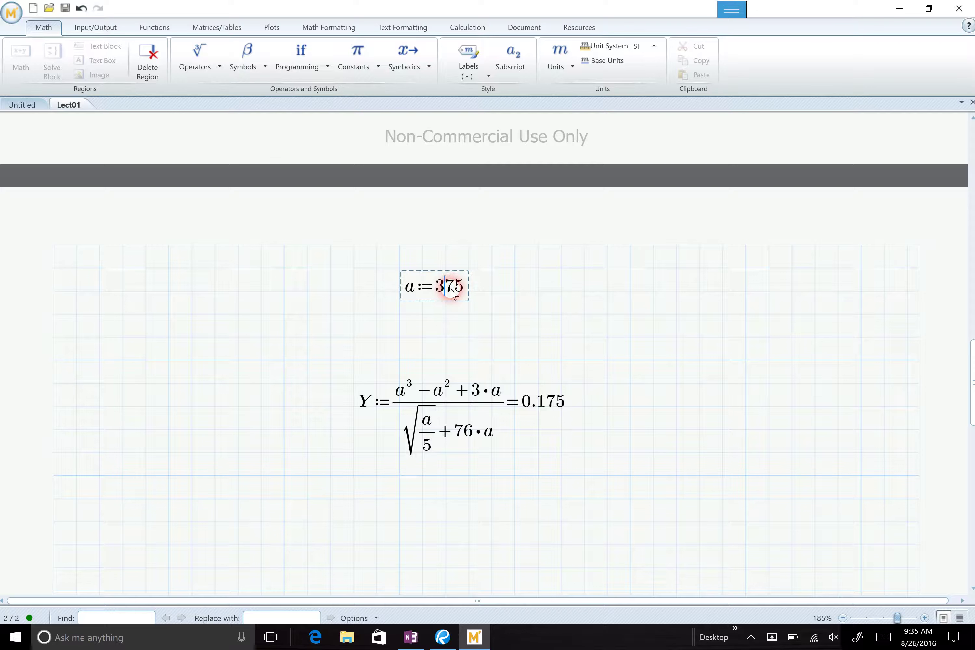
pyautogui.click(549, 467)
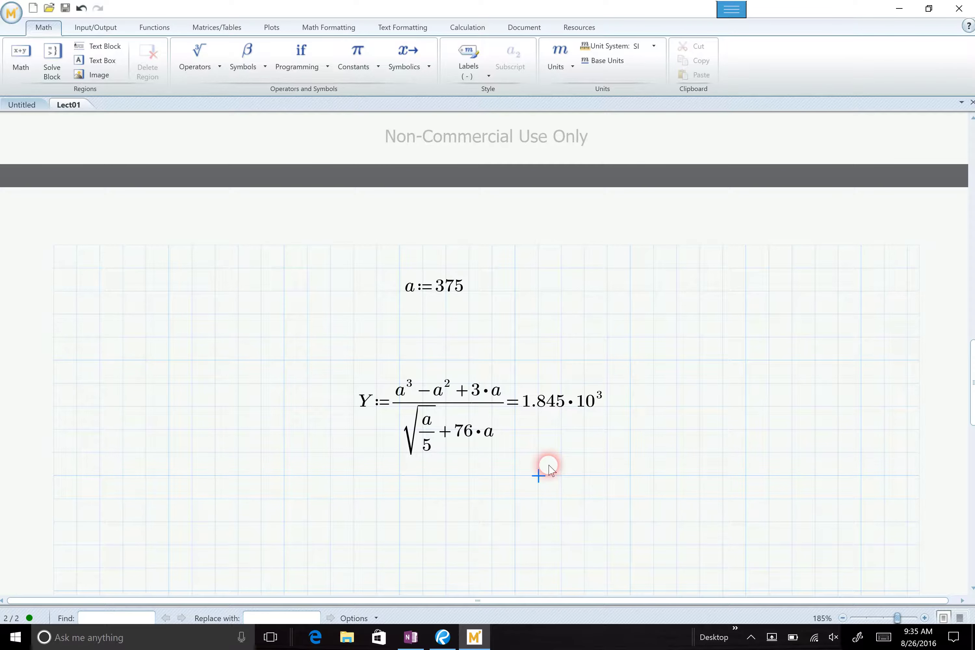
# Examine the number format and decimal place options available for Y's result
pyautogui.click(566, 402)
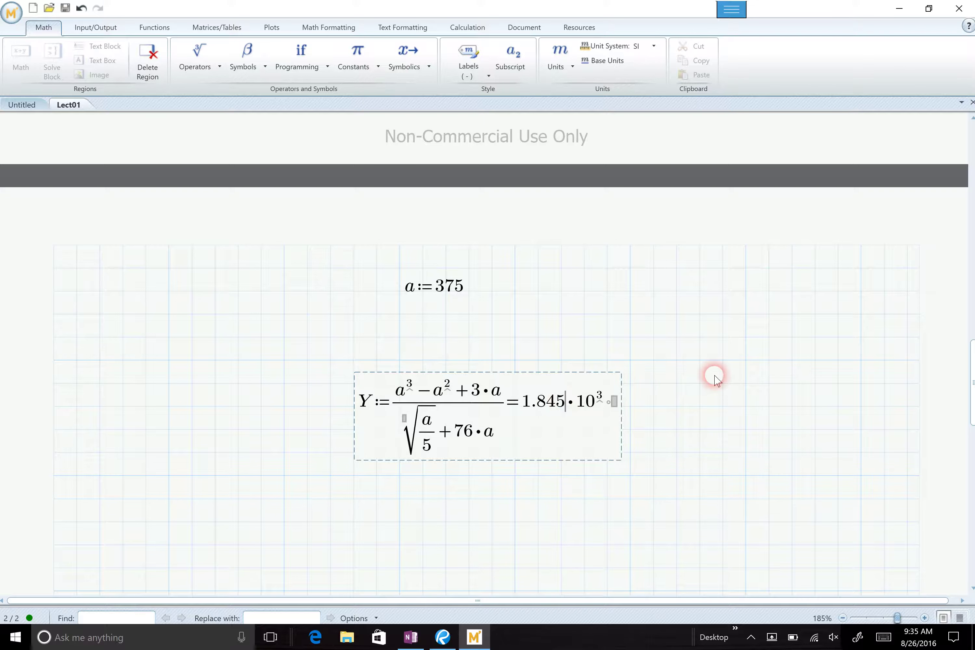
pyautogui.click(346, 29)
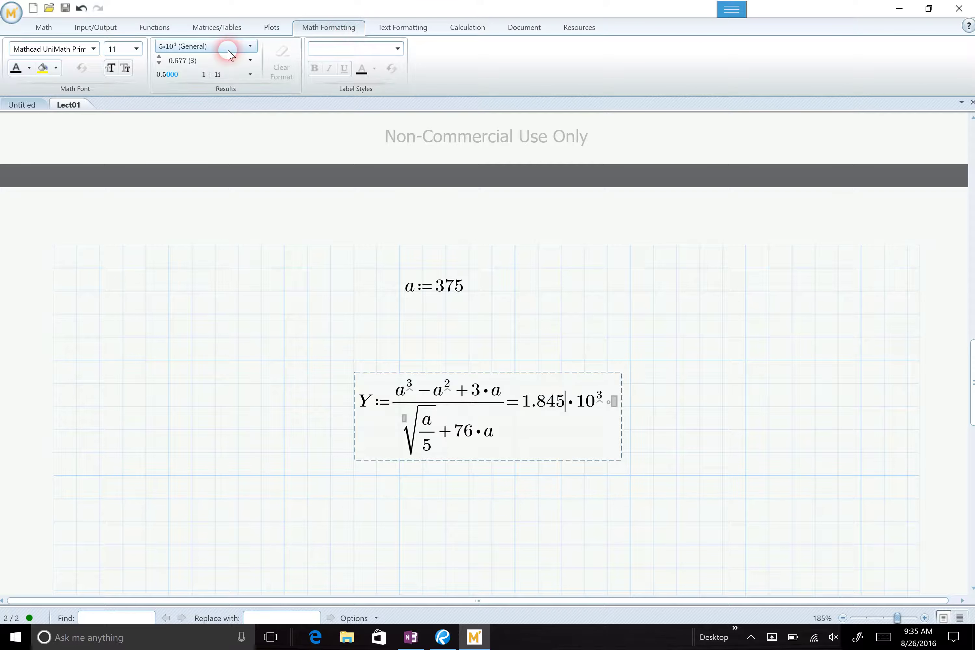
pyautogui.click(251, 46)
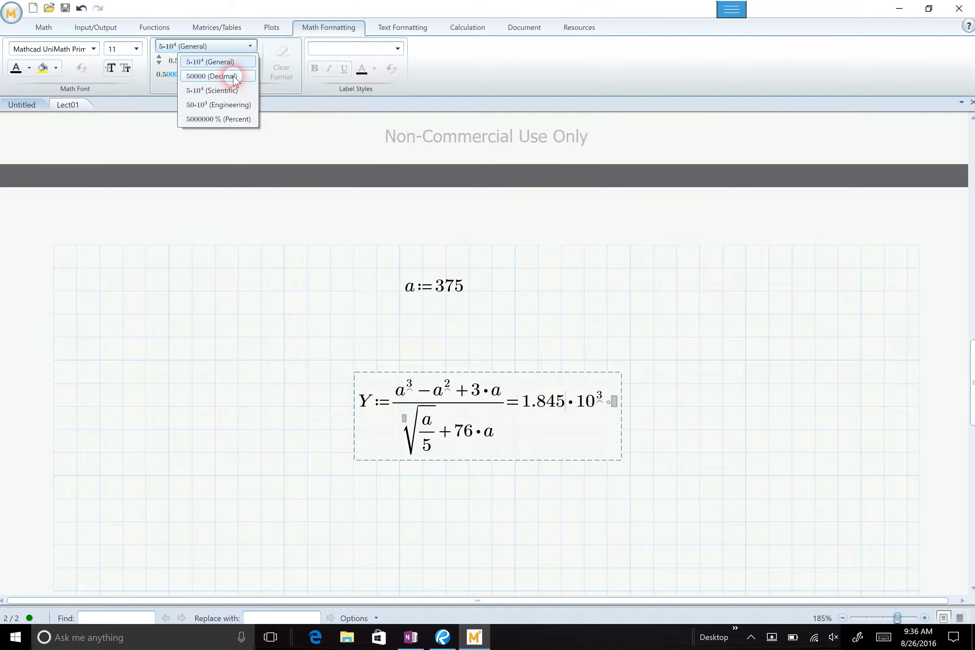
pyautogui.click(294, 112)
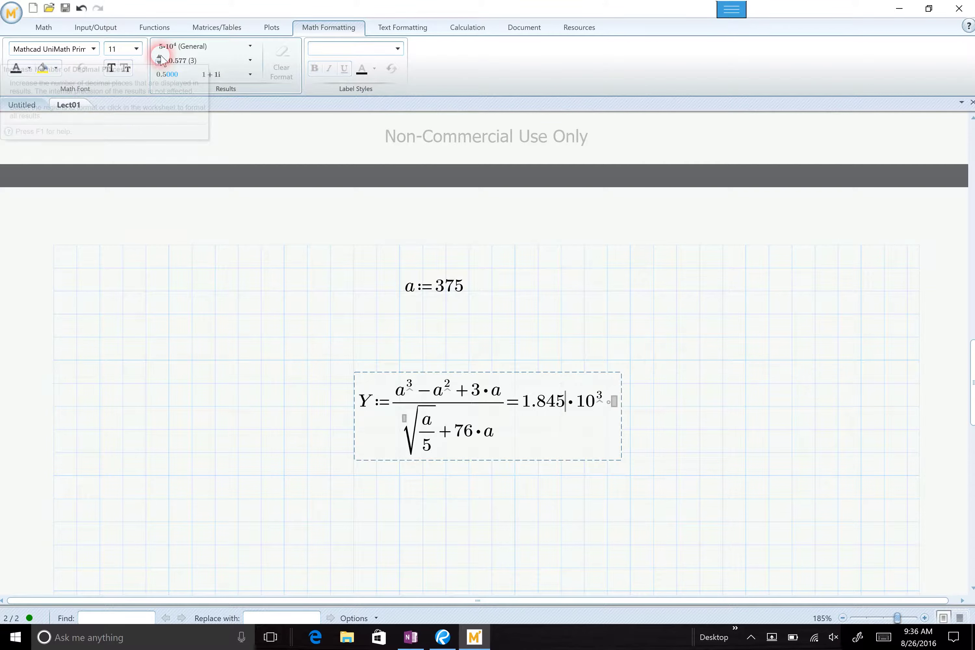
pyautogui.click(250, 60)
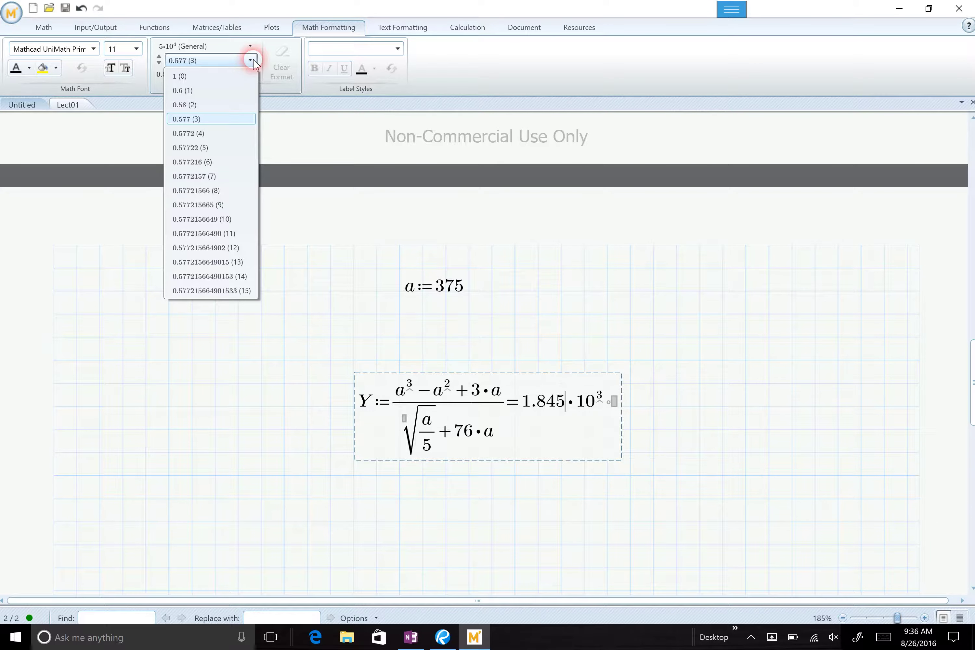
pyautogui.click(252, 60)
pyautogui.click(221, 56)
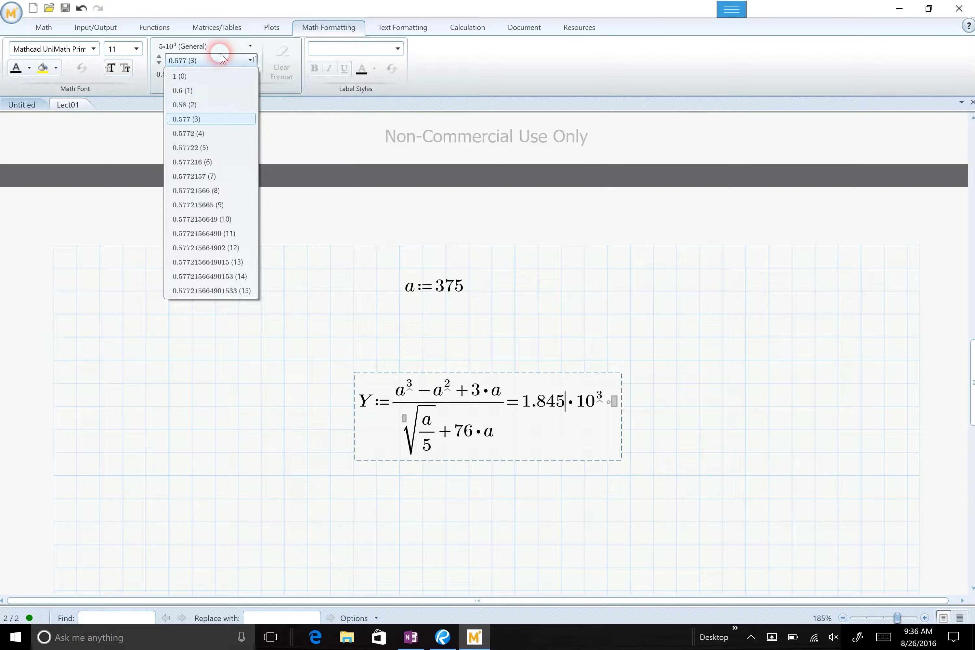
pyautogui.click(217, 3)
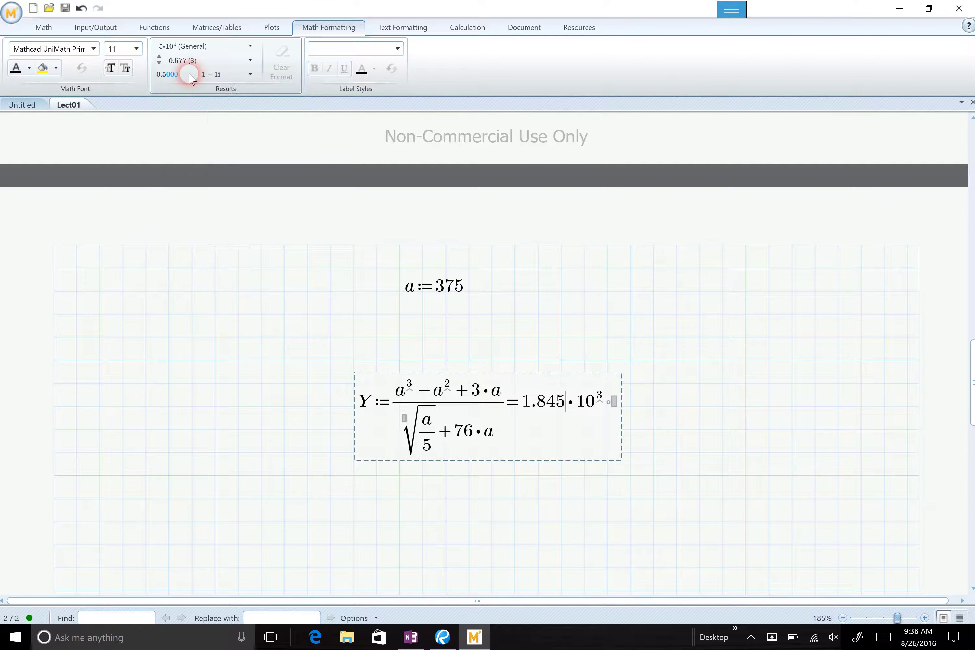
# Turn on trailing zeros for Y's result and format it as Decimal with one decimal place
pyautogui.click(170, 75)
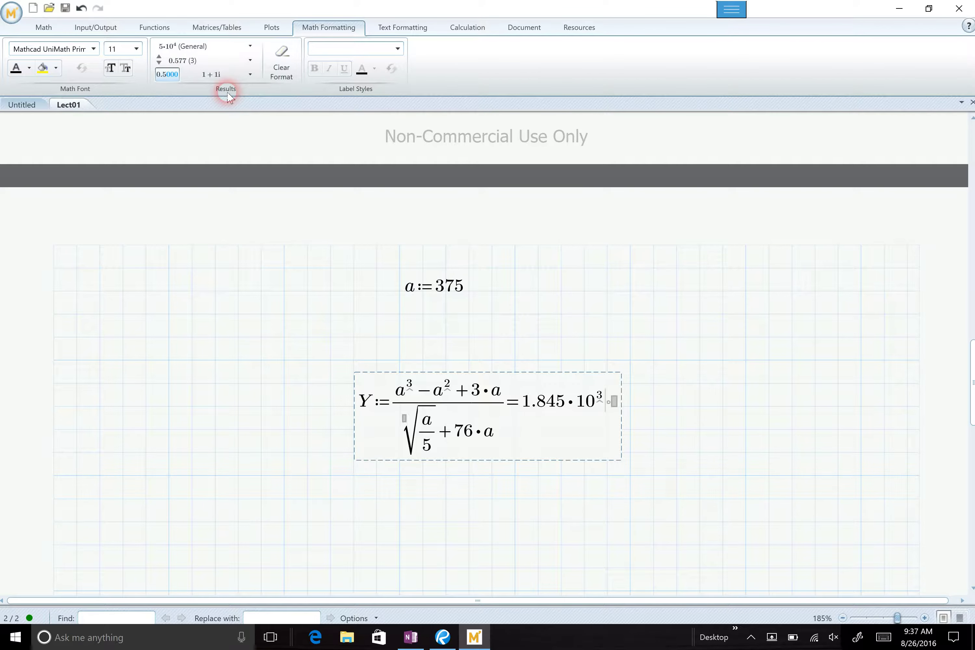
pyautogui.click(244, 47)
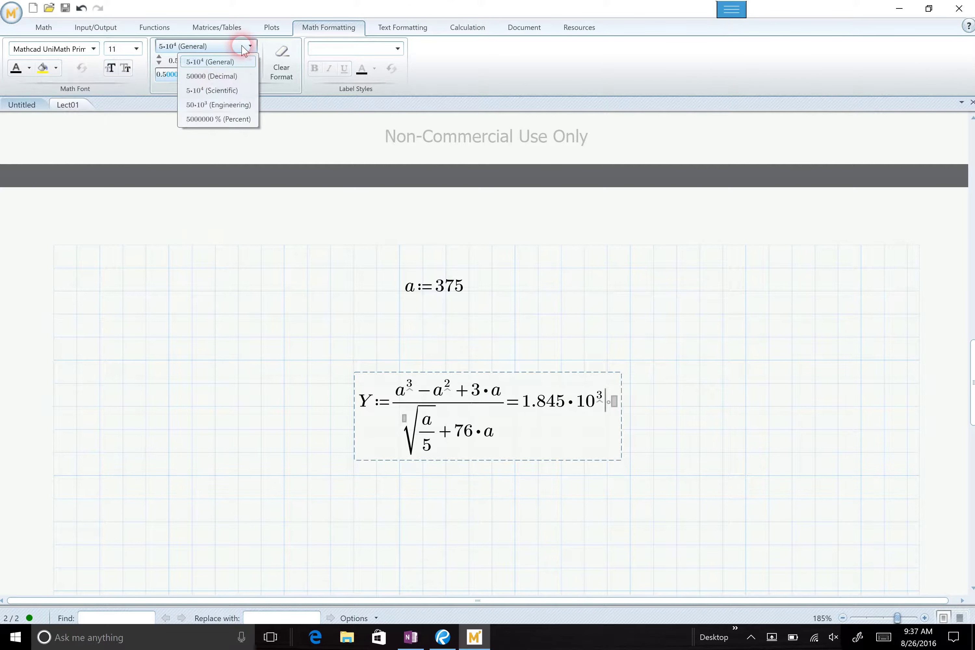
pyautogui.click(211, 77)
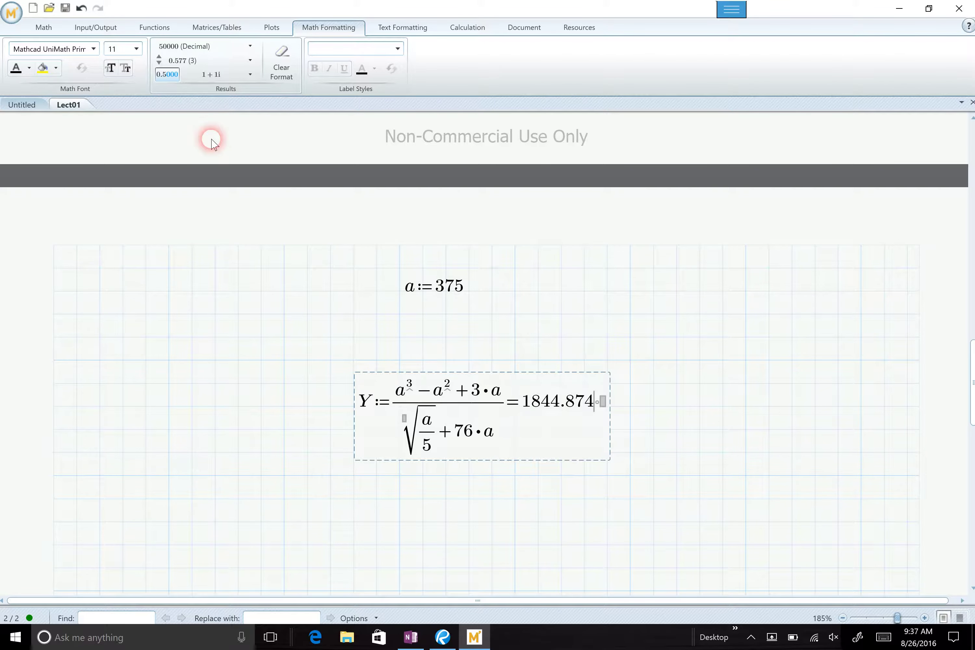
pyautogui.doubleClick(159, 62)
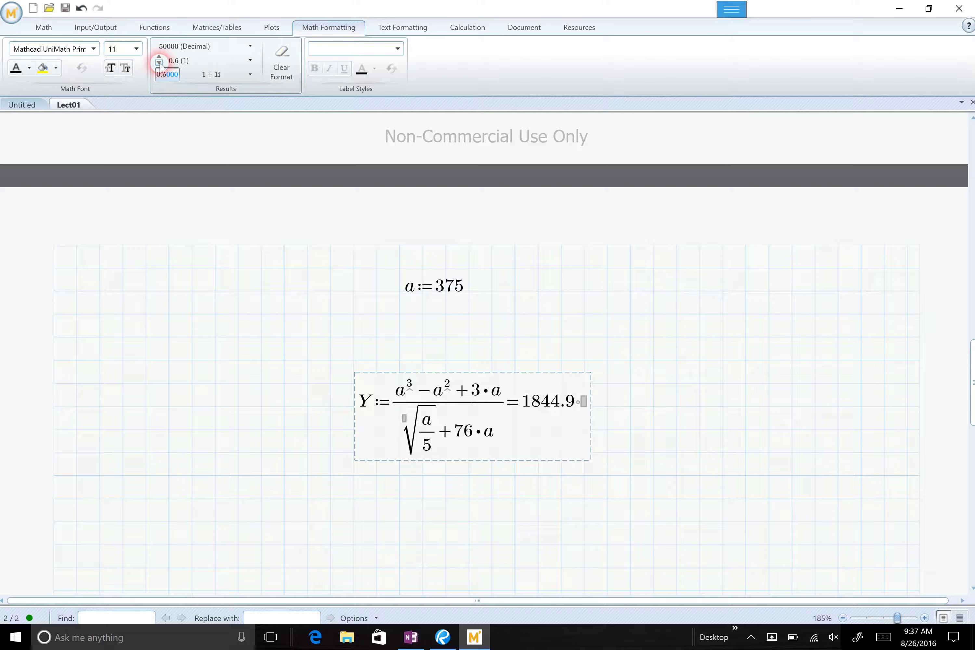
# Highlight the evaluated Y definition with a yellow background
pyautogui.click(629, 418)
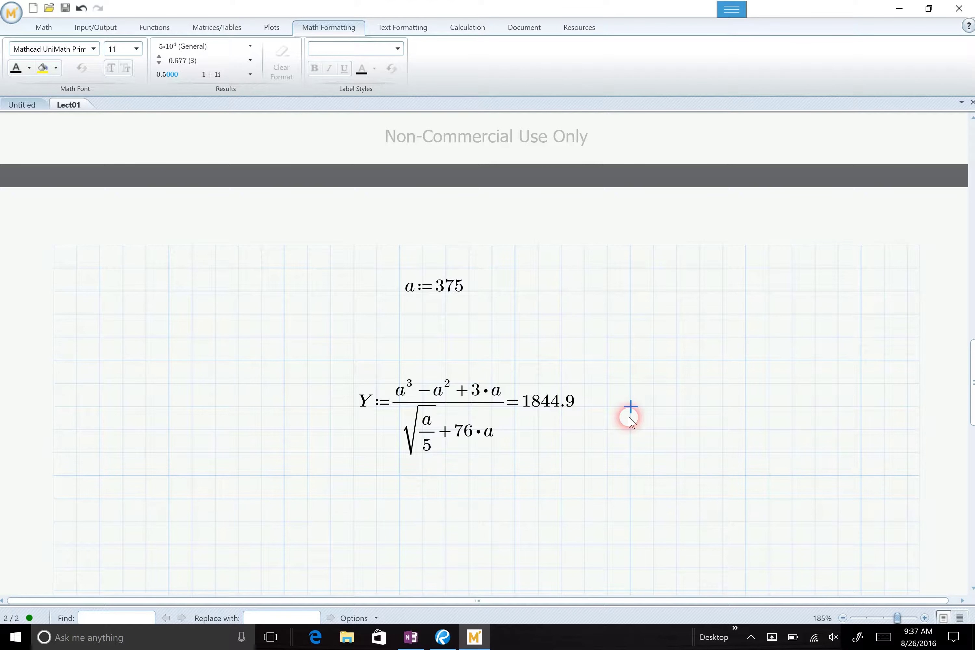
pyautogui.click(552, 400)
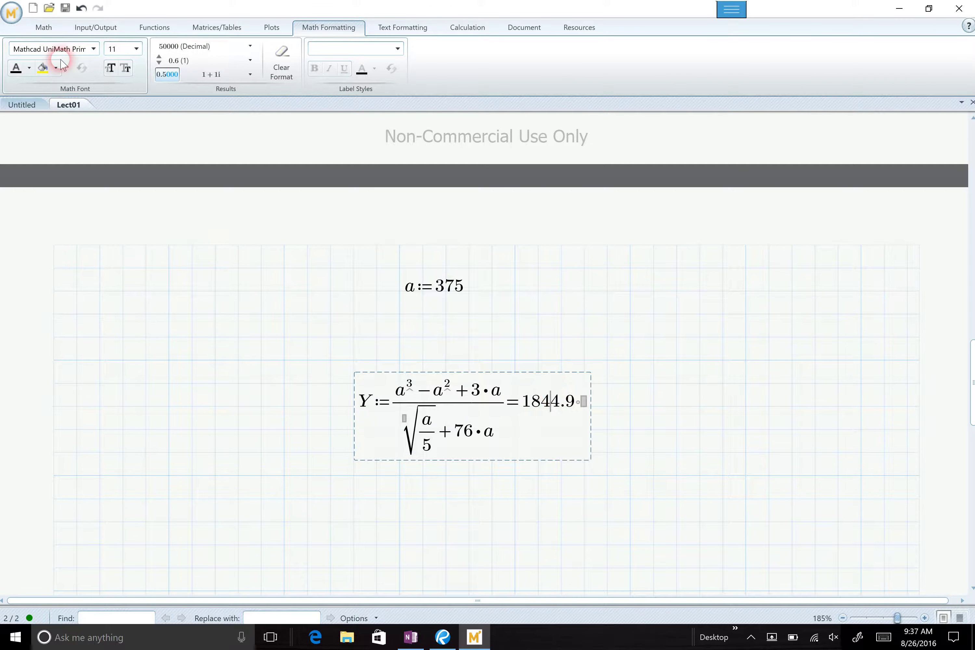
pyautogui.click(43, 68)
pyautogui.click(121, 314)
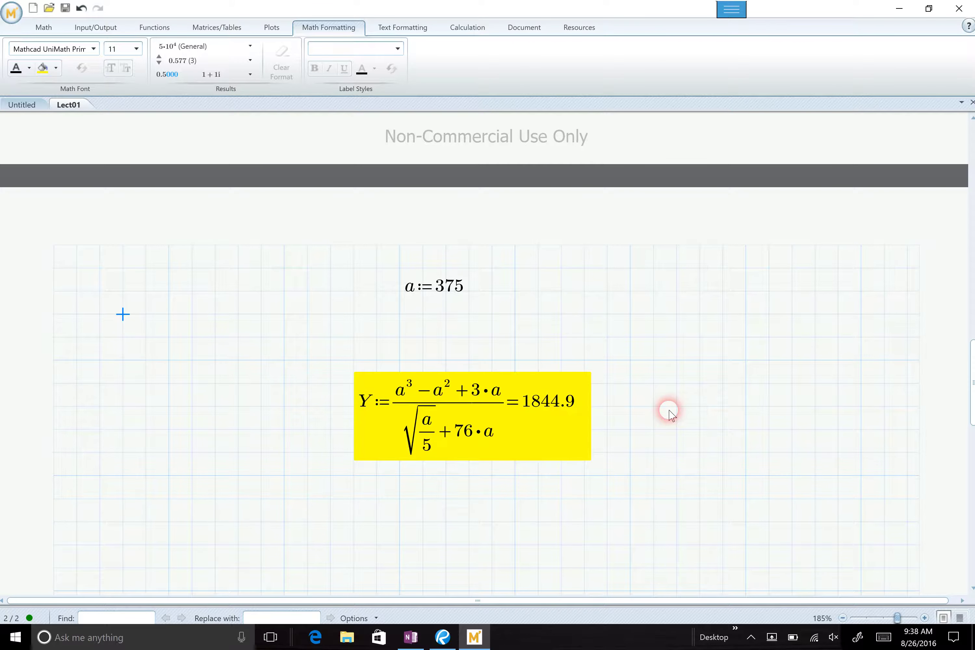
pyautogui.click(551, 410)
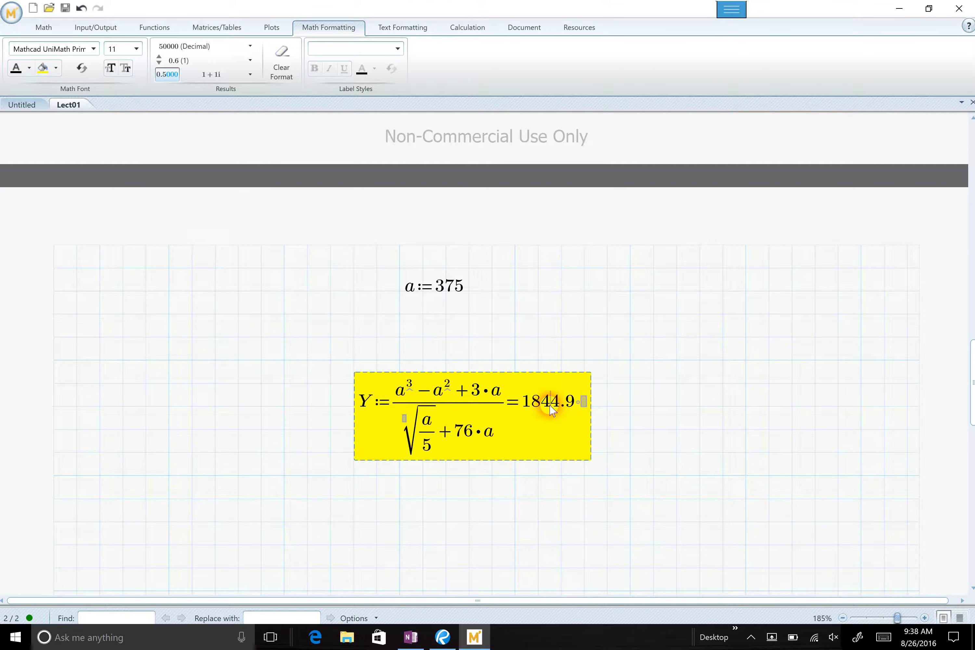
pyautogui.click(646, 430)
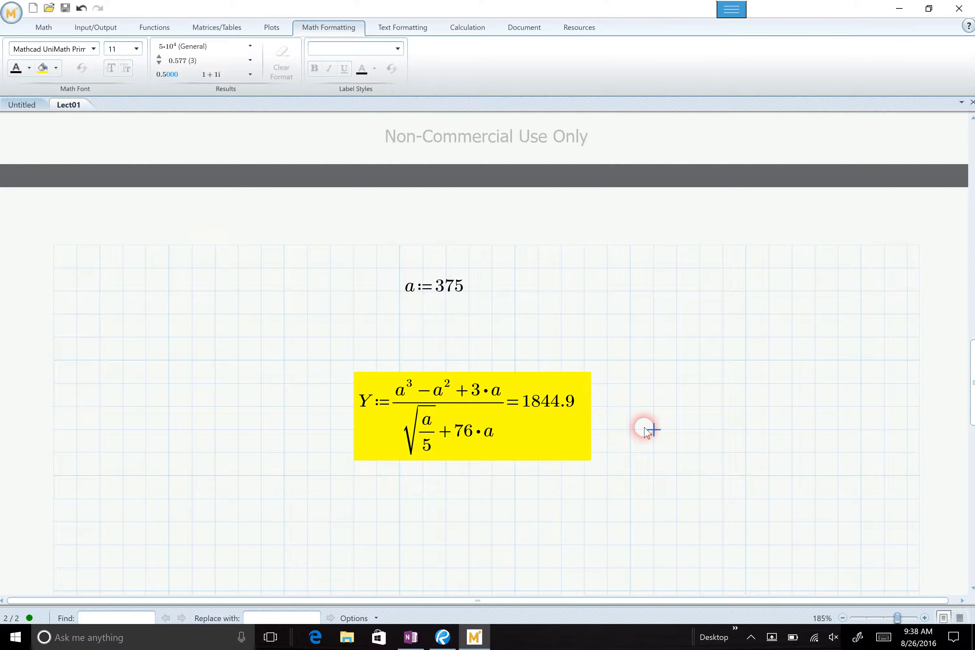
# Copy the whole highlighted Y definition and paste the duplicate in the empty space beside the original
pyautogui.moveTo(646, 430); pyautogui.dragTo(218, 354)
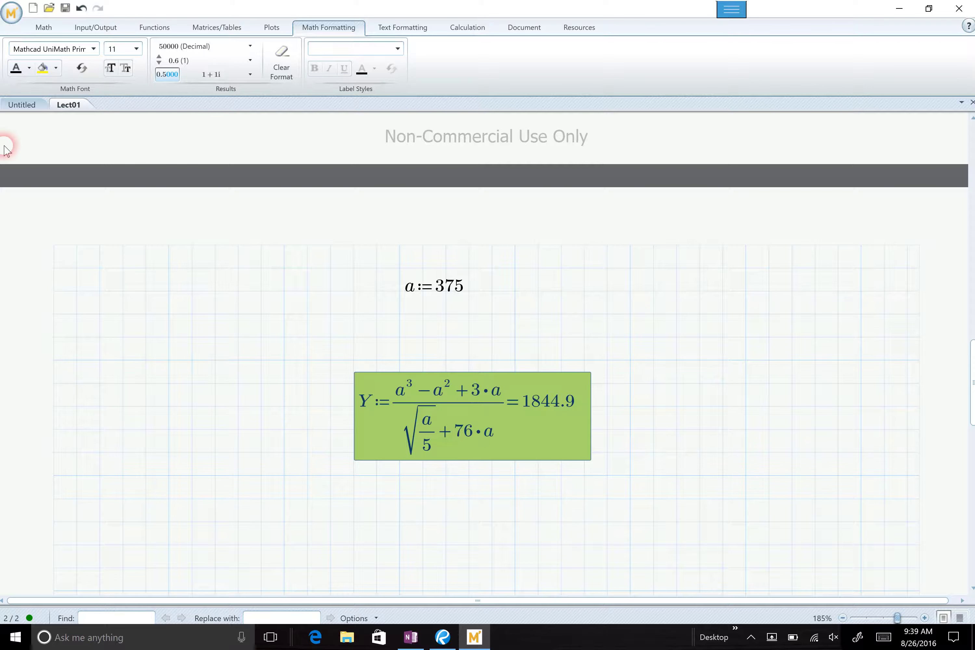
pyautogui.click(44, 27)
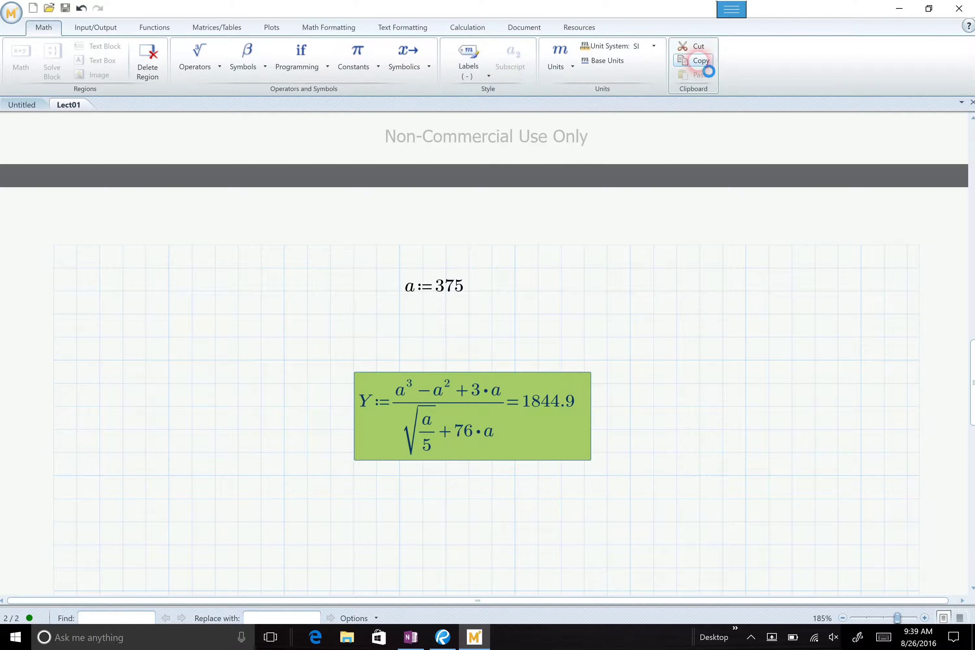
pyautogui.click(677, 407)
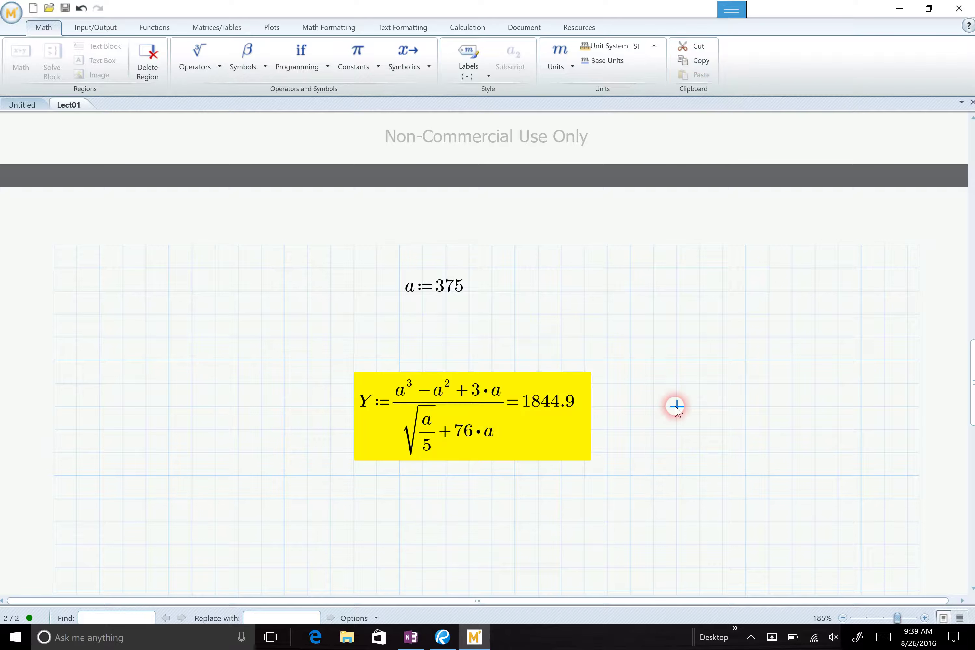
pyautogui.rightClick(655, 410)
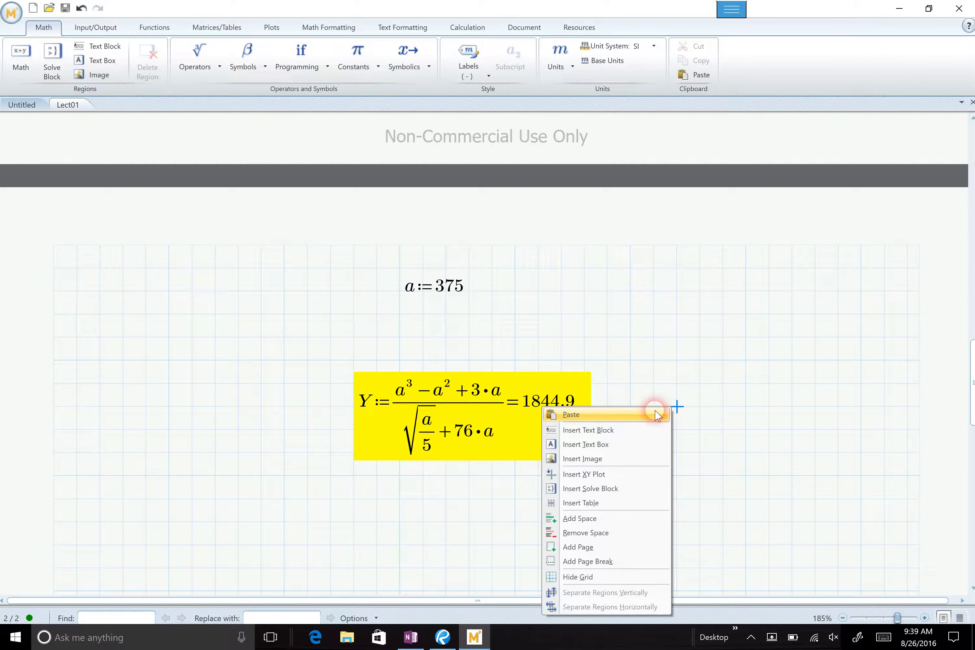
pyautogui.click(656, 415)
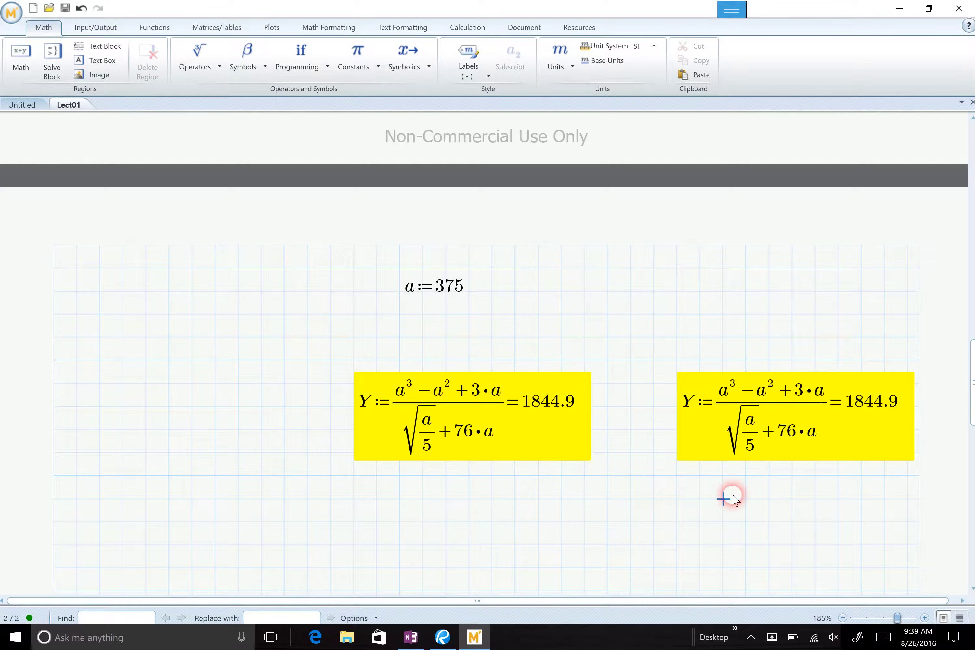
# Remove the yellow highlight from the pasted Y definition by setting its background to None
pyautogui.click(837, 434)
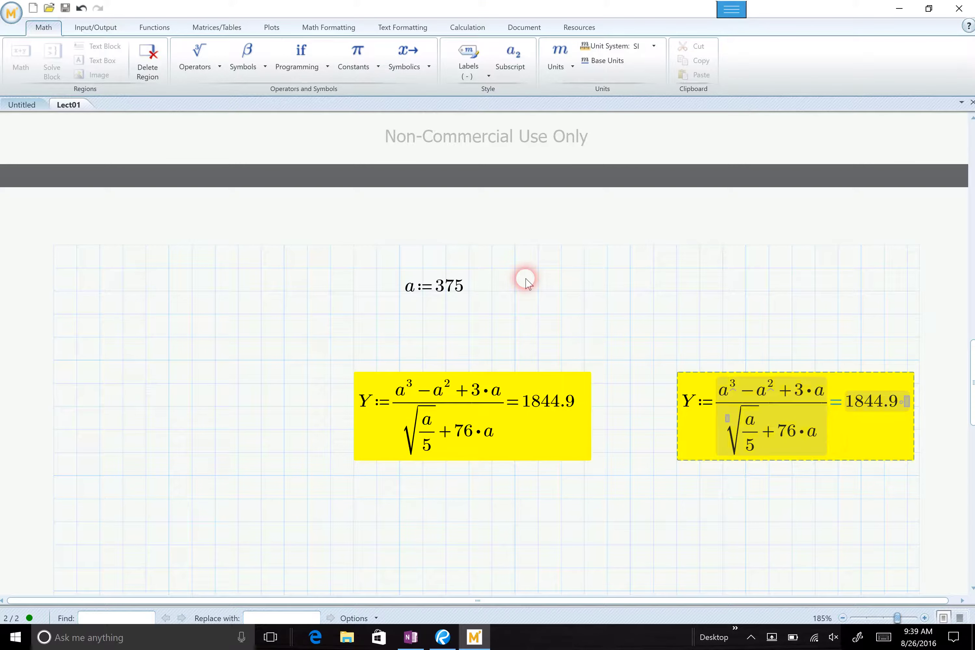
pyautogui.click(326, 28)
pyautogui.click(56, 68)
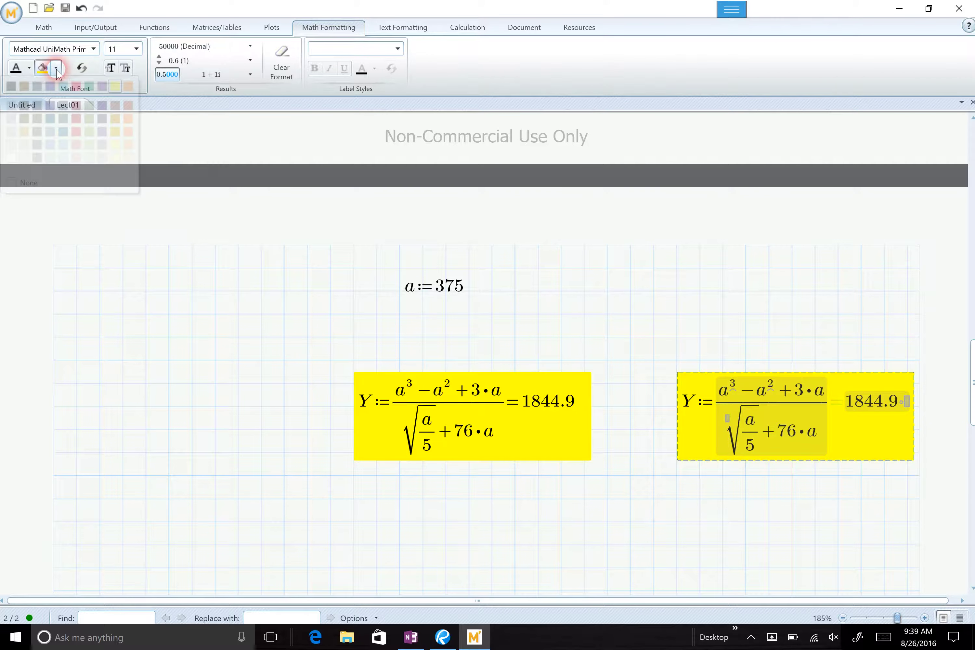
pyautogui.click(16, 186)
# Turn the pasted Y definition into a function by adding the argument a after its name, as Y(a)
pyautogui.click(697, 402)
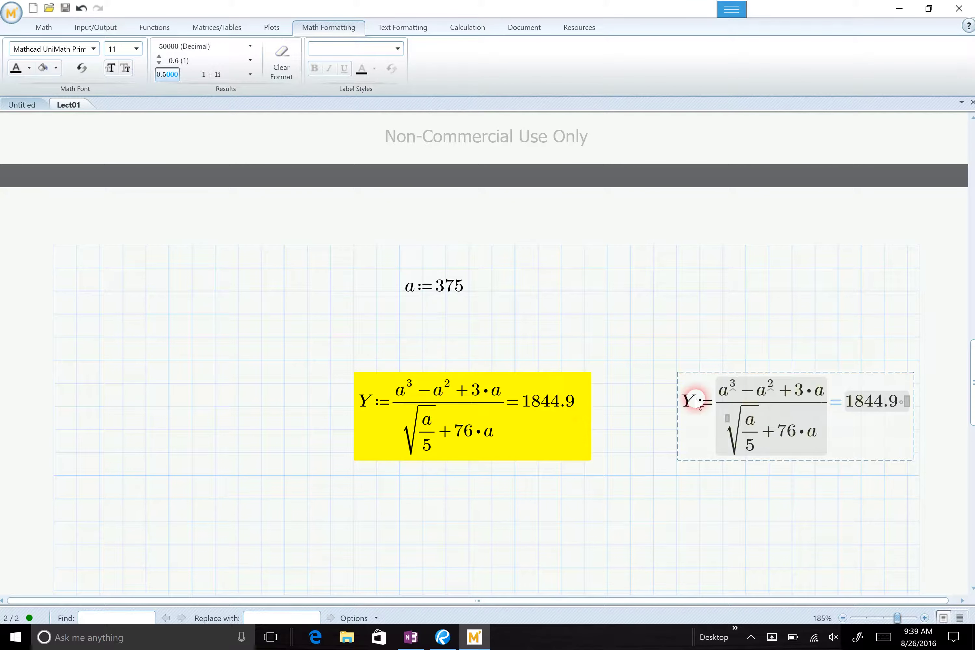
pyautogui.click(692, 407)
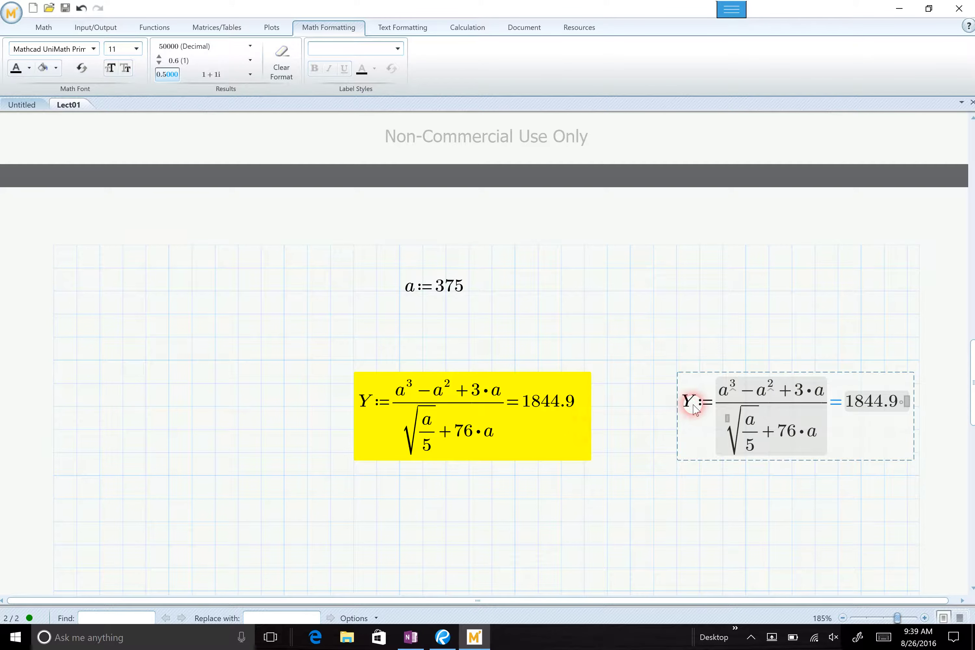
pyautogui.click(694, 409)
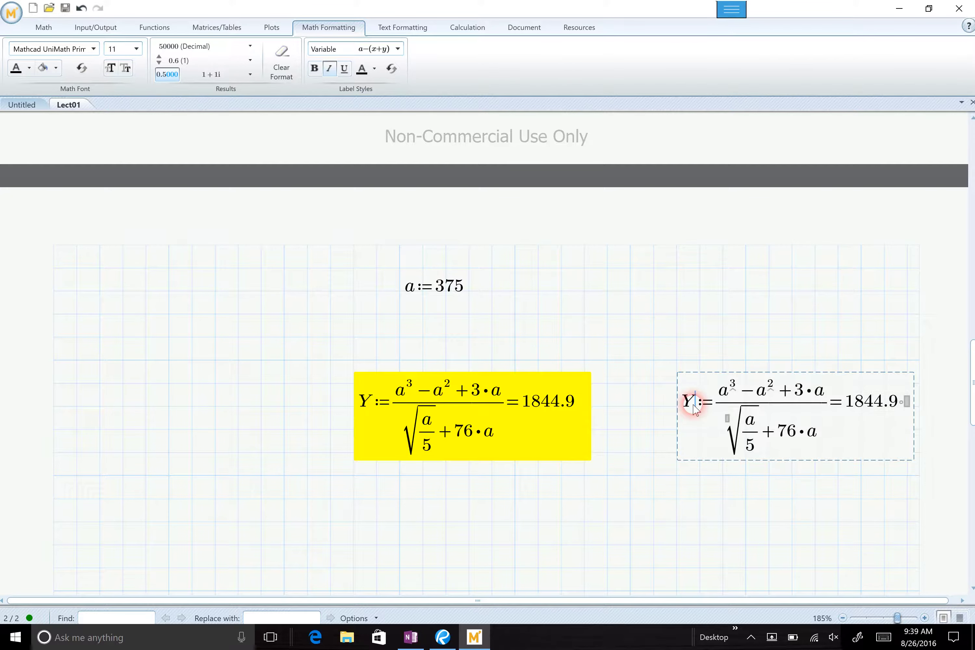
pyautogui.write('(')
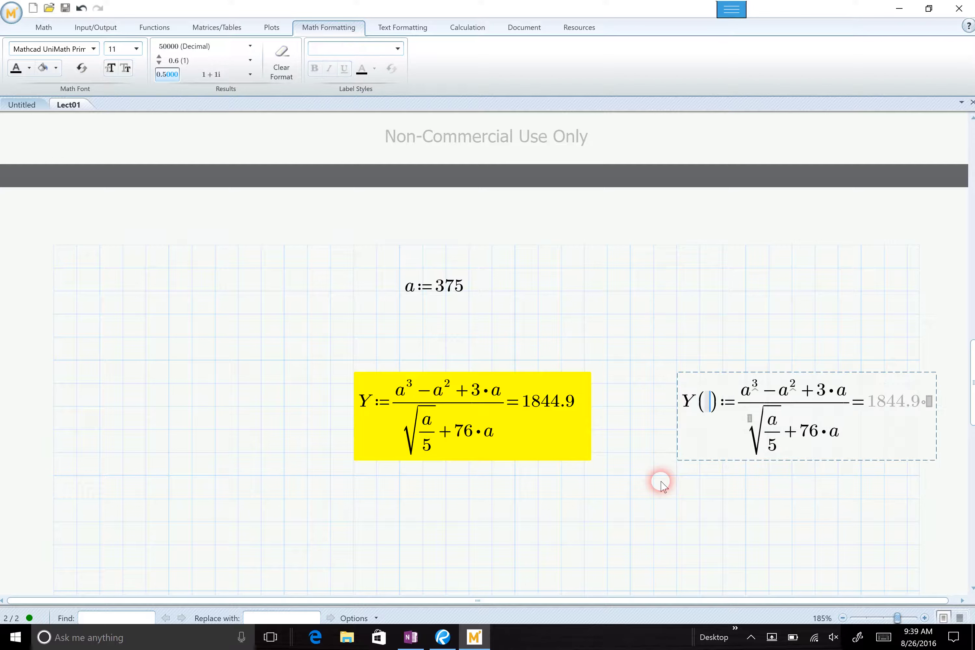
pyautogui.write('a')
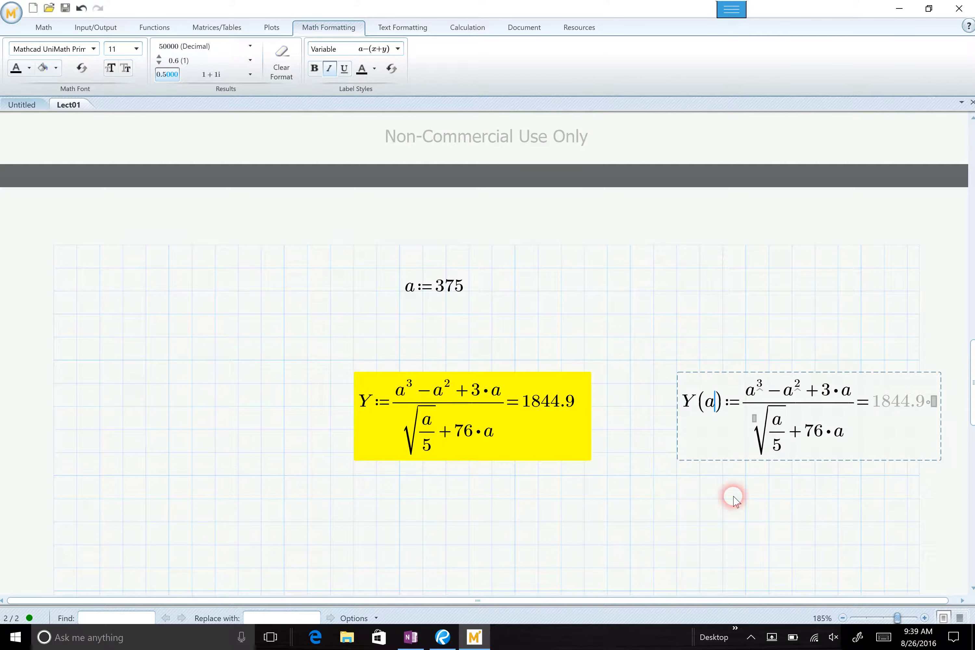
# Select the Y(a) function region and move it directly below the yellow Y definition
pyautogui.moveTo(734, 502); pyautogui.dragTo(746, 406)
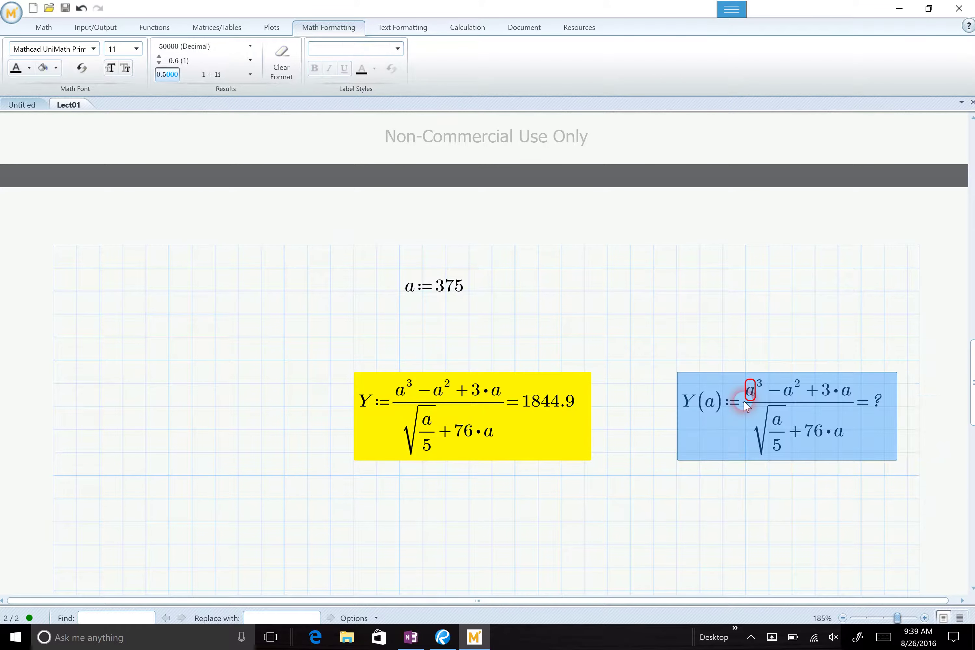
pyautogui.moveTo(731, 472); pyautogui.dragTo(406, 575)
pyautogui.click(634, 514)
pyautogui.click(469, 501)
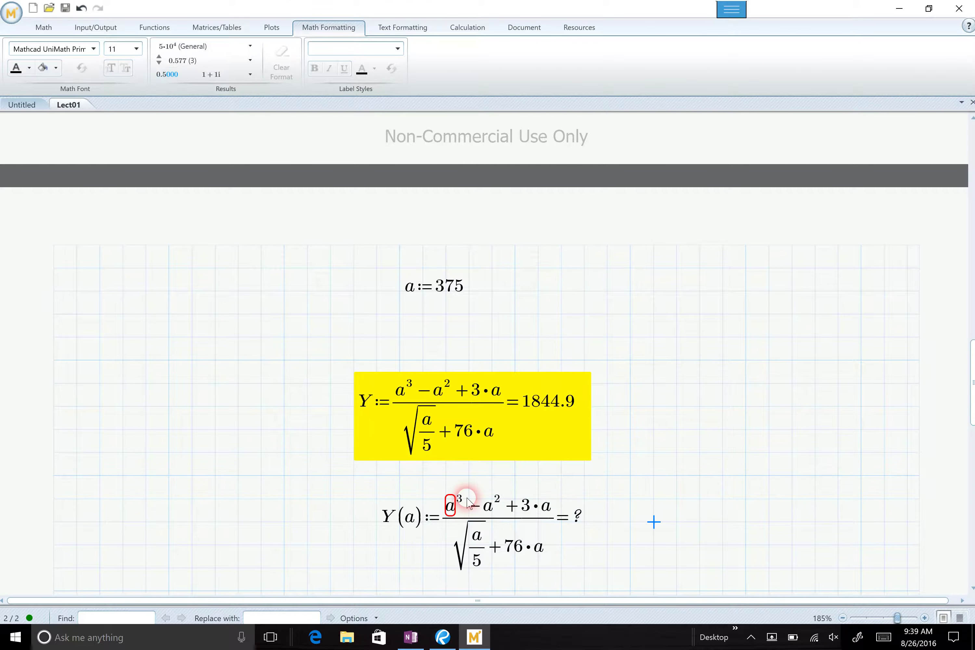
# Rename the function's argument to a1 and replace every a in its numerator with a1
pyautogui.click(413, 519)
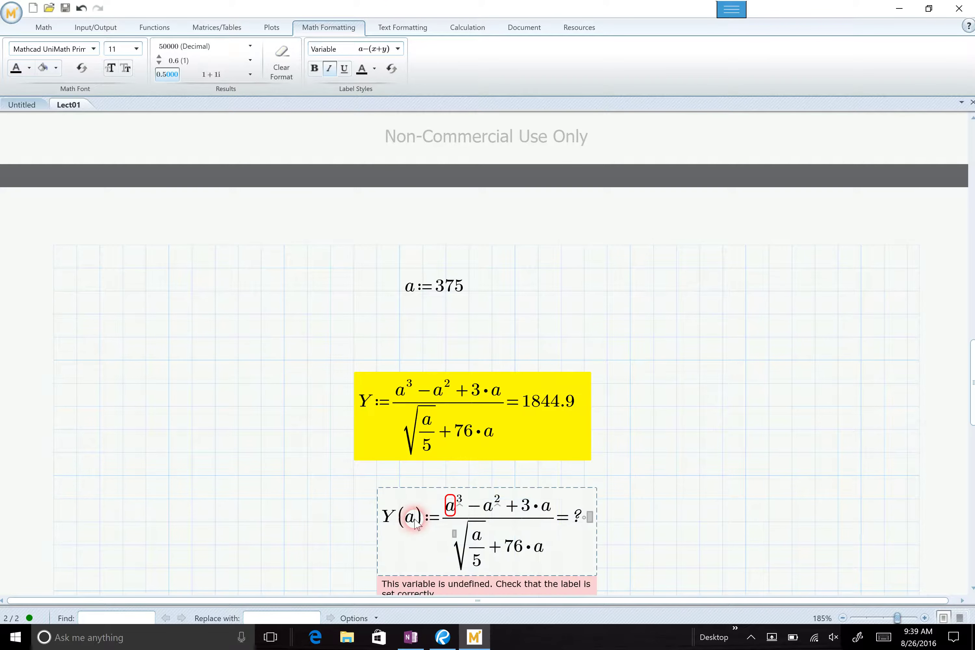
pyautogui.click(590, 488)
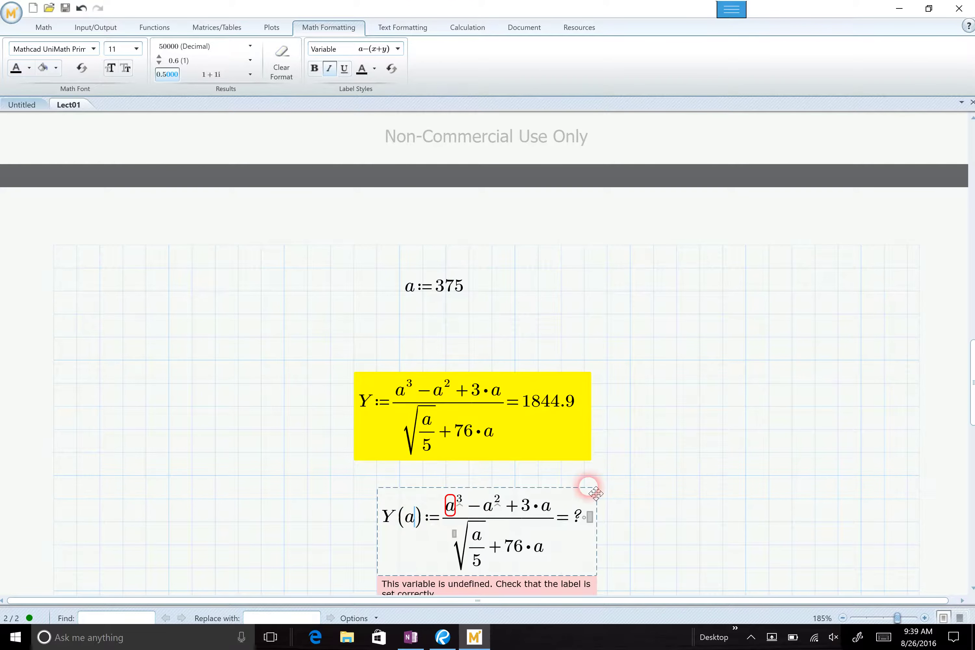
pyautogui.write('1')
pyautogui.click(463, 512)
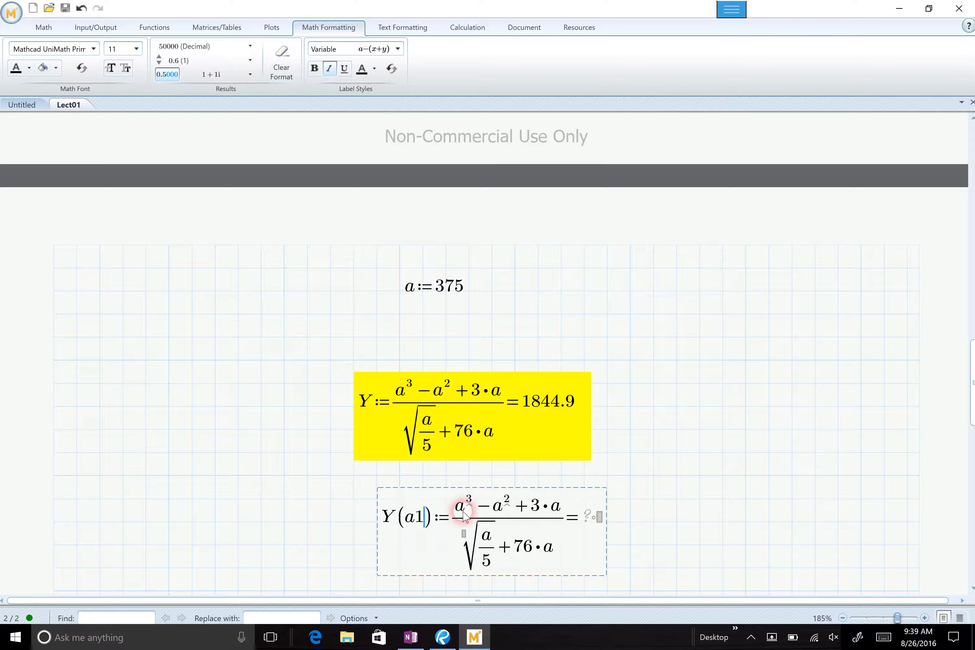
pyautogui.write('1')
pyautogui.click(502, 518)
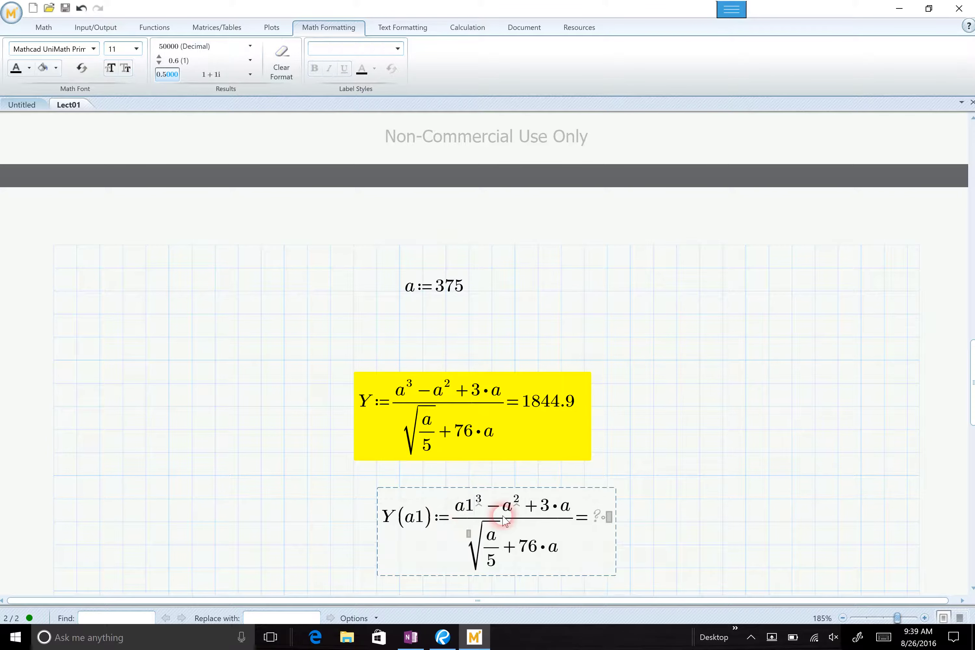
pyautogui.write('1')
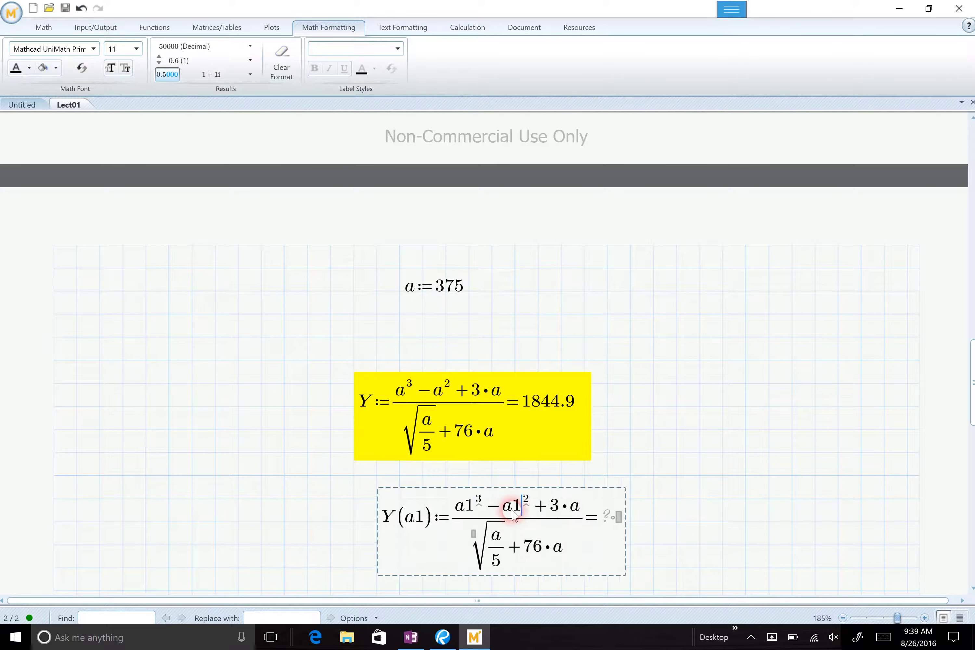
pyautogui.click(579, 510)
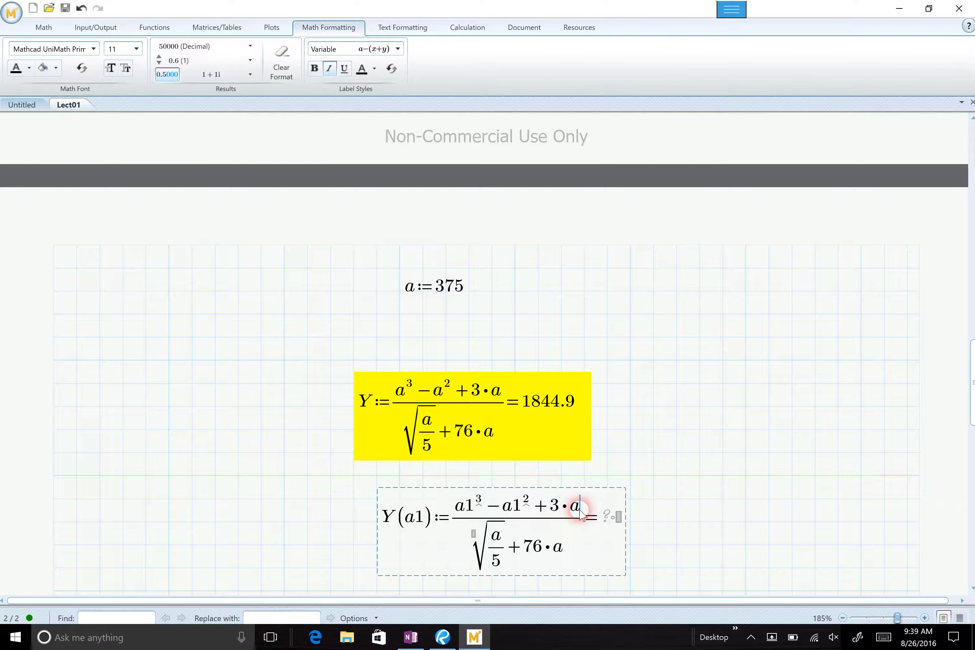
pyautogui.write('1')
# Replace both occurrences of a in the function's denominator with a1, under the root and in the 76 term
pyautogui.click(517, 546)
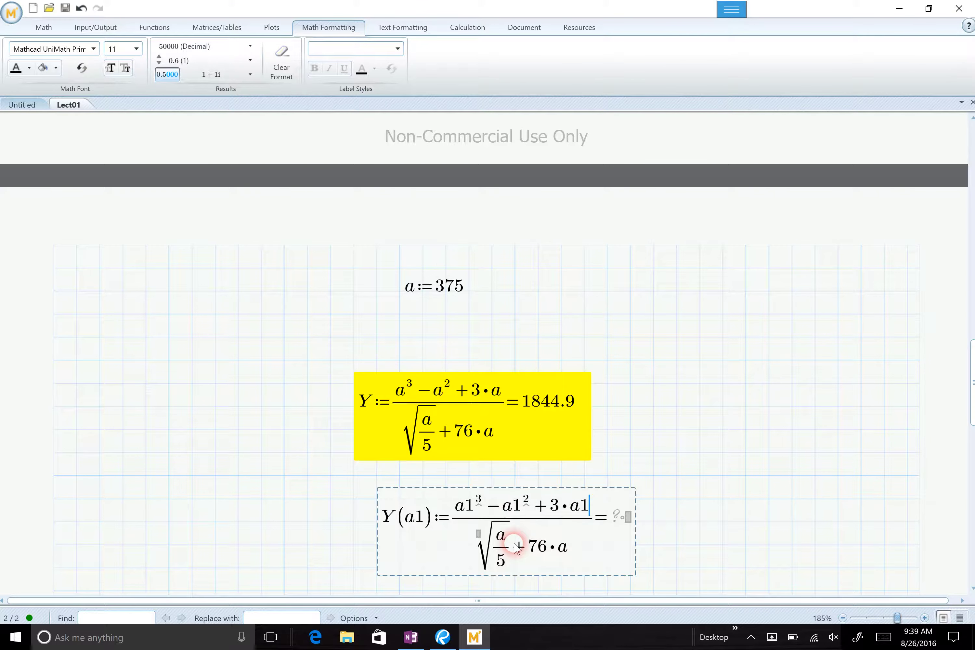
pyautogui.write('1')
pyautogui.click(569, 550)
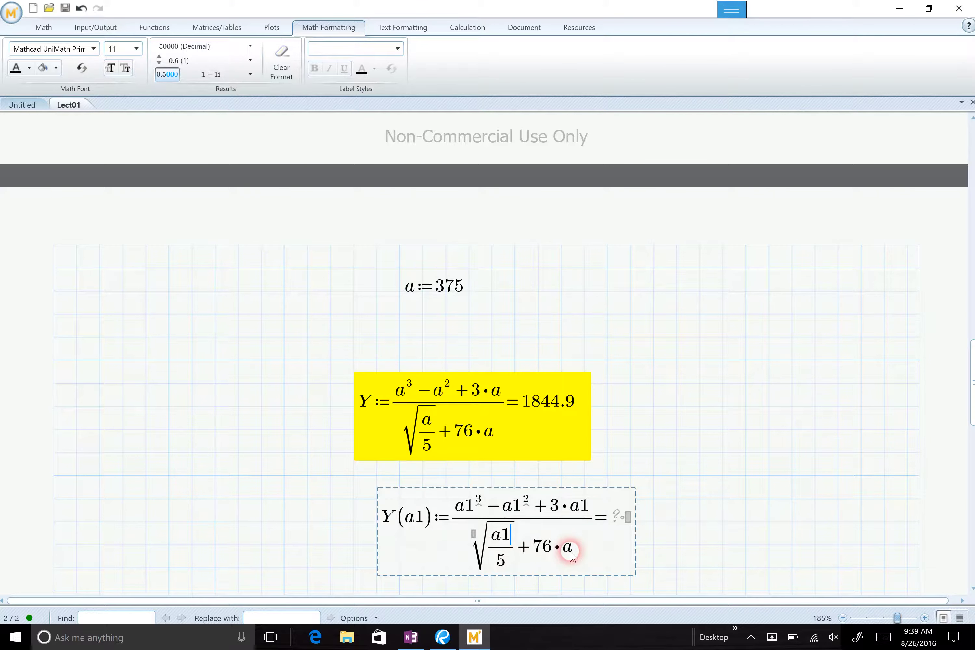
pyautogui.write('1')
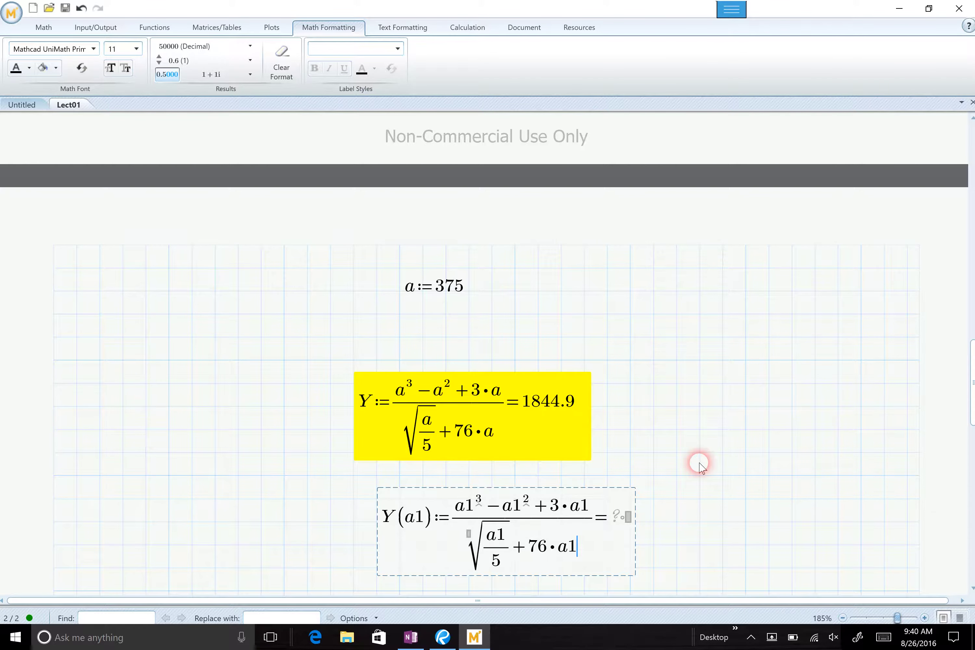
pyautogui.click(700, 464)
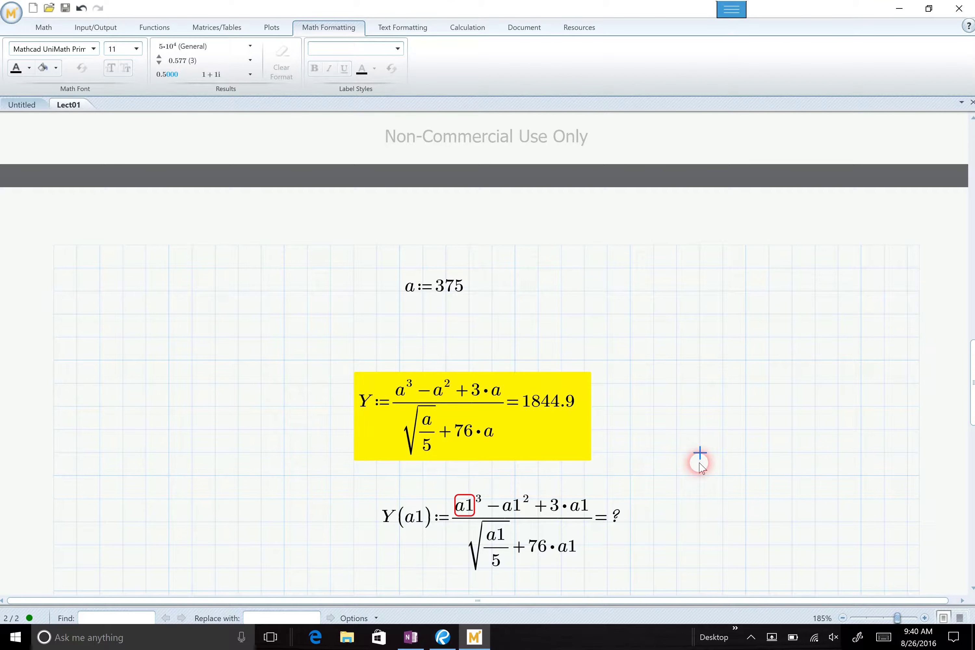
# Delete the evaluation sign and result from the end of the Y(a1) function, leaving only its definition
pyautogui.click(619, 525)
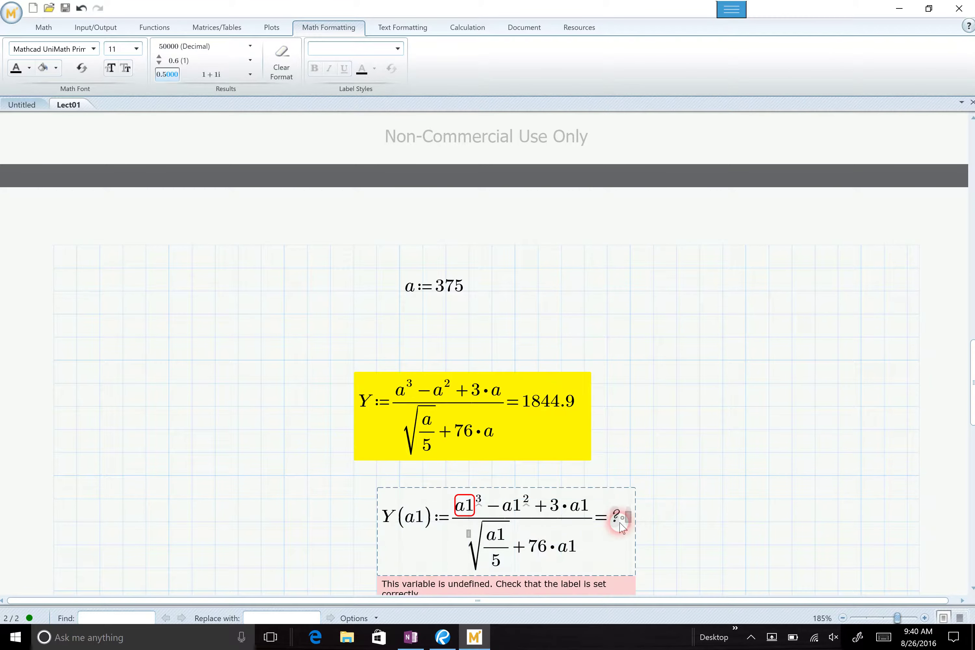
pyautogui.click(632, 526)
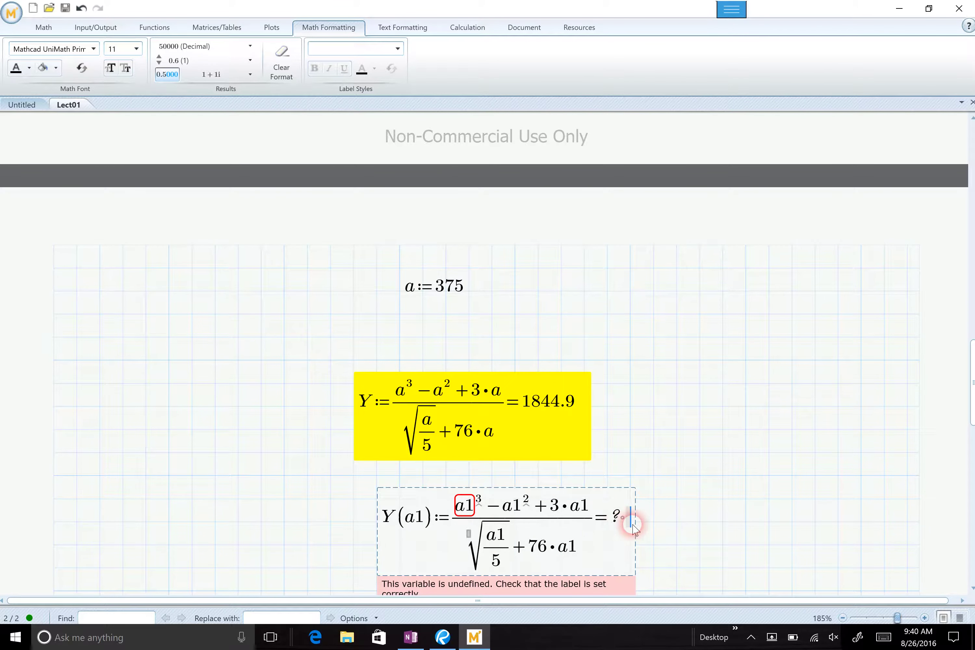
pyautogui.press('BackSpace')
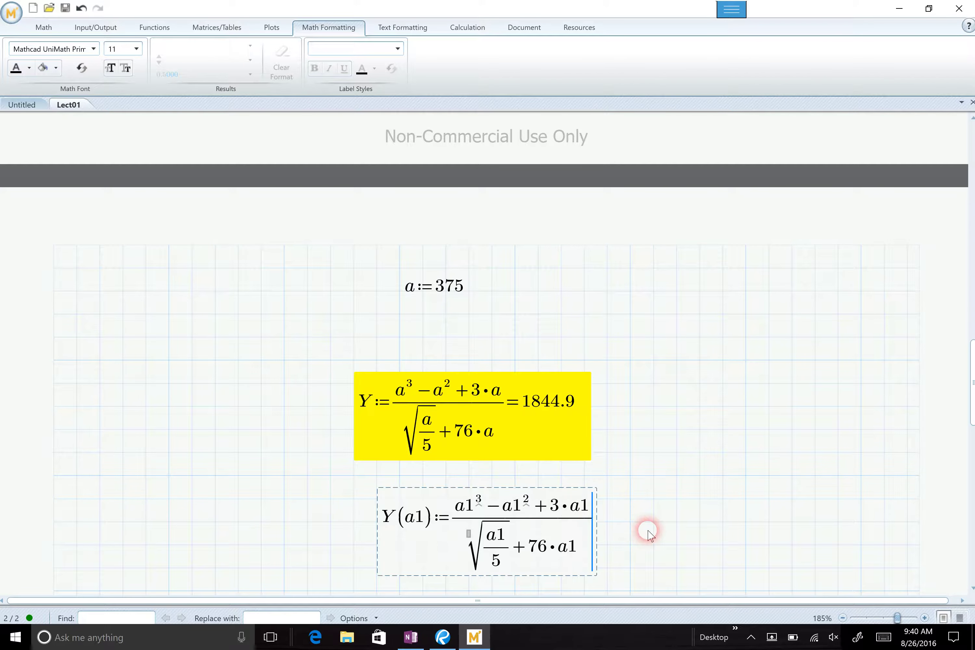
pyautogui.click(648, 531)
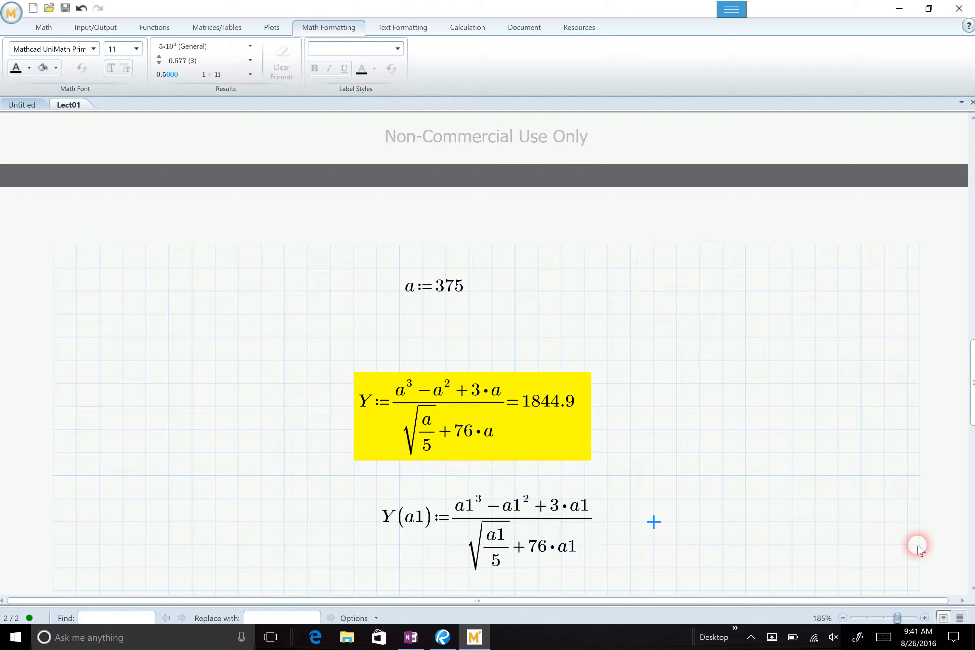
pyautogui.click(972, 588)
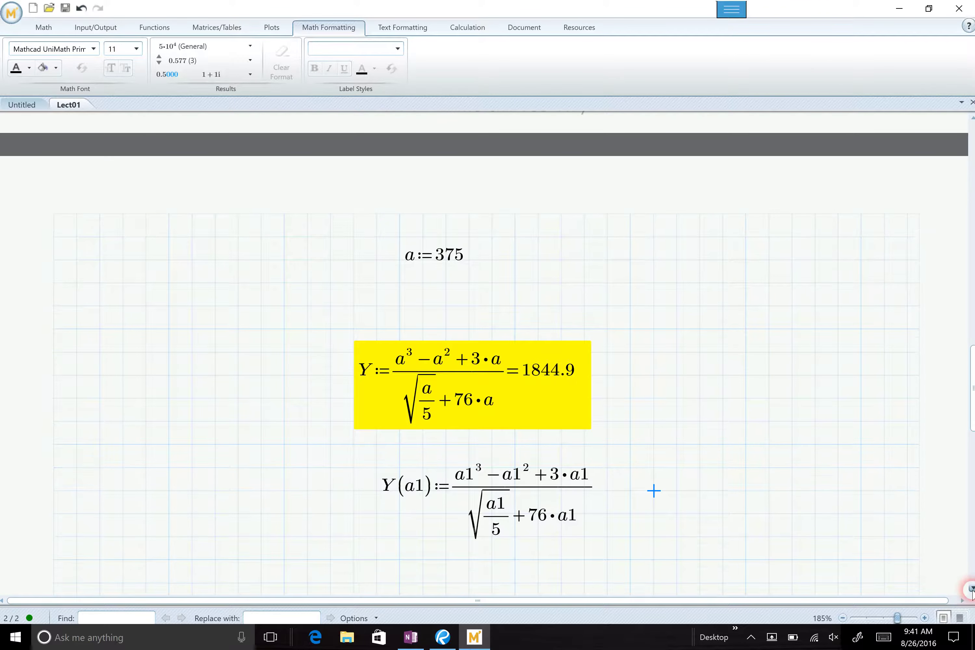
pyautogui.click(973, 590)
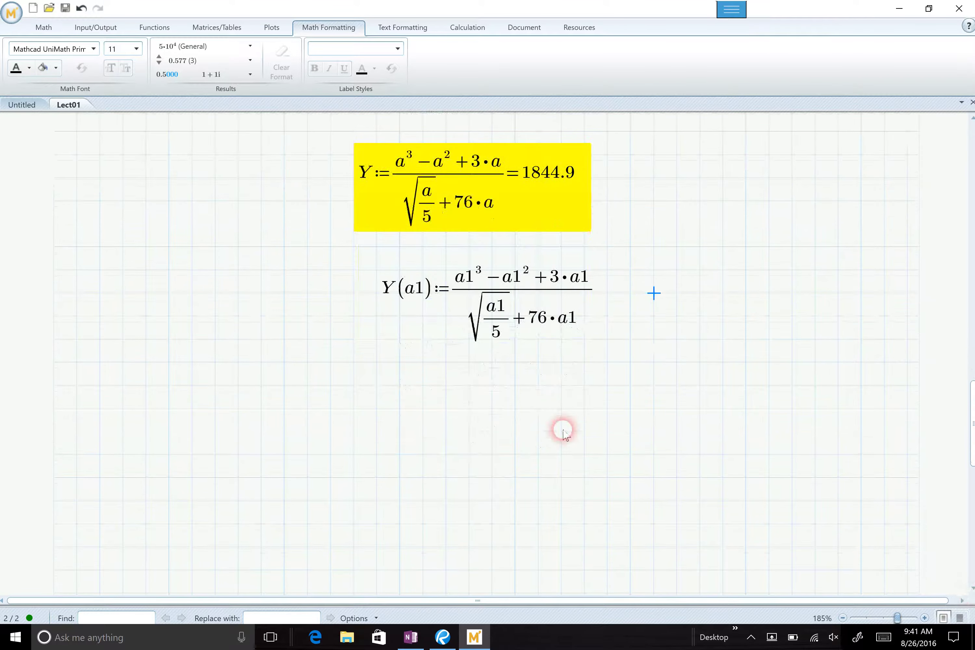
# Evaluate the function as Y(3.75) in a new math region below the Y(a1) definition
pyautogui.click(377, 387)
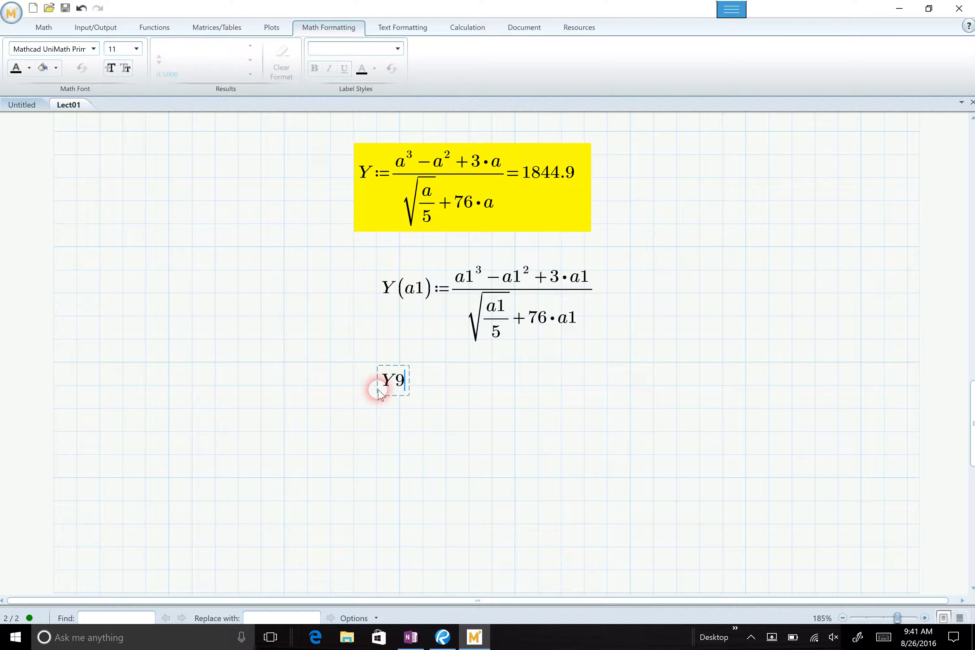
pyautogui.press('BackSpace')
pyautogui.write('(3.75)=0.175')
pyautogui.click(437, 428)
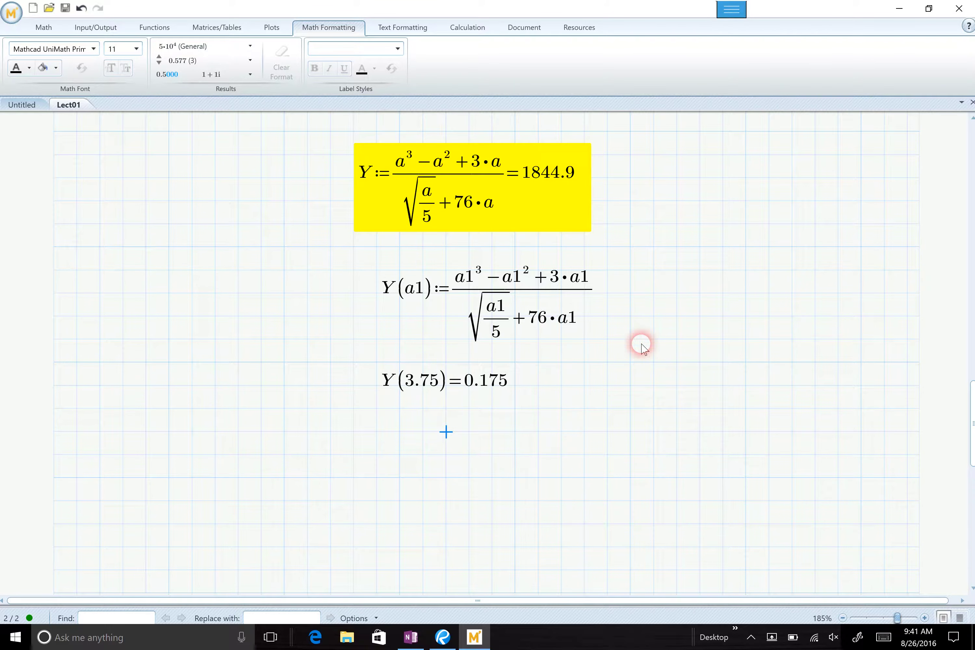
# Change the argument of the evaluated Y function to 375 by removing its decimal point
pyautogui.click(425, 387)
pyautogui.press('BackSpace')
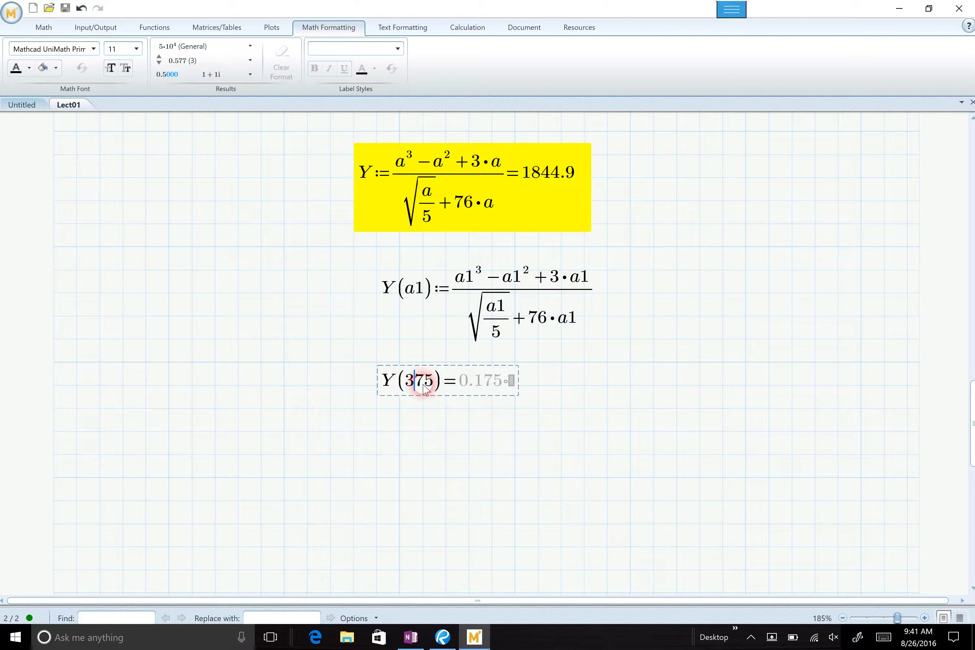
pyautogui.click(438, 435)
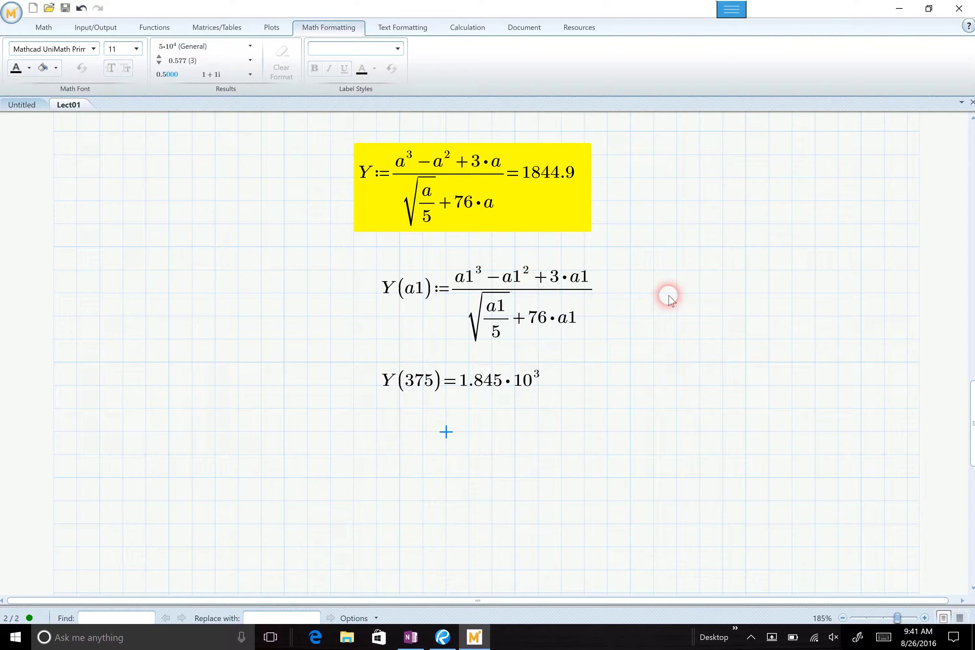
# Copy the Y(a1) function definition and paste it in the blank area below the Y(375) evaluation
pyautogui.moveTo(669, 298); pyautogui.dragTo(556, 278)
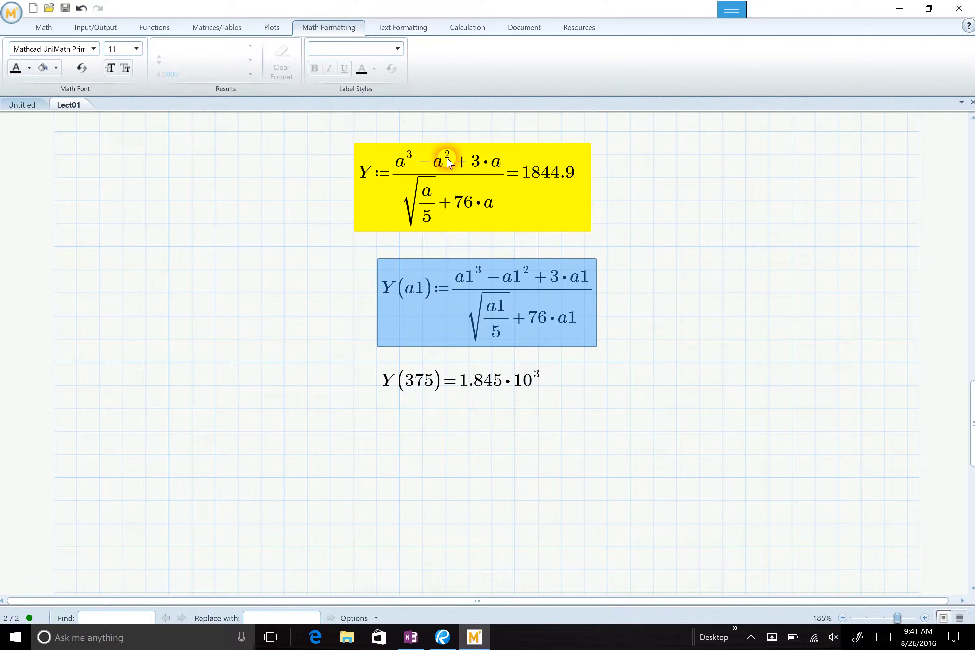
pyautogui.click(44, 28)
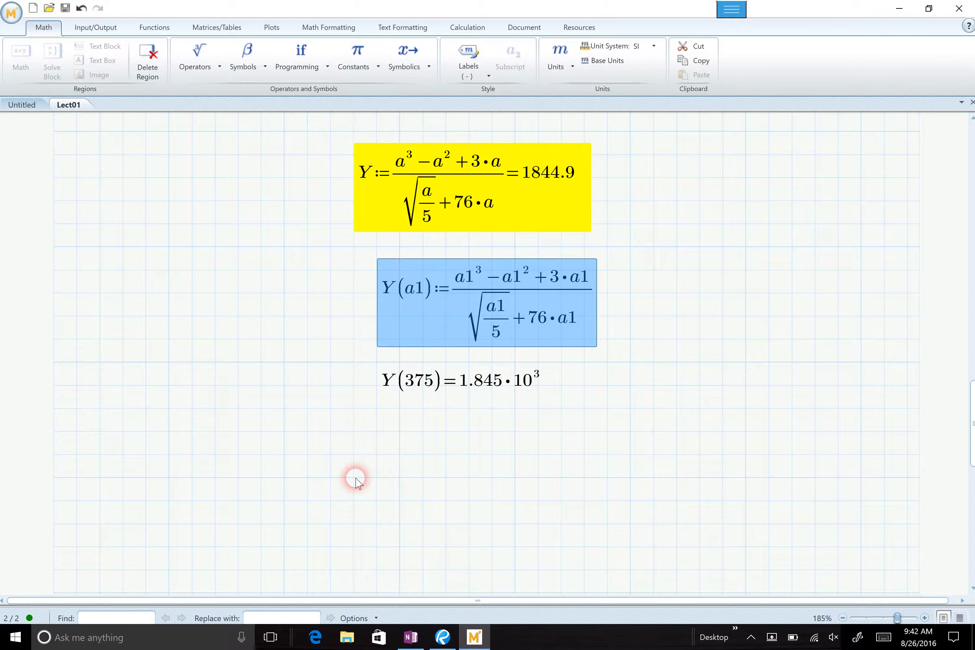
pyautogui.click(172, 480)
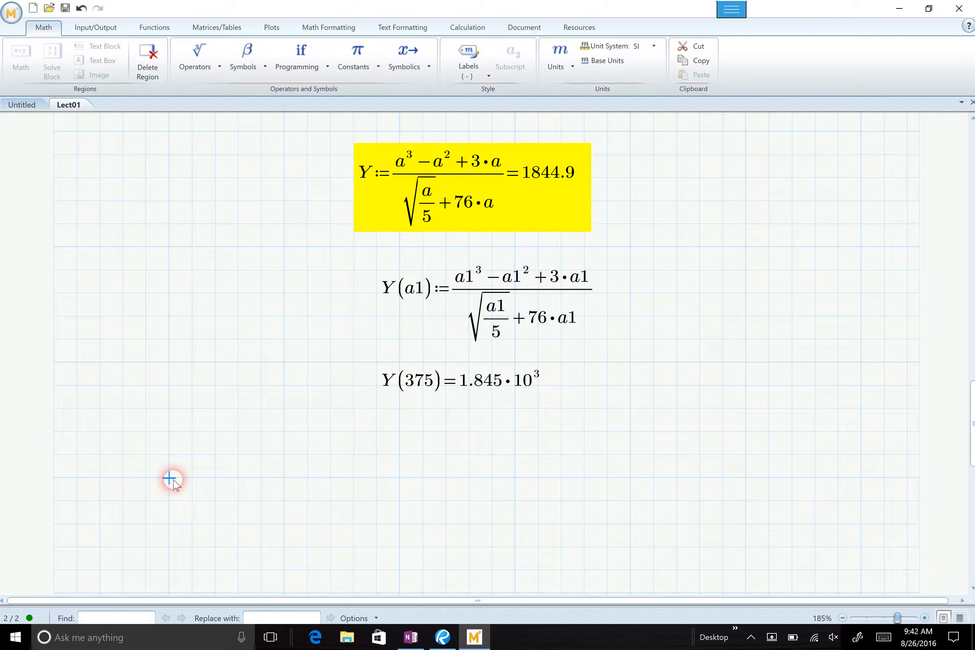
pyautogui.click(693, 72)
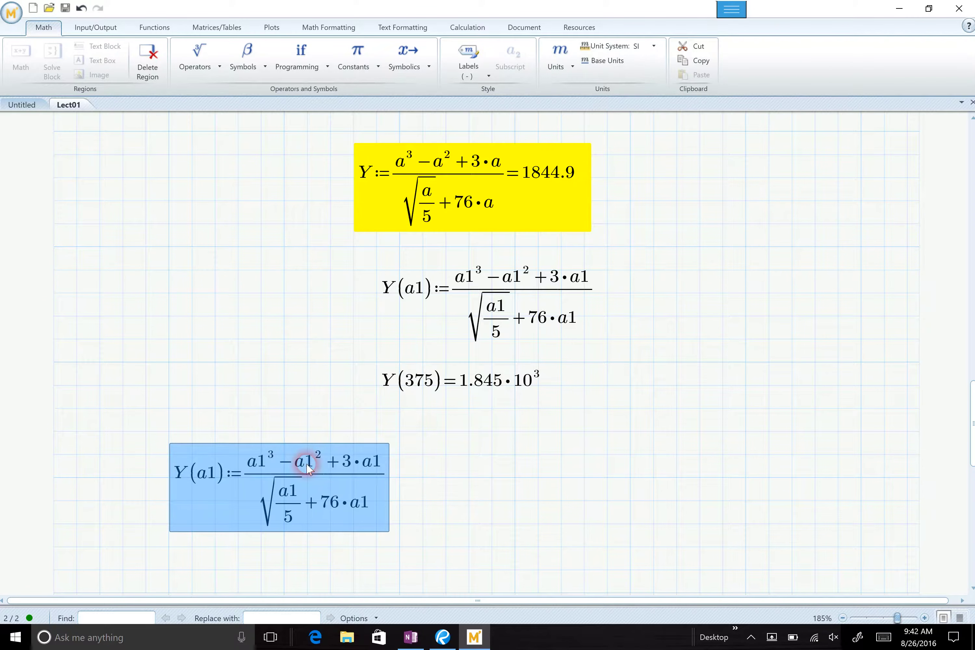
# Add b1 and c1 as second and third arguments of the copied function, making it Y(a1,b1,c1)
pyautogui.click(213, 474)
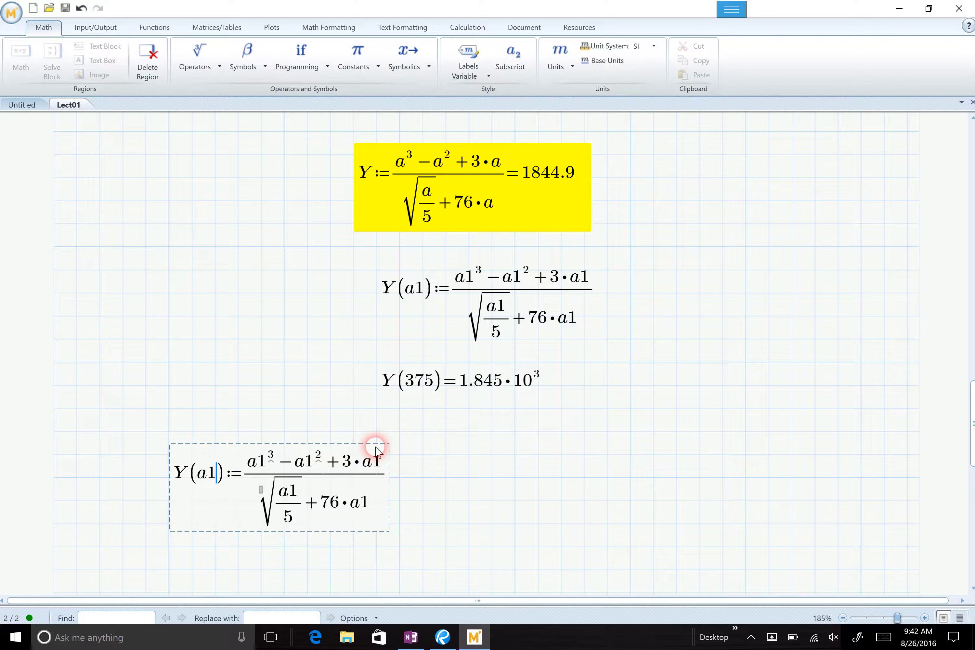
pyautogui.write(',')
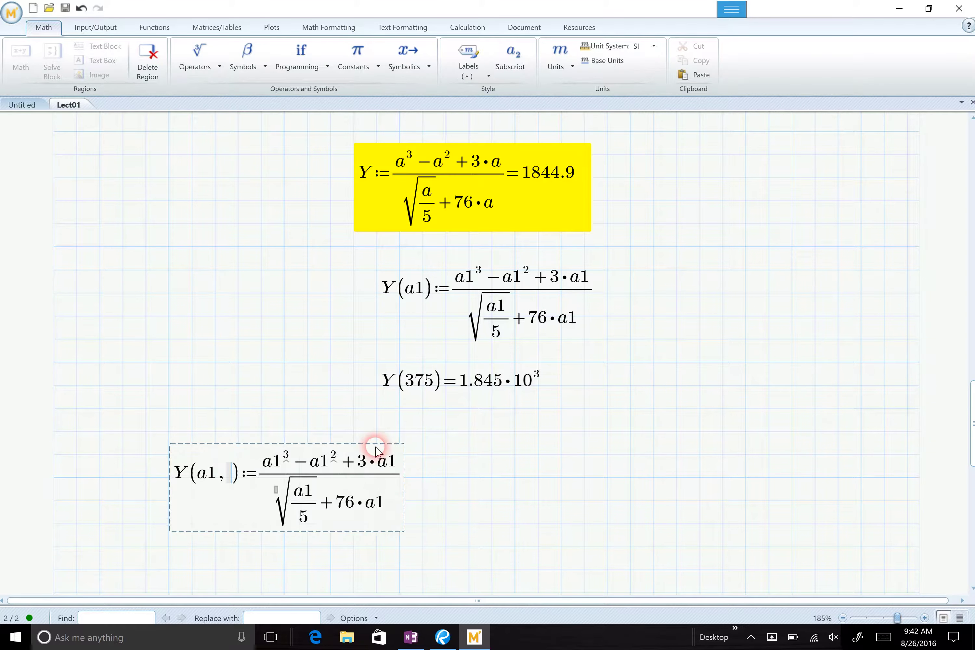
pyautogui.write('b1')
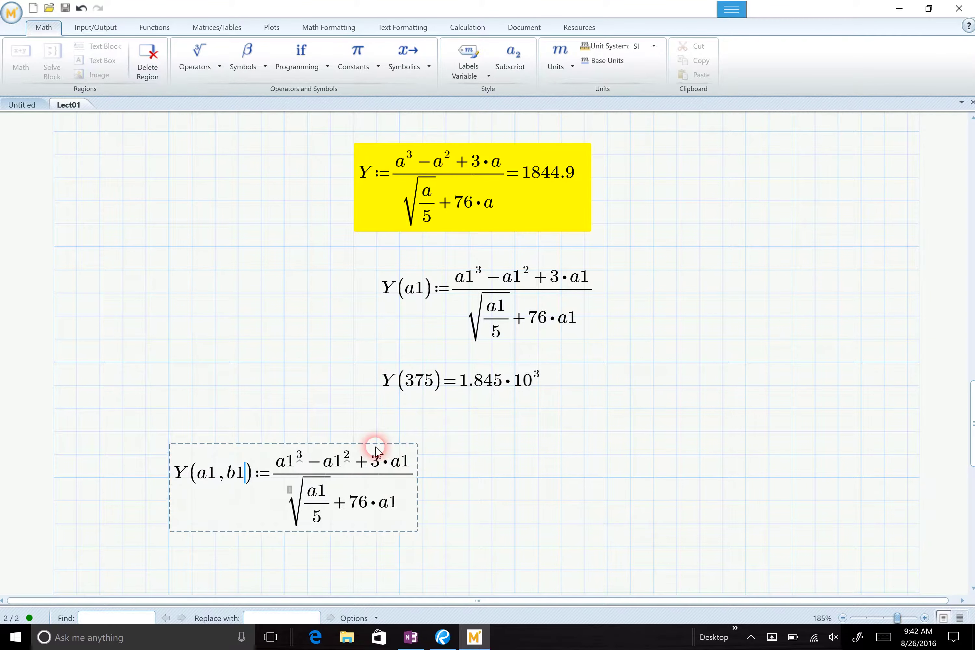
pyautogui.write(',')
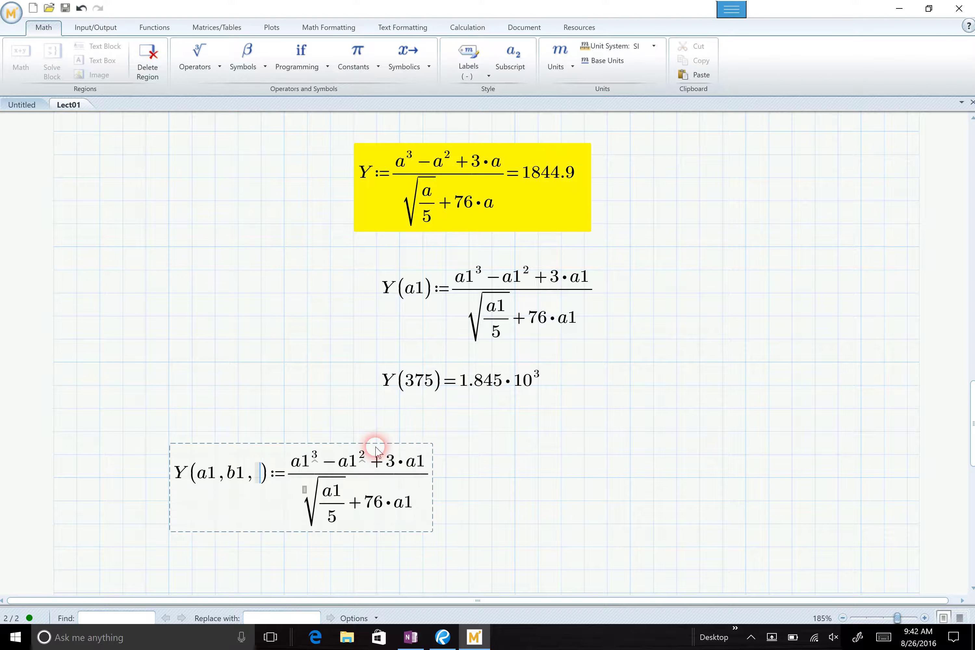
pyautogui.write('c1')
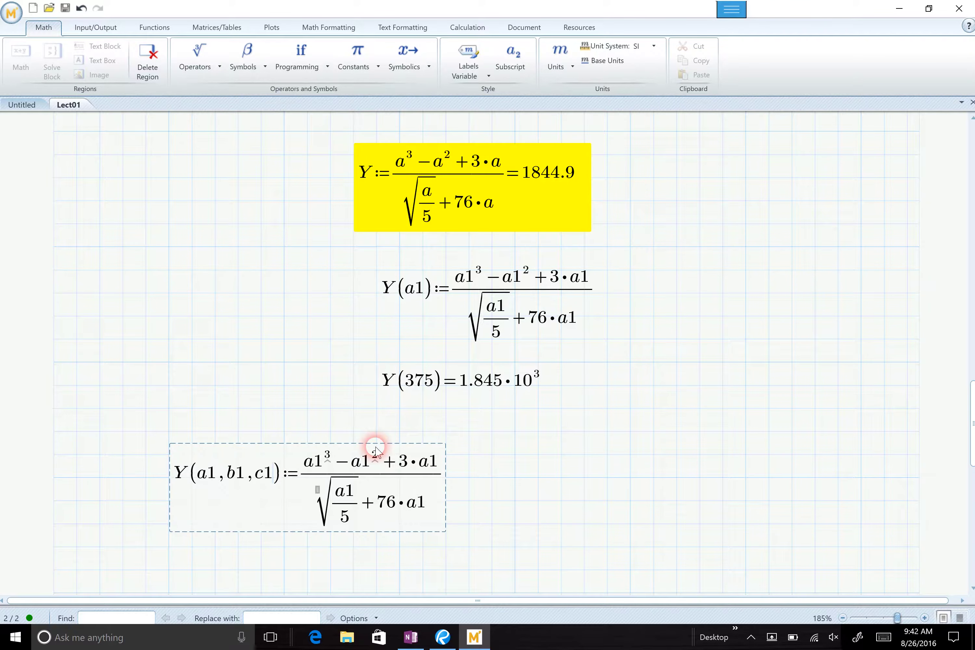
# In the numerator of Y(a1,b1,c1), replace a1 with b1 in the squared term and with c1 in the term multiplied by 3
pyautogui.click(360, 466)
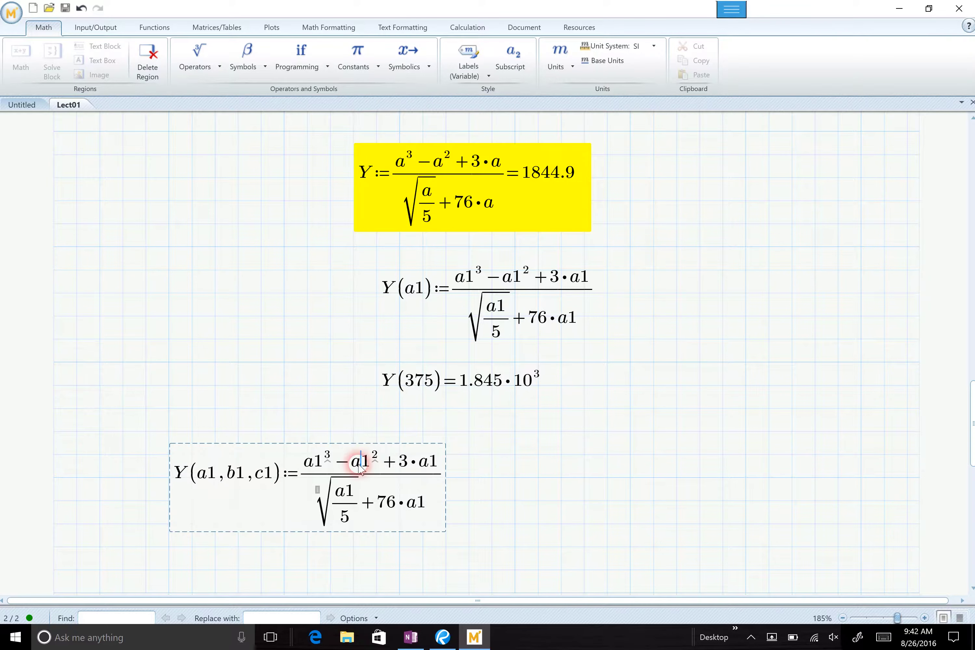
pyautogui.press('BackSpace')
pyautogui.write('b')
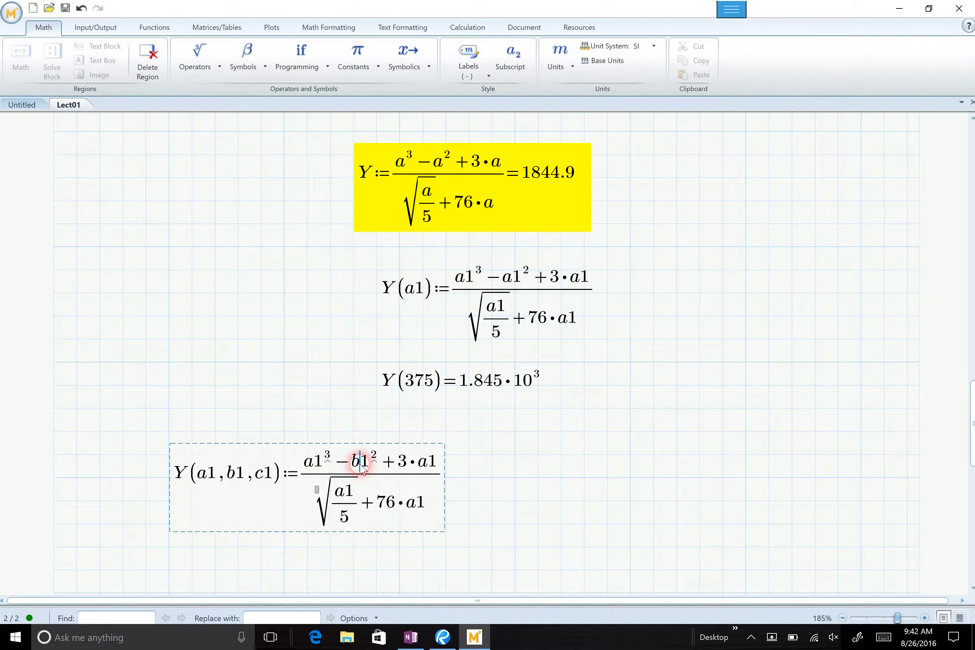
pyautogui.click(427, 470)
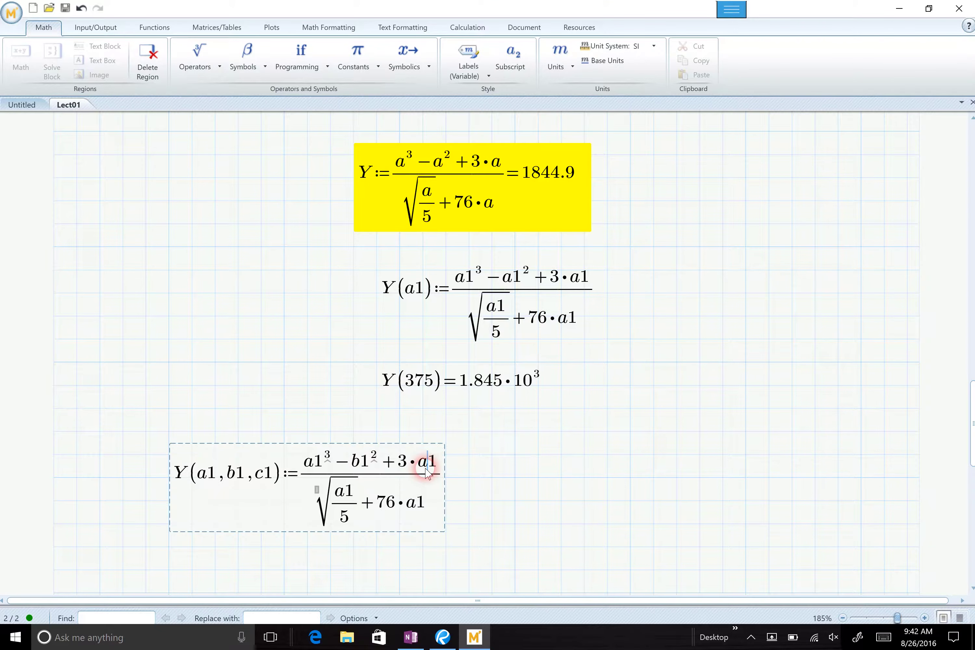
pyautogui.press('BackSpace')
pyautogui.write('c')
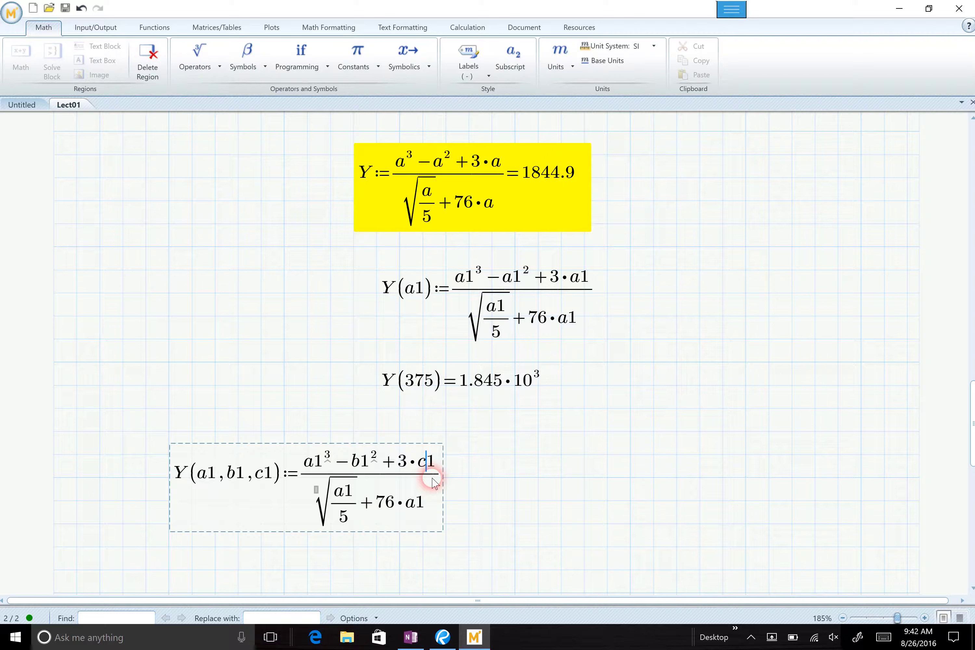
pyautogui.click(498, 500)
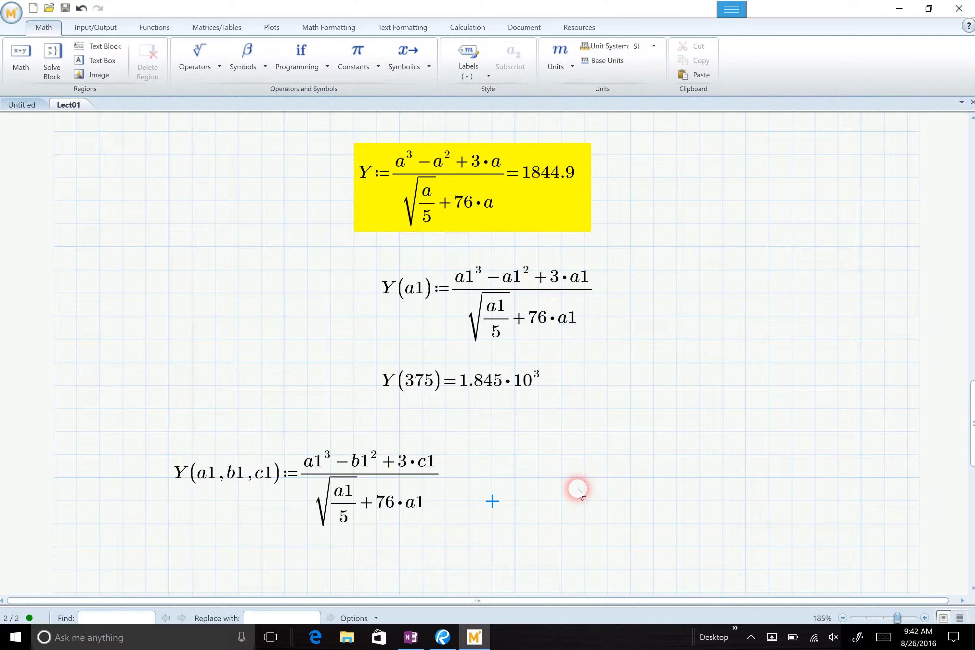
# Replace a1 with c1 in the 76 term of the Y(a1,b1,c1) denominator
pyautogui.click(416, 506)
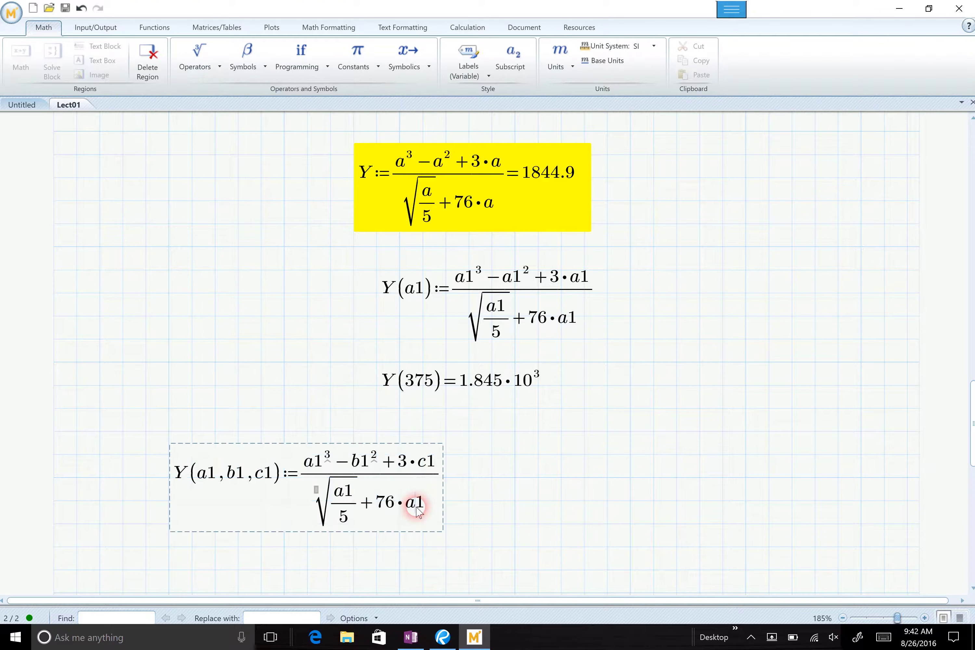
pyautogui.press('BackSpace')
pyautogui.write('c')
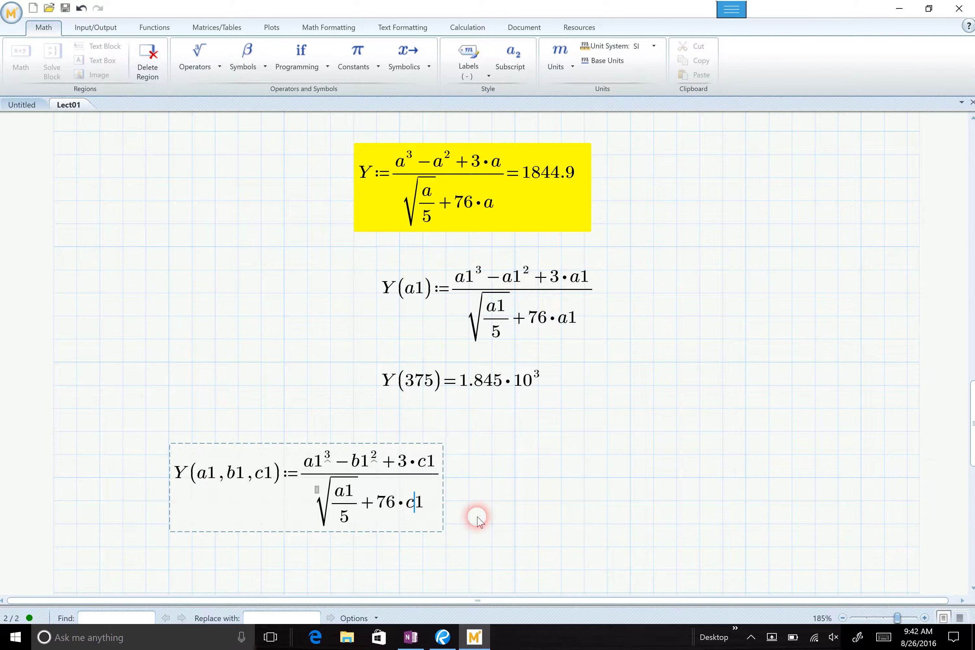
pyautogui.click(515, 525)
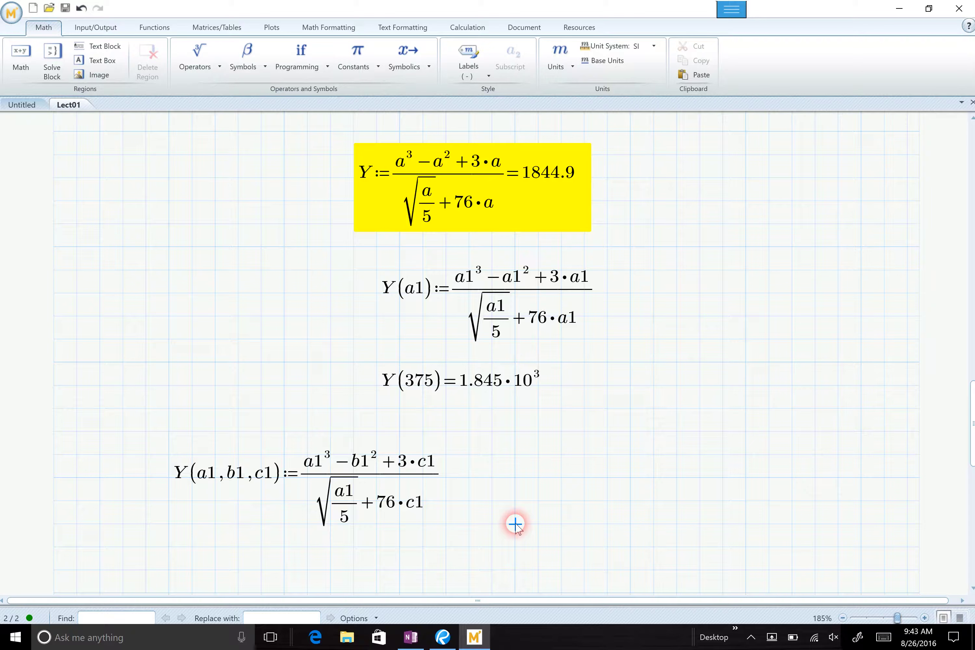
# Evaluate Y(3.75,6.23,8) in a new math region beside the three-argument function definition
pyautogui.click(561, 477)
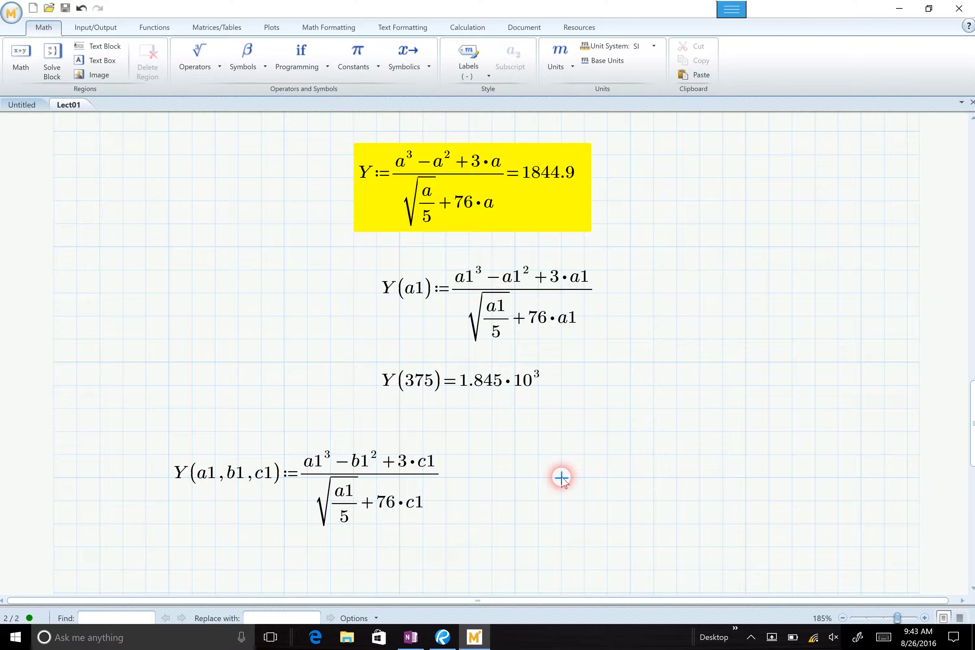
pyautogui.write('Y(')
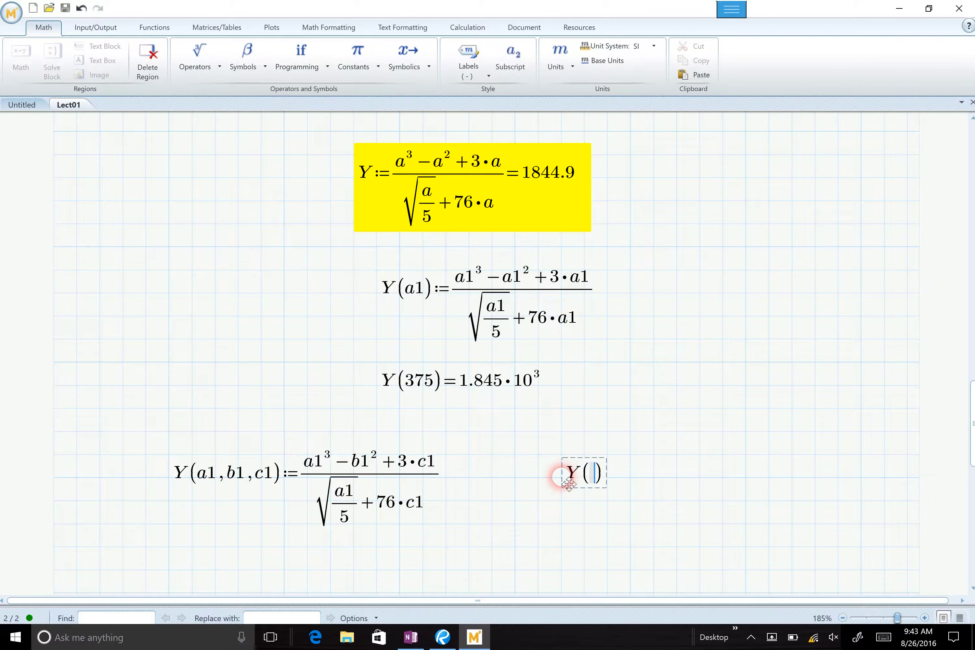
pyautogui.write('3.75')
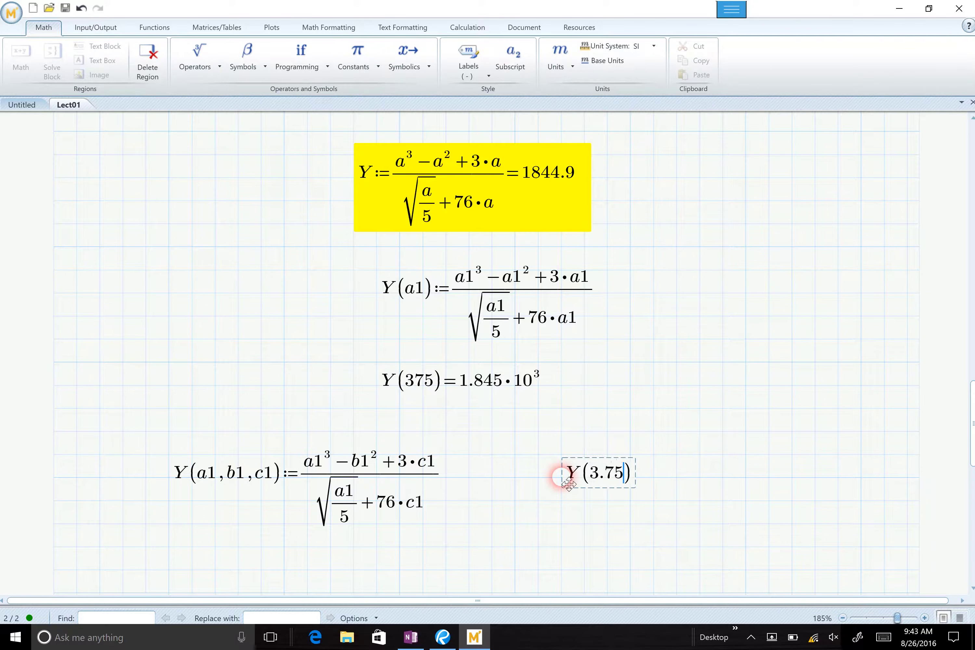
pyautogui.write(',6.2')
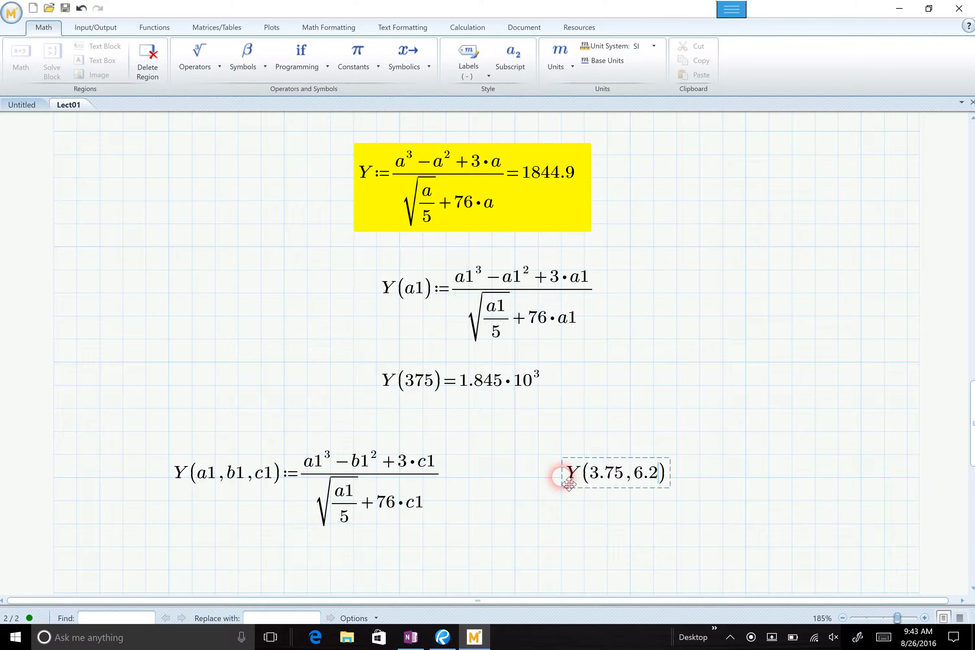
pyautogui.write('3,8')
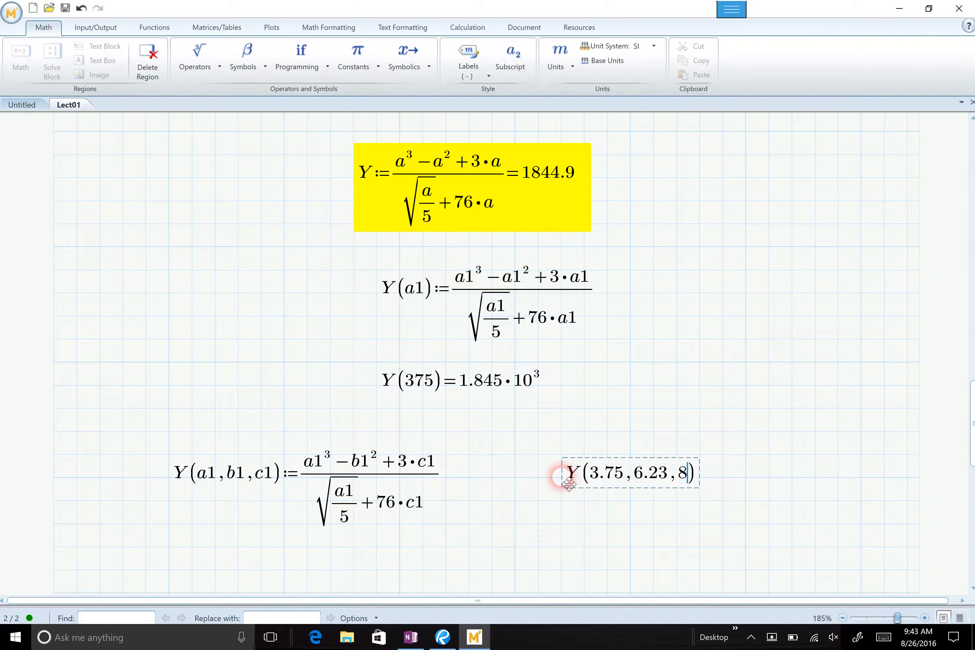
pyautogui.write('=0.062')
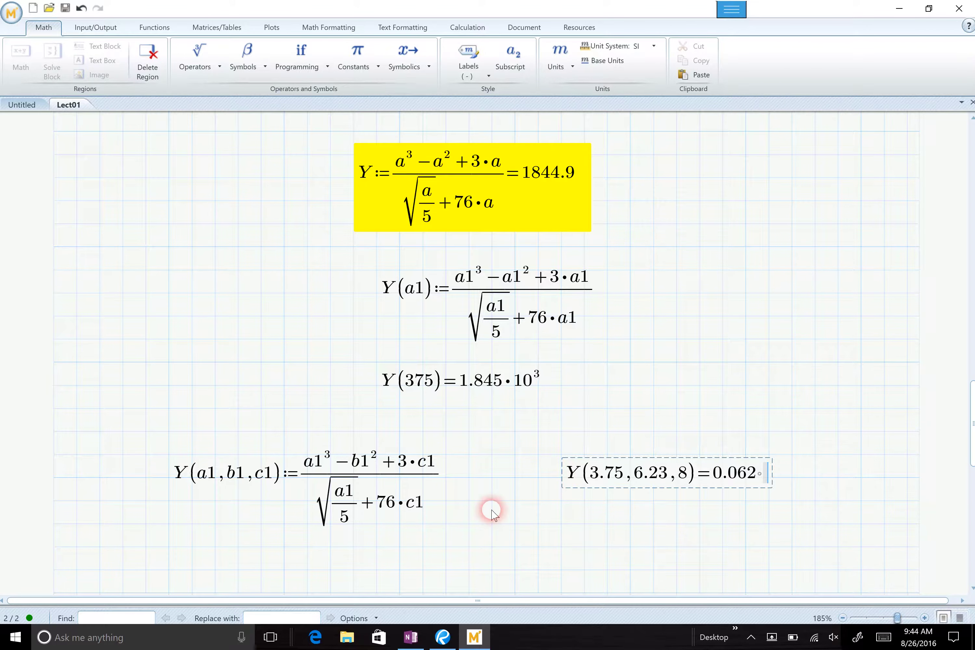
# Copy the Y(a1,b1,c1) definition and paste it in the blank area below the original
pyautogui.moveTo(490, 503); pyautogui.dragTo(296, 448)
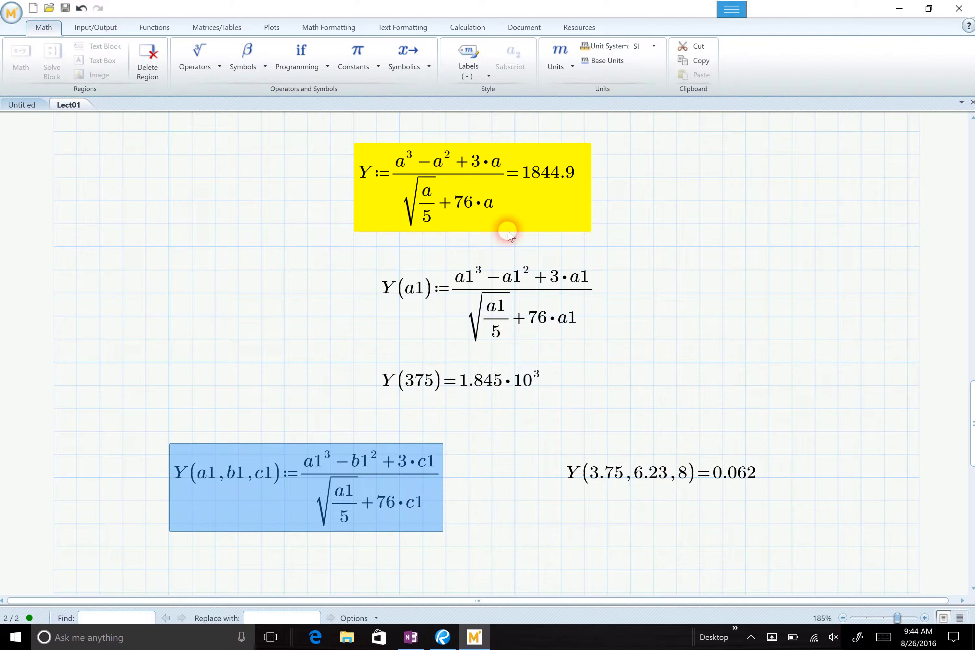
pyautogui.click(706, 61)
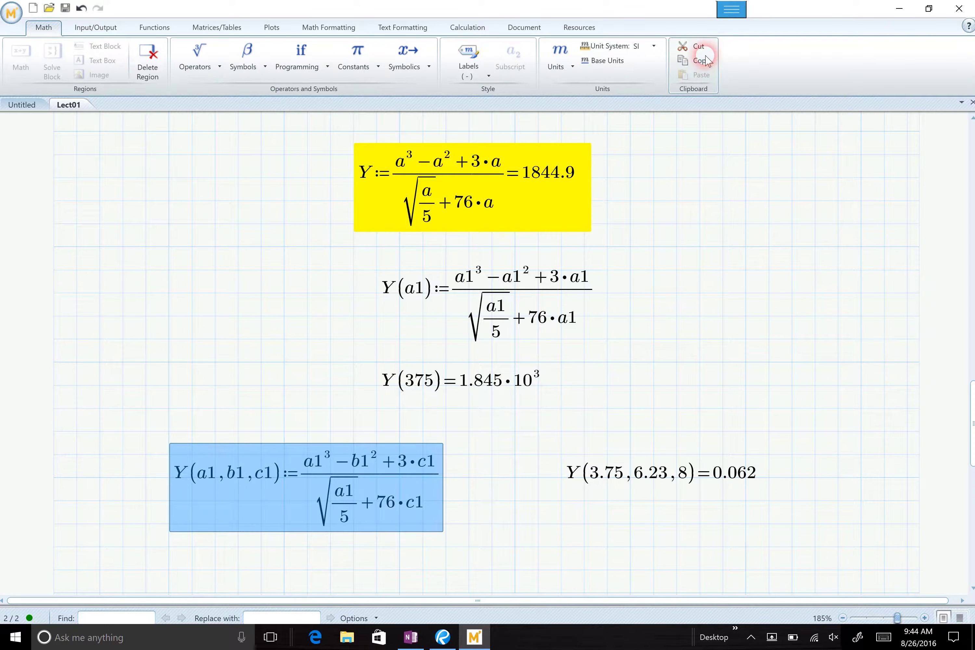
pyautogui.click(972, 590)
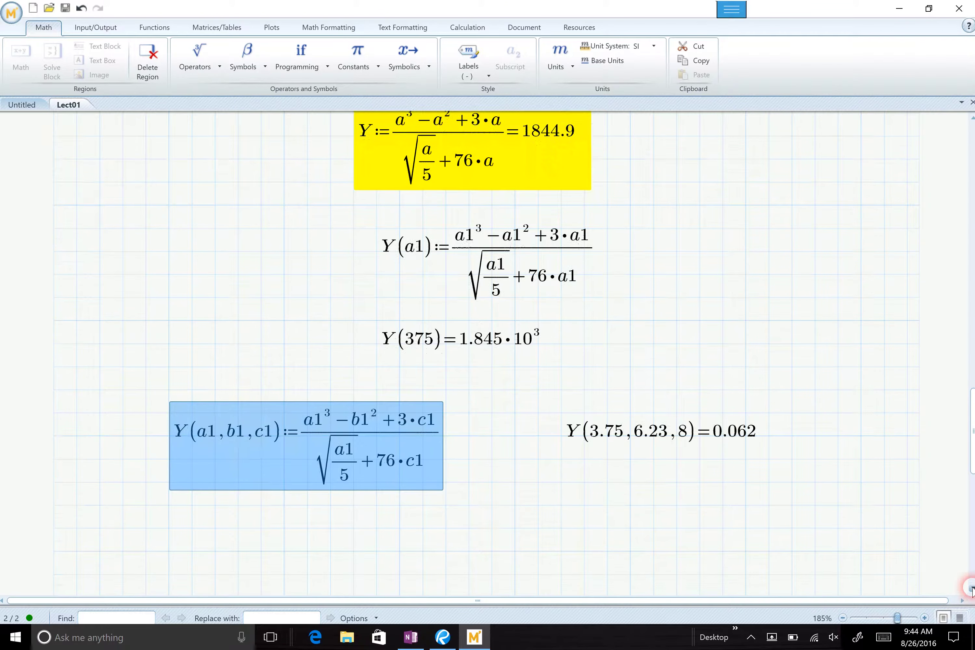
pyautogui.click(972, 589)
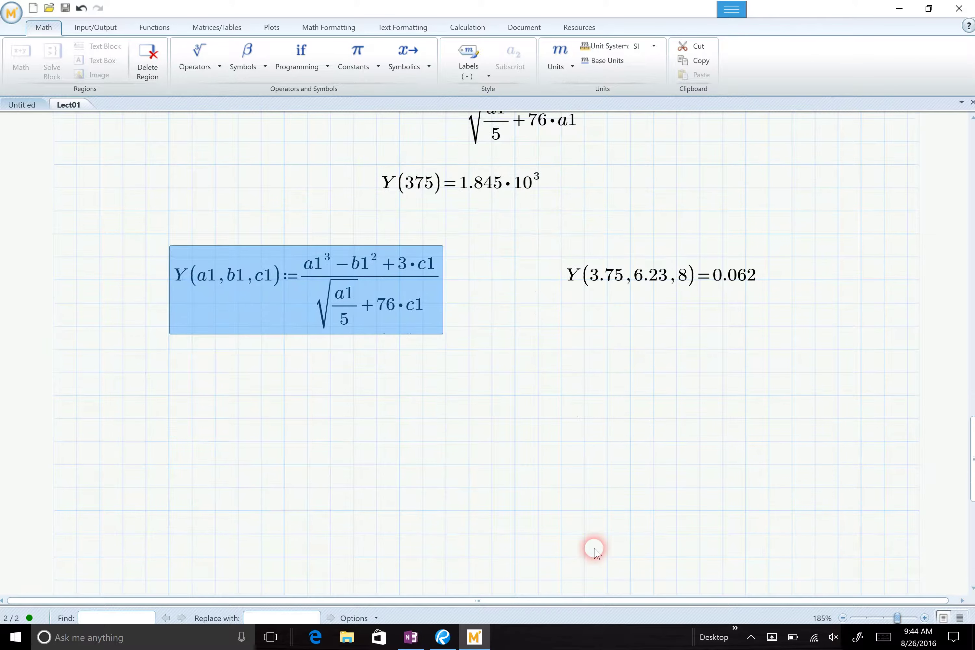
pyautogui.click(166, 445)
pyautogui.click(701, 75)
# Delete the whole fraction from the pasted Y(a1,b1,c1) definition, leaving an empty placeholder after the definition sign
pyautogui.click(305, 421)
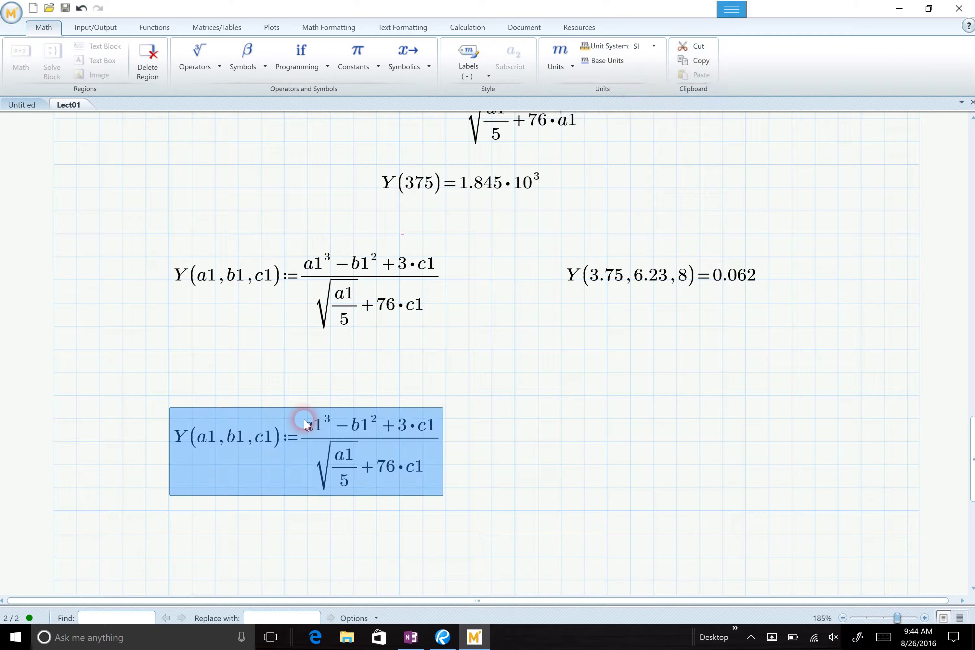
pyautogui.click(306, 430)
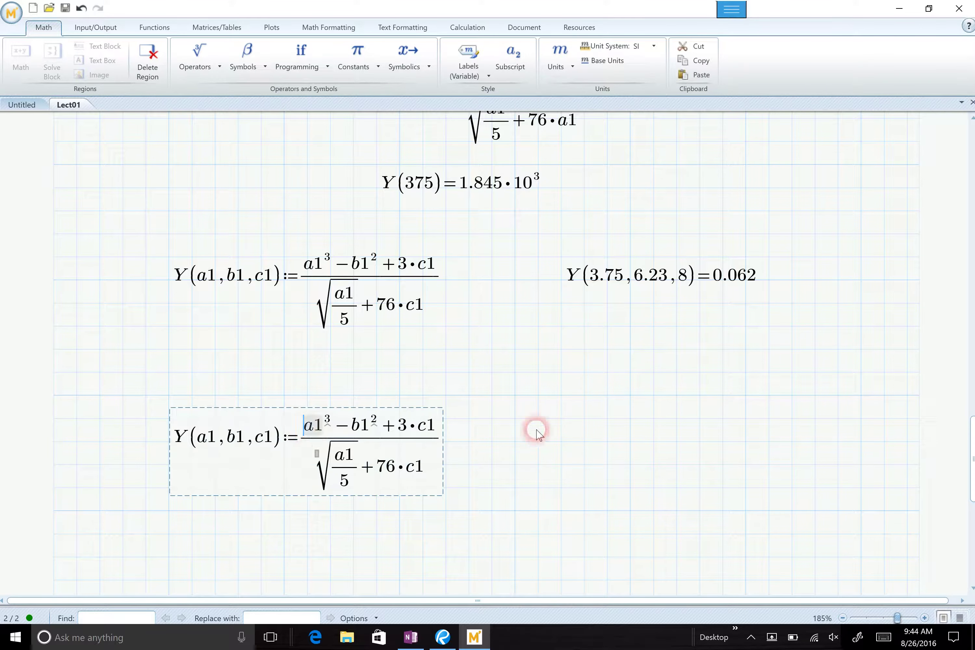
pyautogui.press('space')
pyautogui.press('space')
pyautogui.press('space')
pyautogui.press('space')
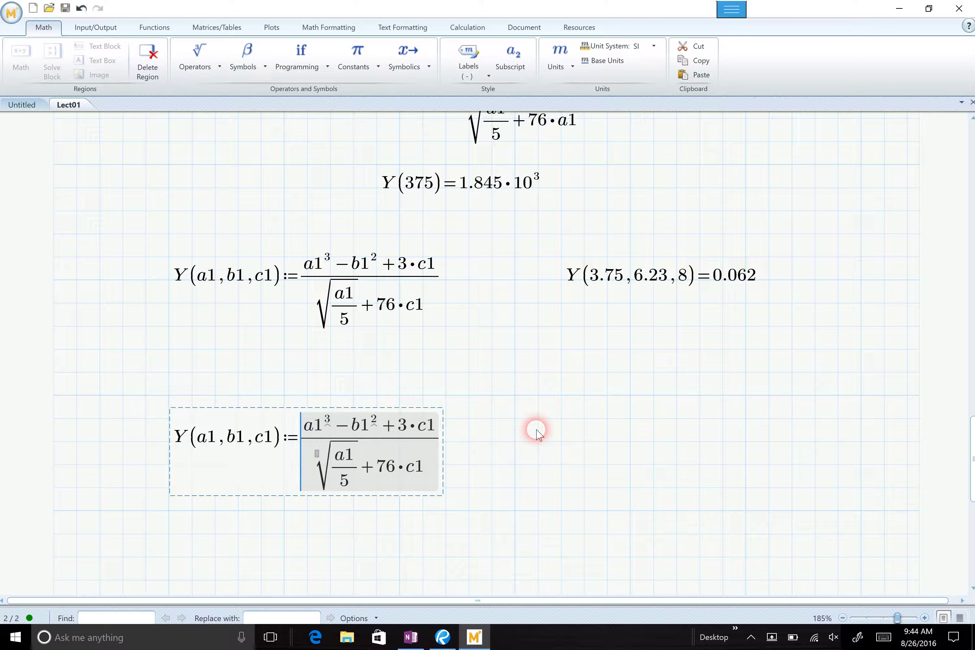
pyautogui.press('Delete')
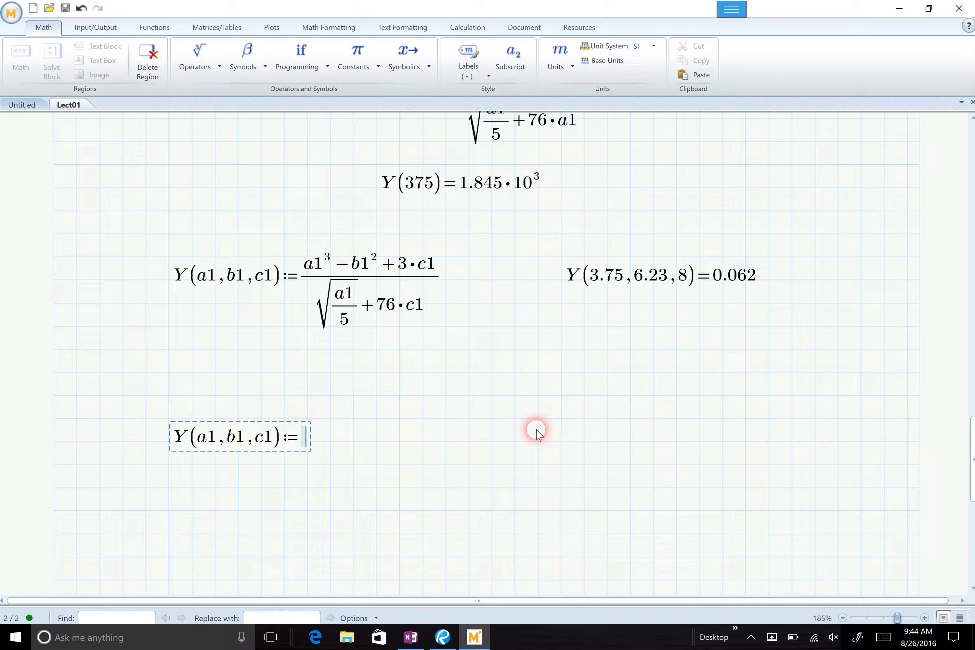
# Undo the deletion of the fraction in the copied Y(a1,b1,c1) region and replace its definition sign with the bold comparison equals operator
pyautogui.click(82, 9)
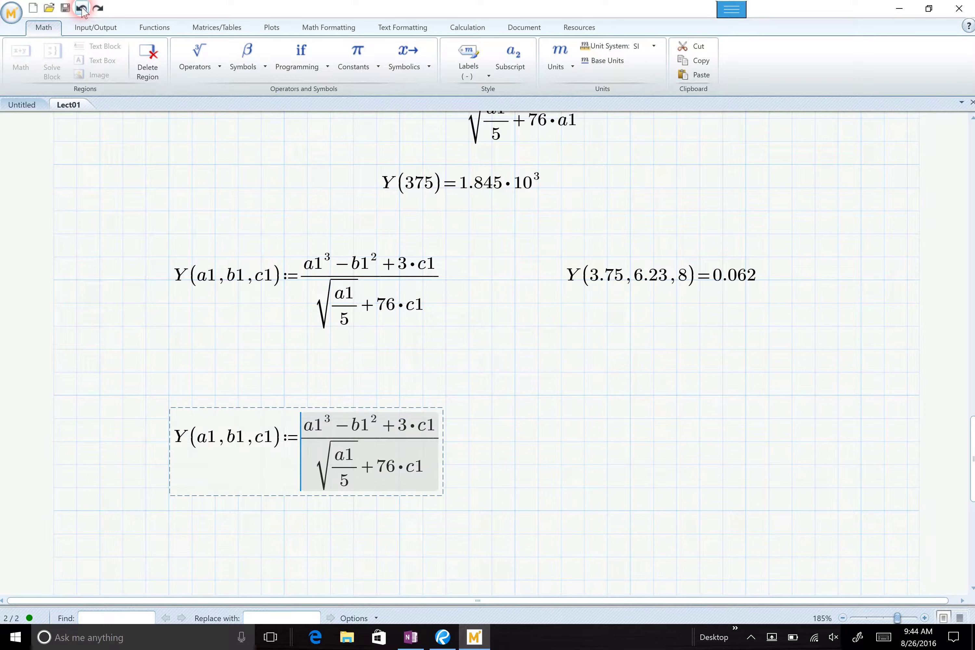
pyautogui.click(81, 8)
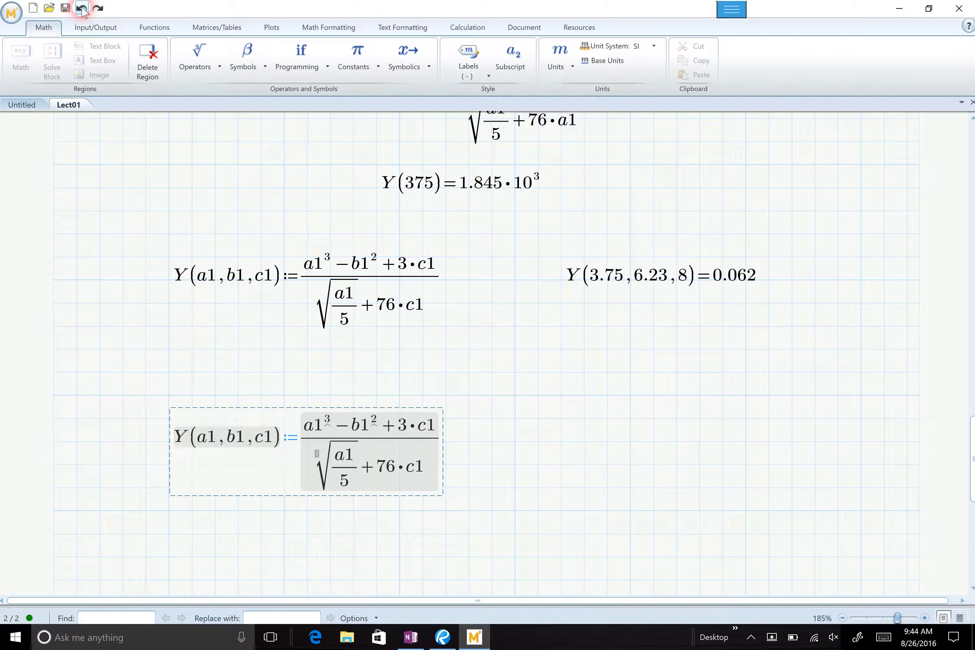
pyautogui.click(82, 9)
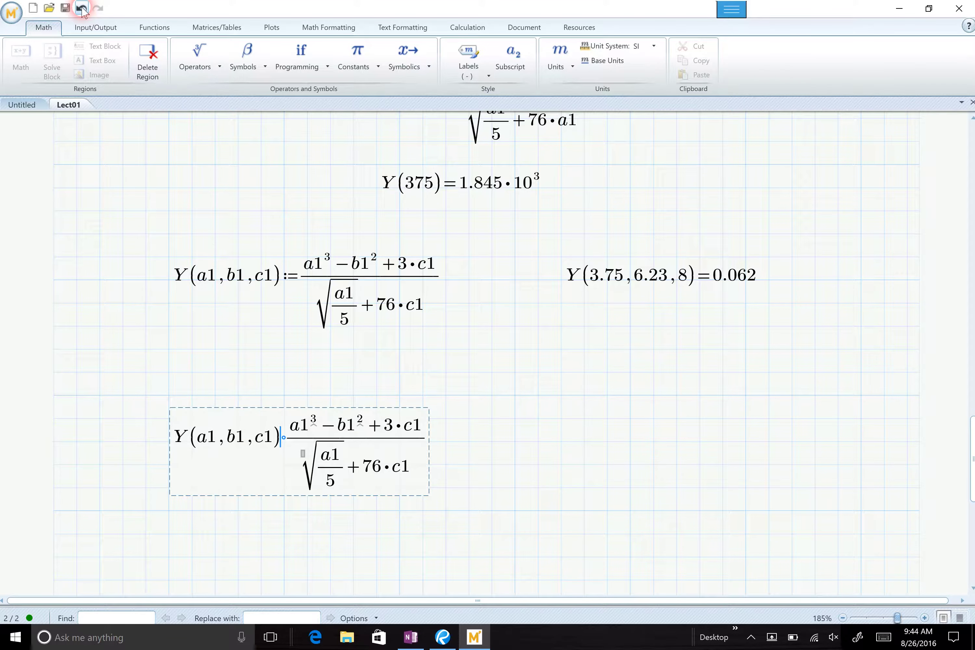
pyautogui.hotkey('ctrl', '=')
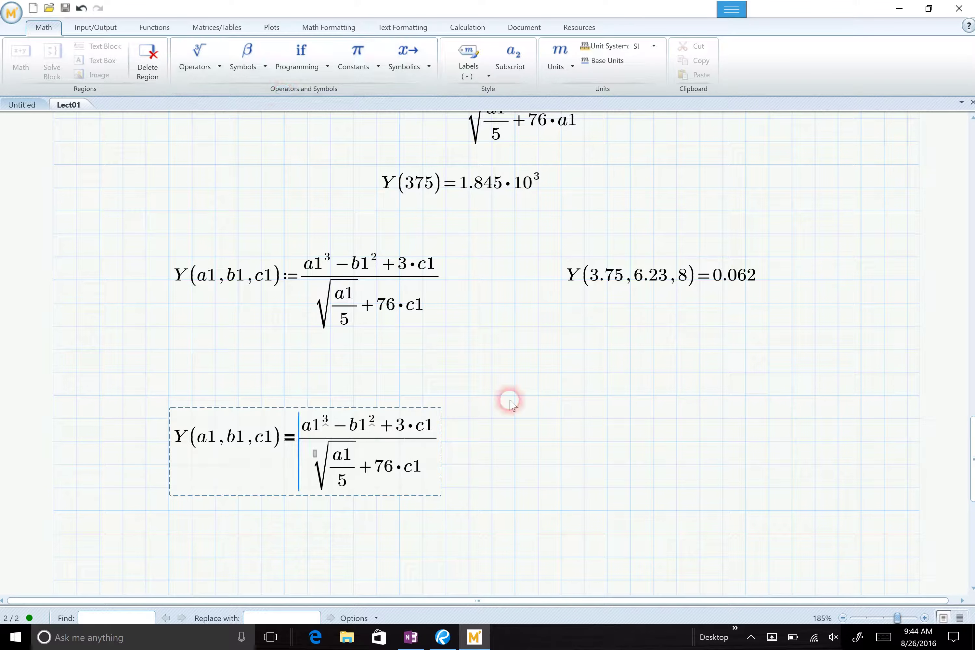
pyautogui.click(506, 462)
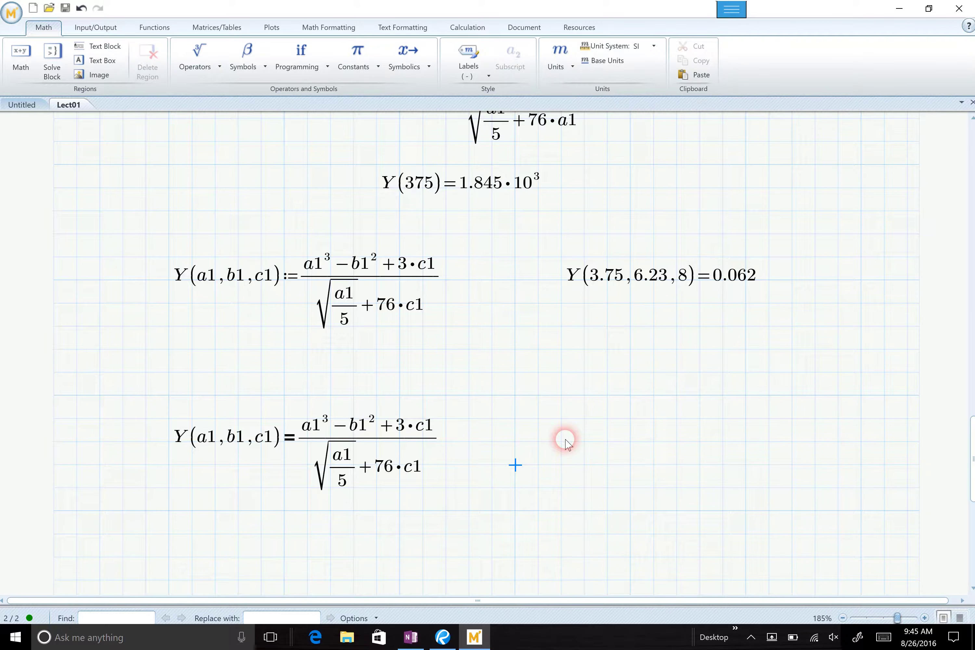
pyautogui.click(561, 442)
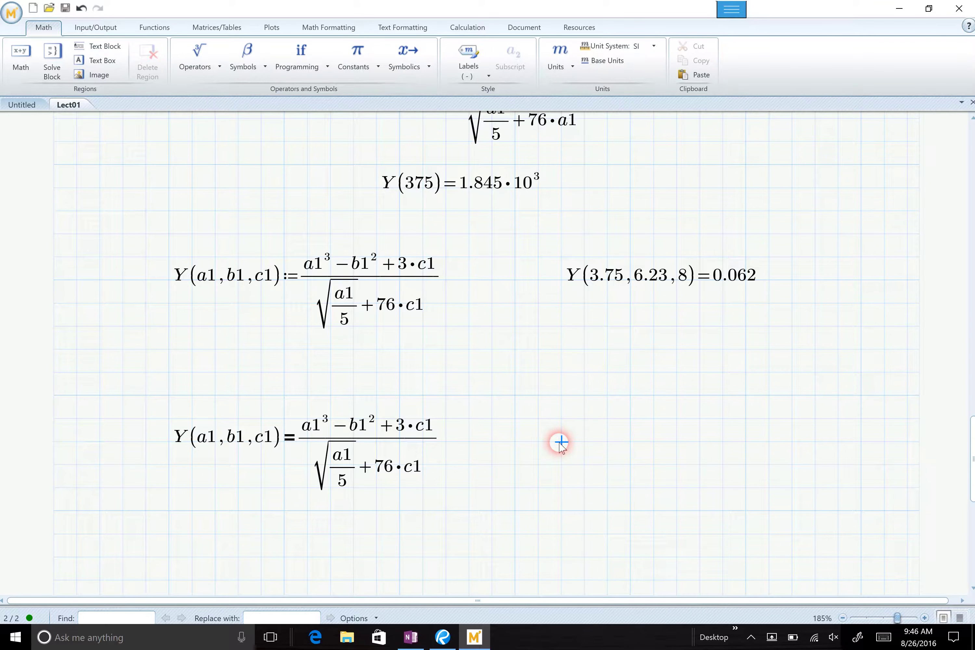
pyautogui.write('G')
pyautogui.click(566, 449)
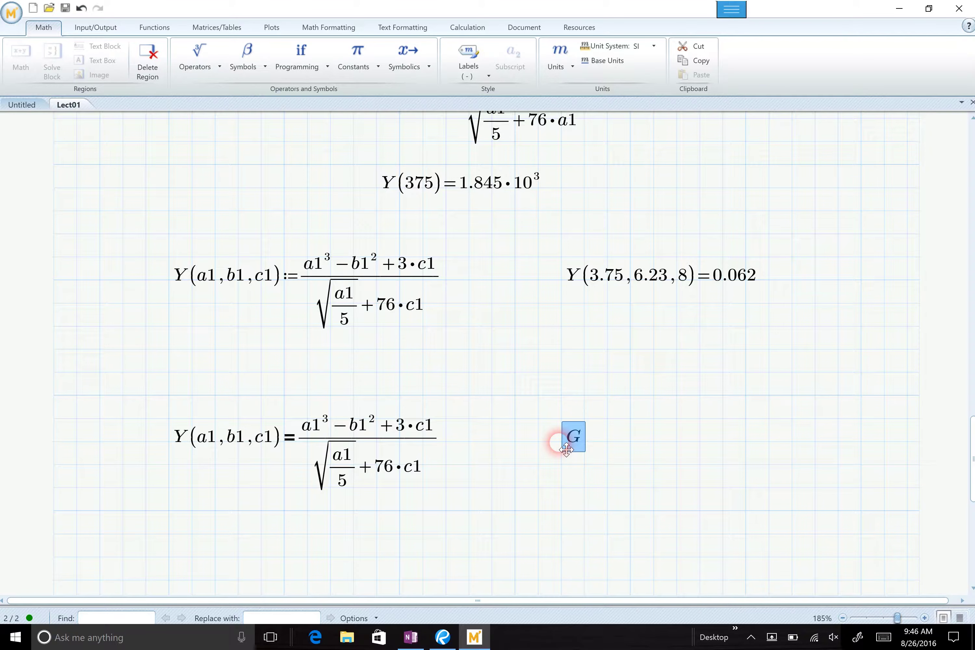
pyautogui.click(583, 444)
pyautogui.write('(')
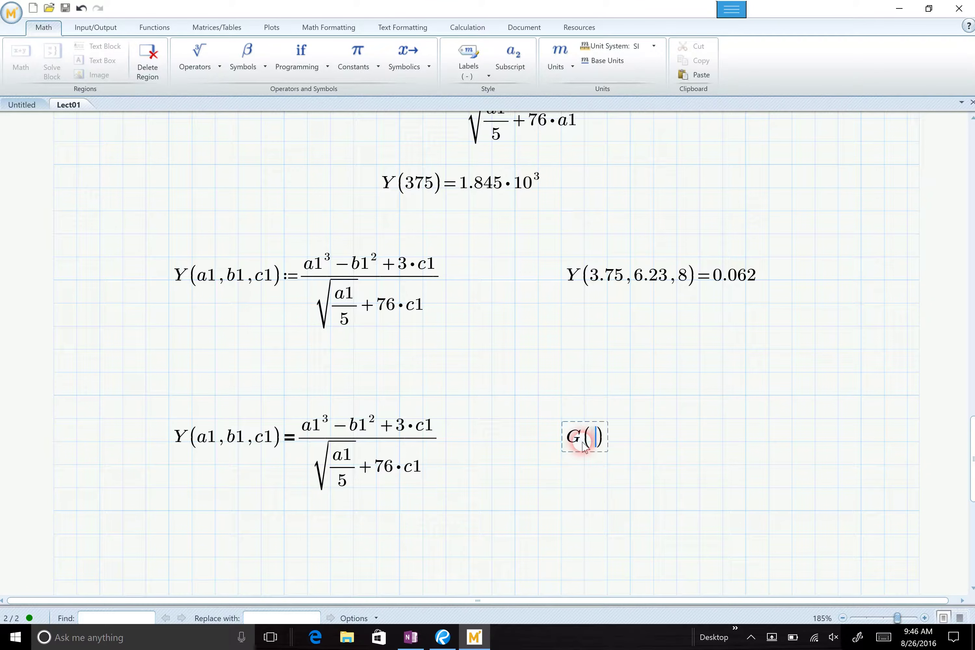
pyautogui.write('a1')
pyautogui.click(583, 445)
pyautogui.press('BackSpace')
pyautogui.hotkey('ctrl', '\\')
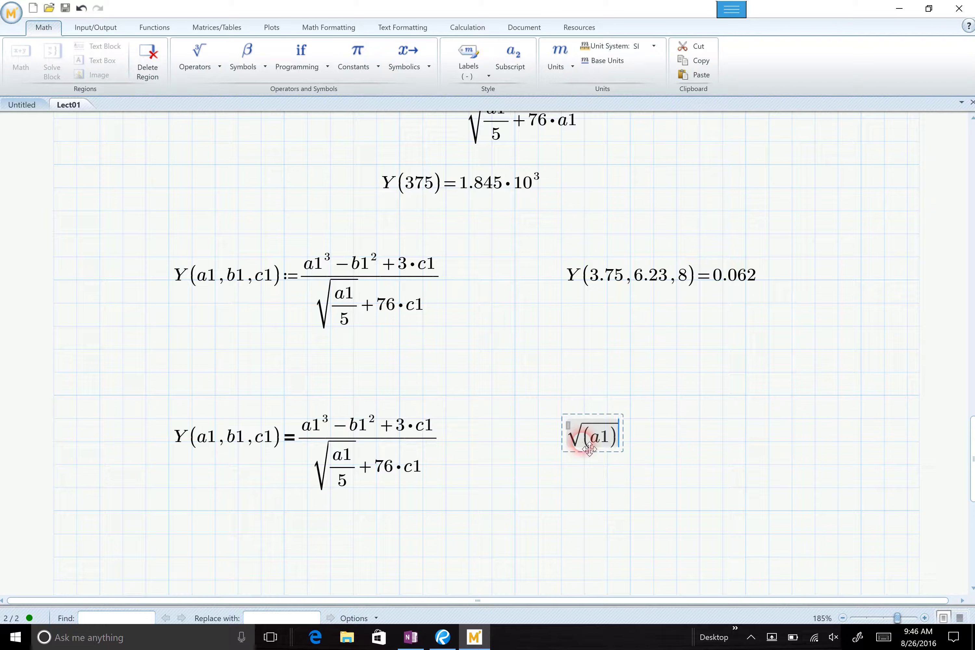
pyautogui.press('BackSpace')
# Start a function definition G(d1,f1):= in the blank area beside the bold-equals Y(a1,b1,c1) expression
pyautogui.write('G(')
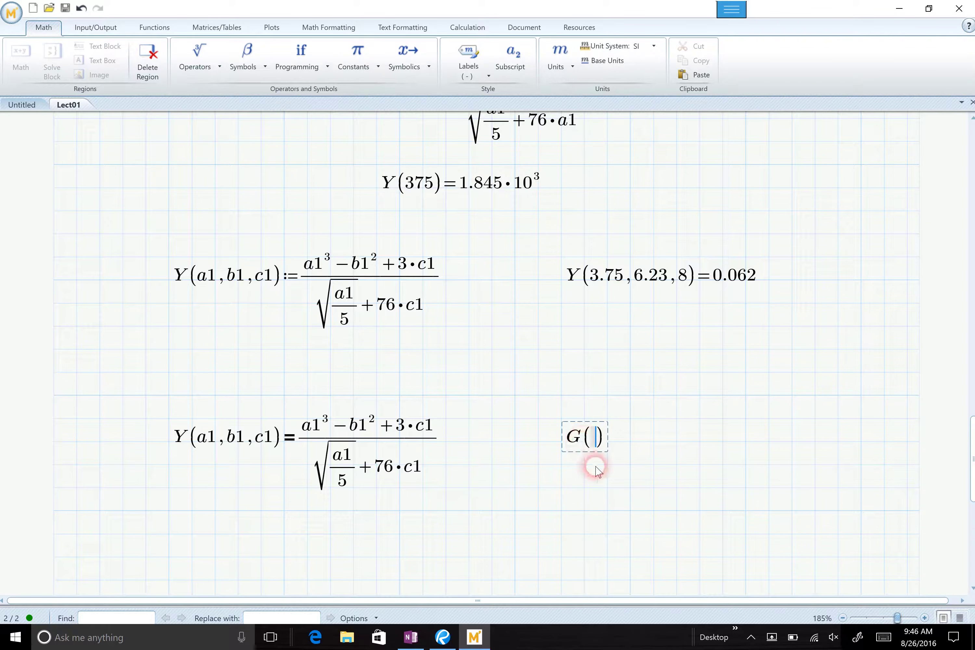
pyautogui.write('d')
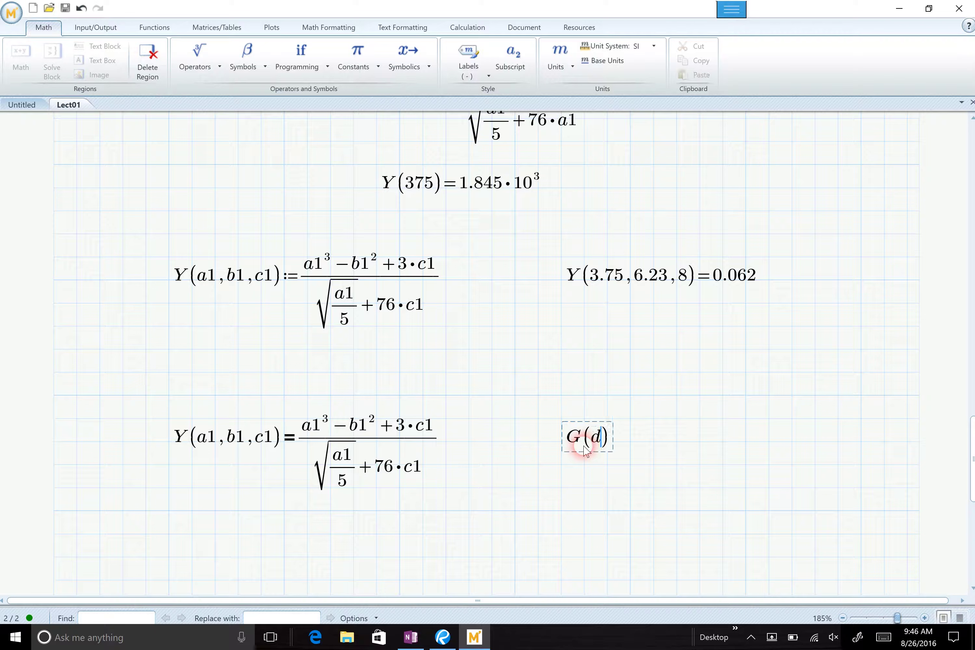
pyautogui.write('1,f1):=')
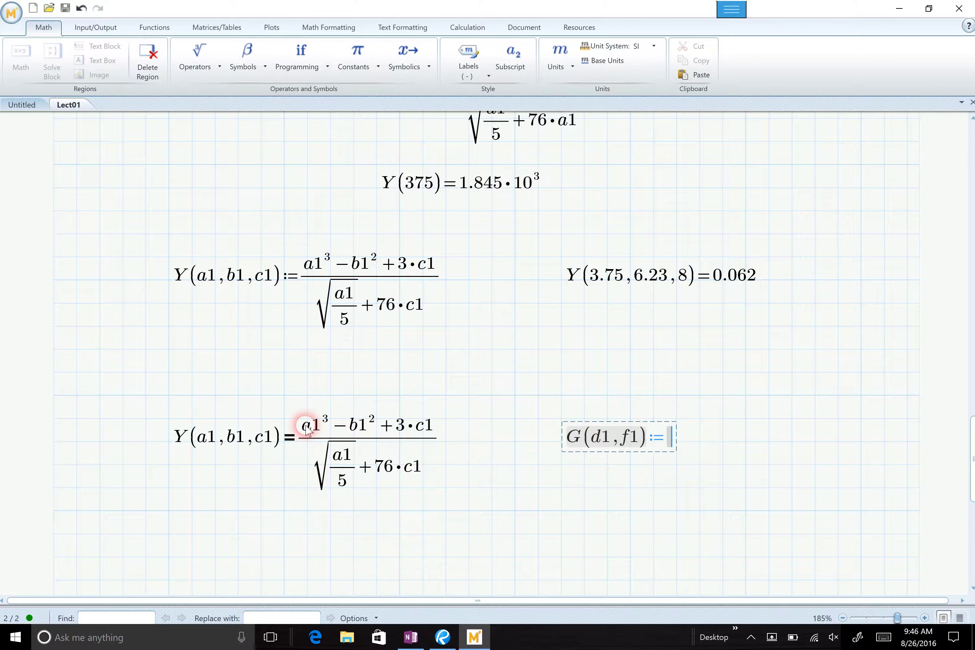
# Copy the numerator of the bold-equals Y(a1,b1,c1) expression and paste it into the empty right-hand side of G(d1,f1)
pyautogui.moveTo(307, 427); pyautogui.dragTo(424, 428)
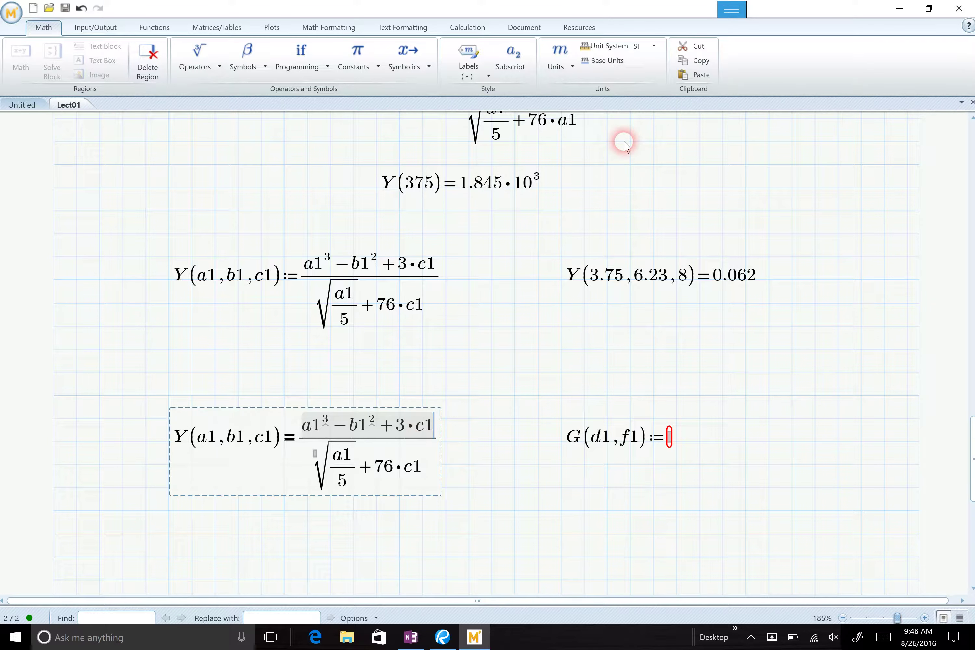
pyautogui.click(701, 61)
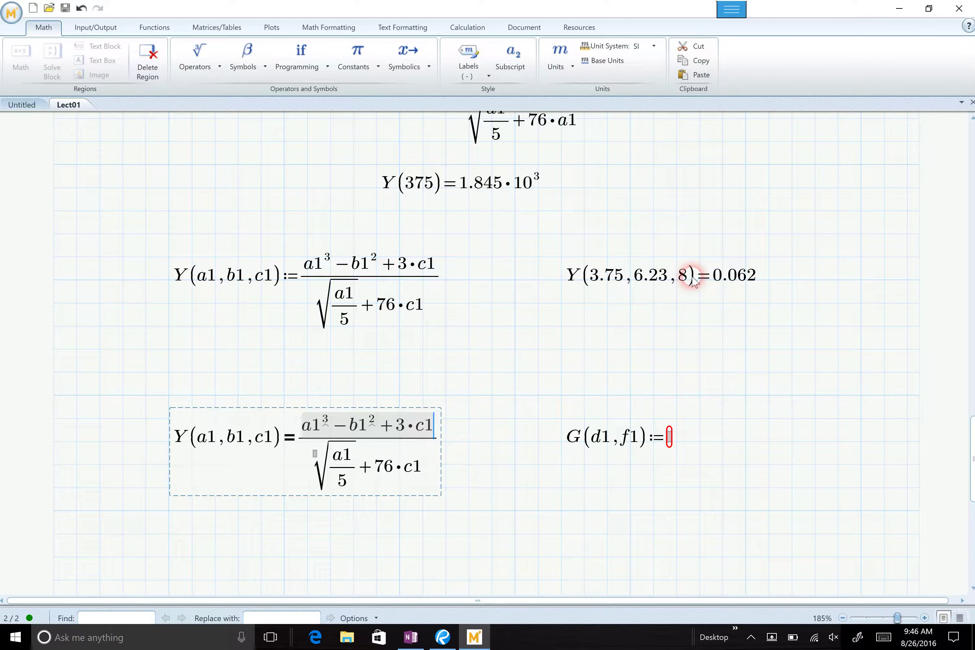
pyautogui.click(669, 436)
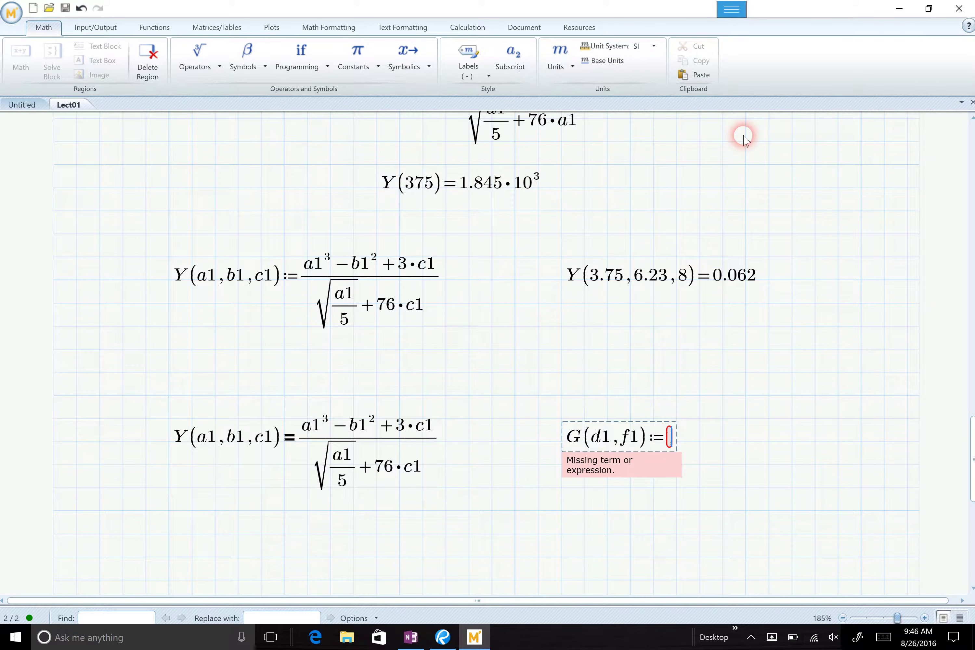
pyautogui.click(700, 73)
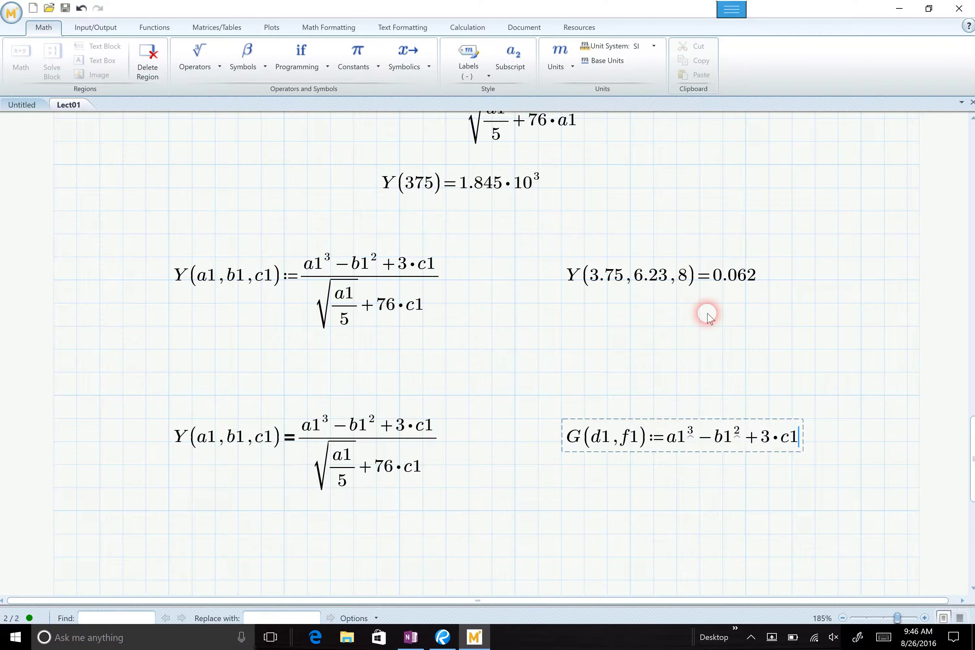
# In the pasted G(d1,f1) expression, replace a1 with d1, b1 with f1 and c1 with d1
pyautogui.click(678, 445)
pyautogui.press('BackSpace')
pyautogui.write('d')
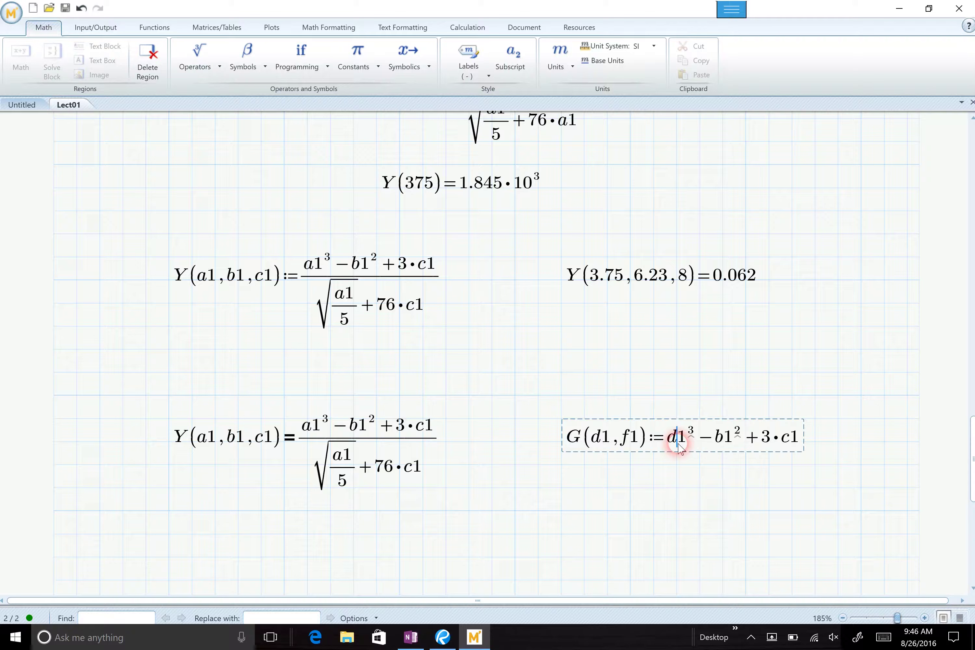
pyautogui.click(724, 445)
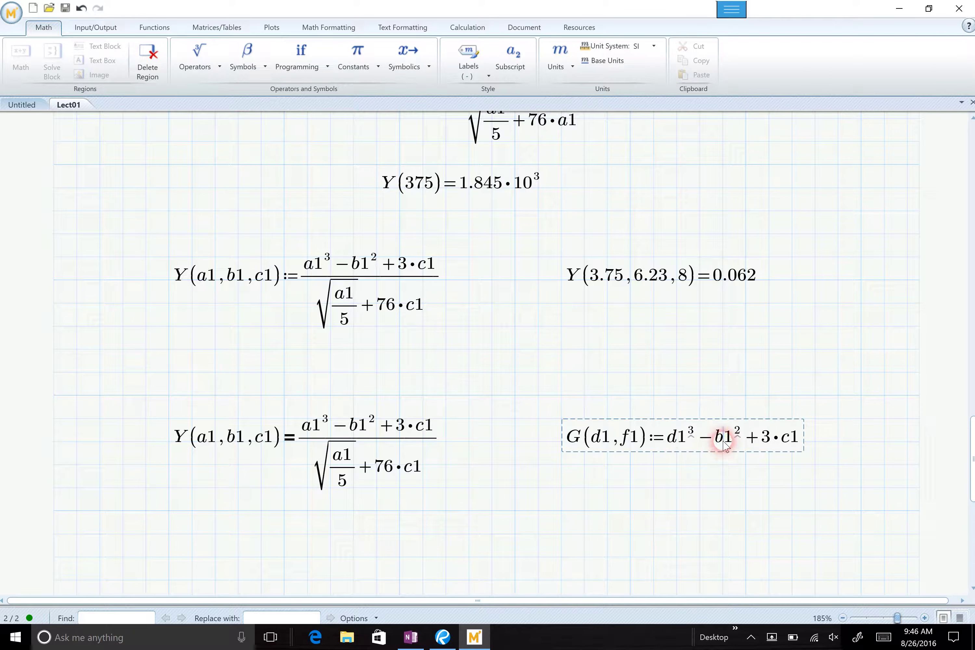
pyautogui.press('BackSpace')
pyautogui.write('f')
pyautogui.click(787, 441)
pyautogui.press('BackSpace')
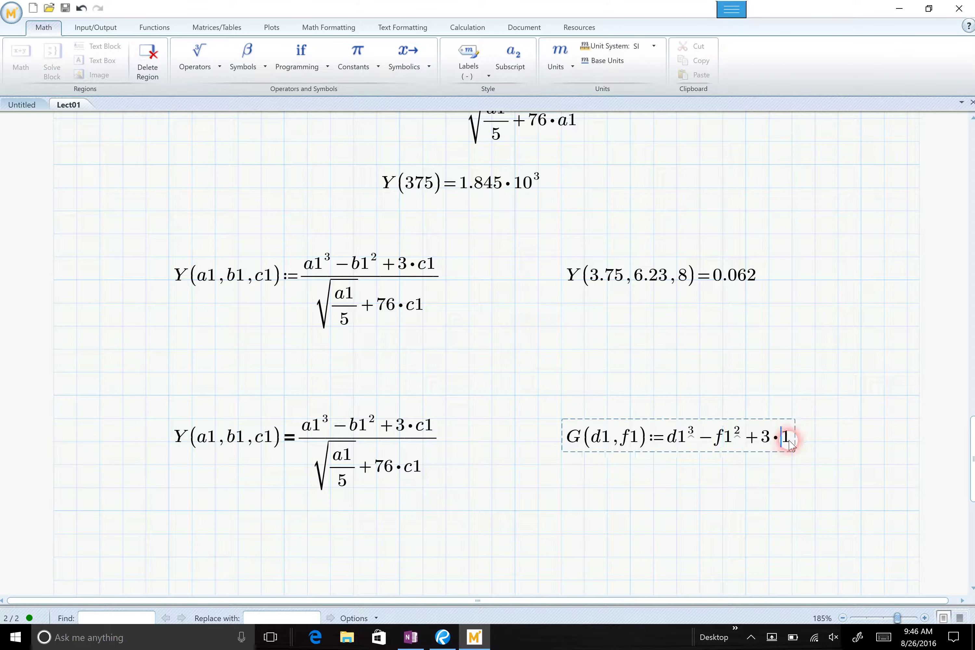
pyautogui.write('d')
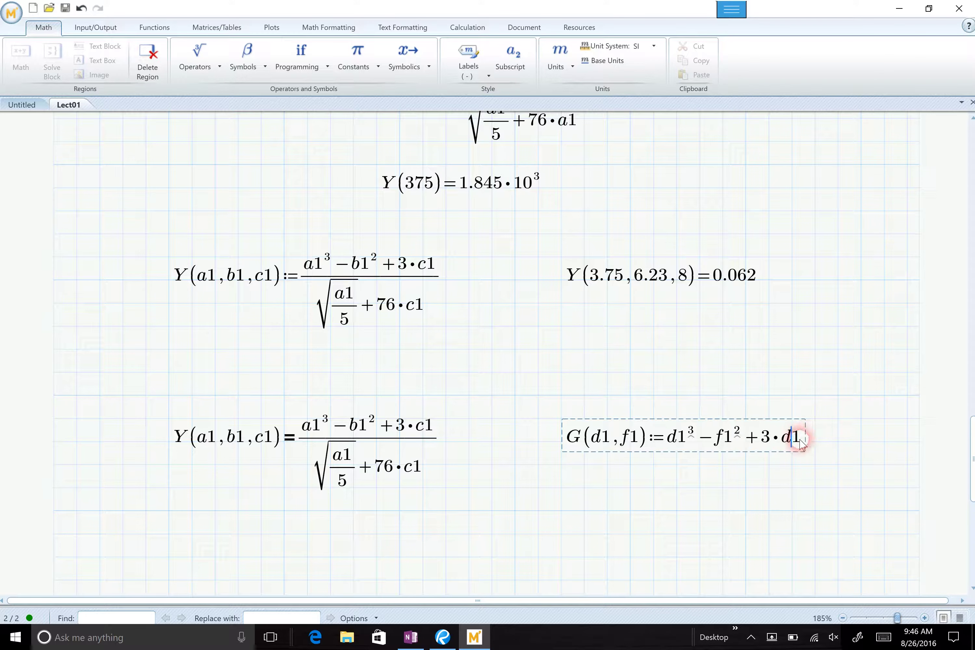
# Divide the entire right-hand side of G(d1,f1) by 3*d1^2
pyautogui.click(800, 439)
pyautogui.press('space')
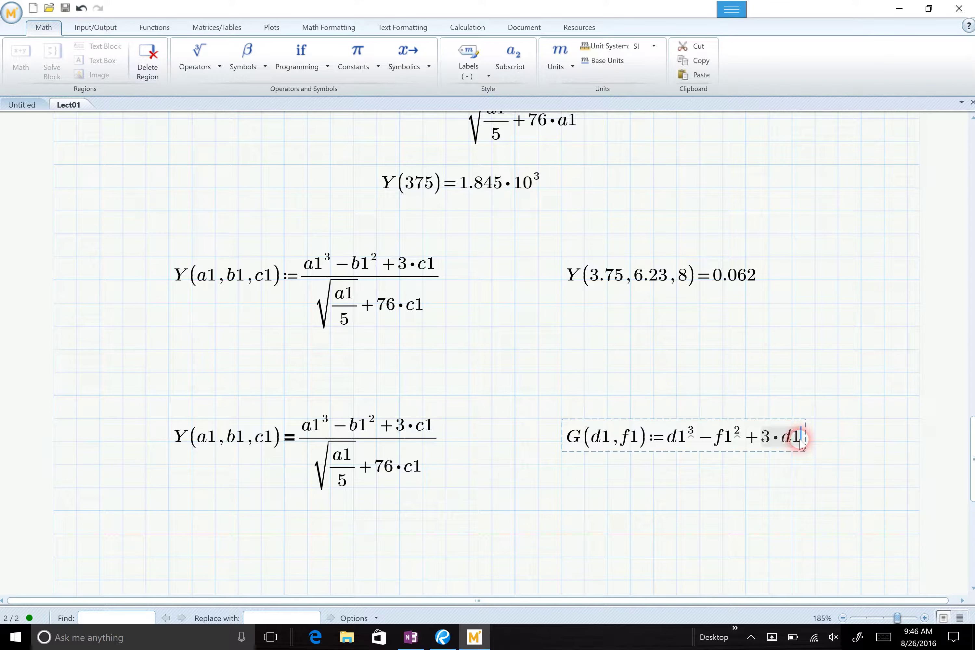
pyautogui.press('space')
pyautogui.press('space')
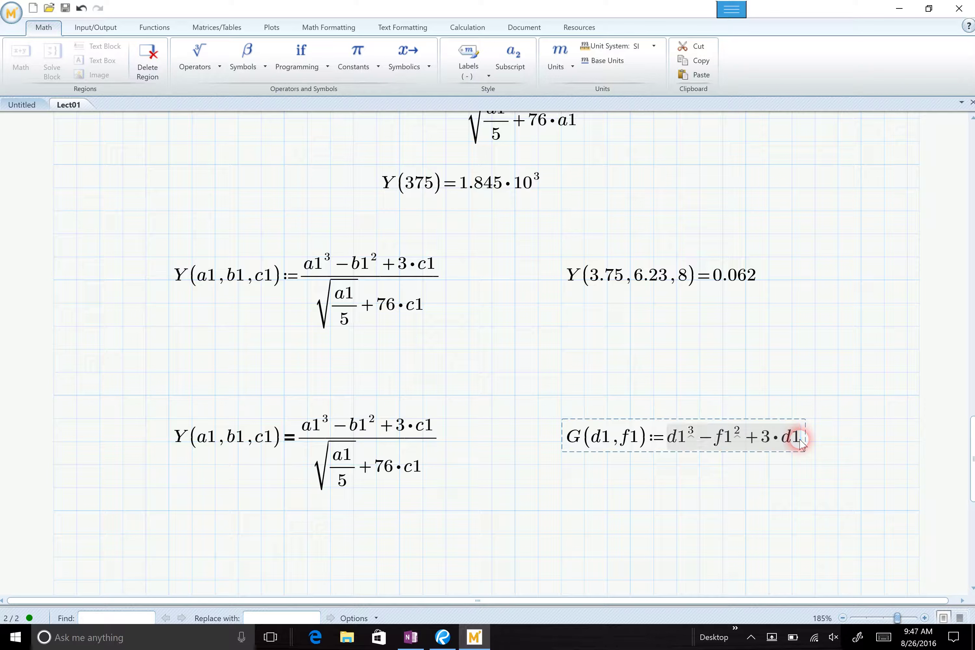
pyautogui.write('/')
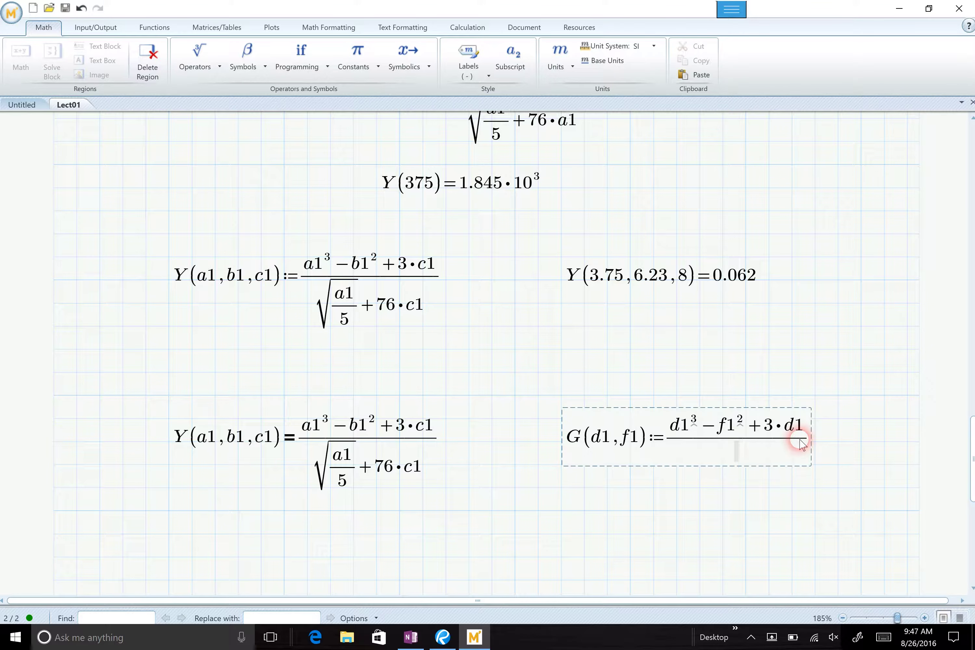
pyautogui.write('(3*d')
pyautogui.write('1^')
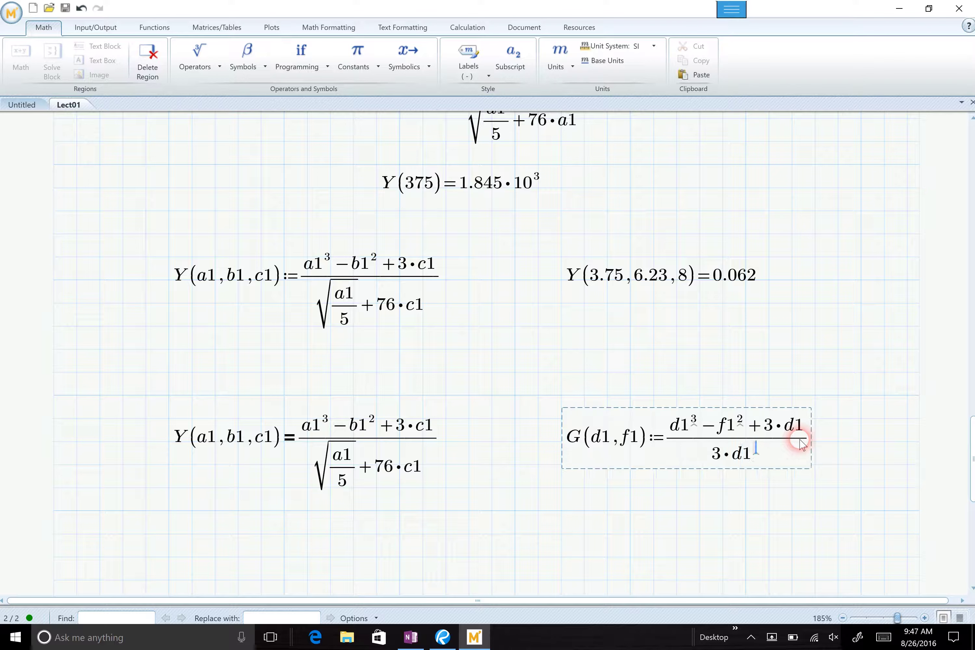
pyautogui.write('2')
pyautogui.click(710, 521)
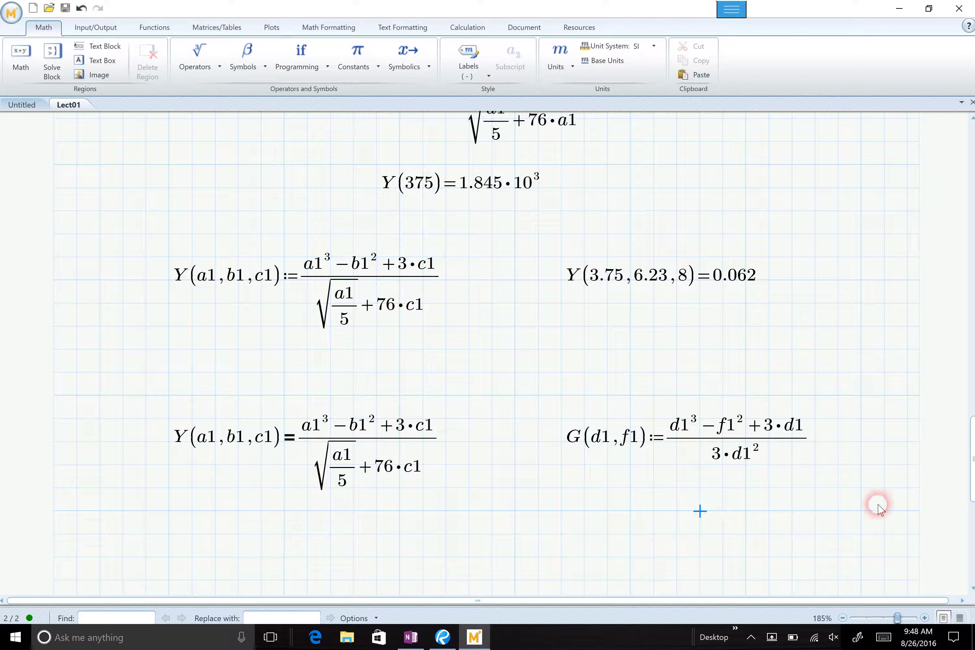
# Turn the 1 in both arguments of the G(d1,f1) definition into a literal subscript
pyautogui.click(972, 589)
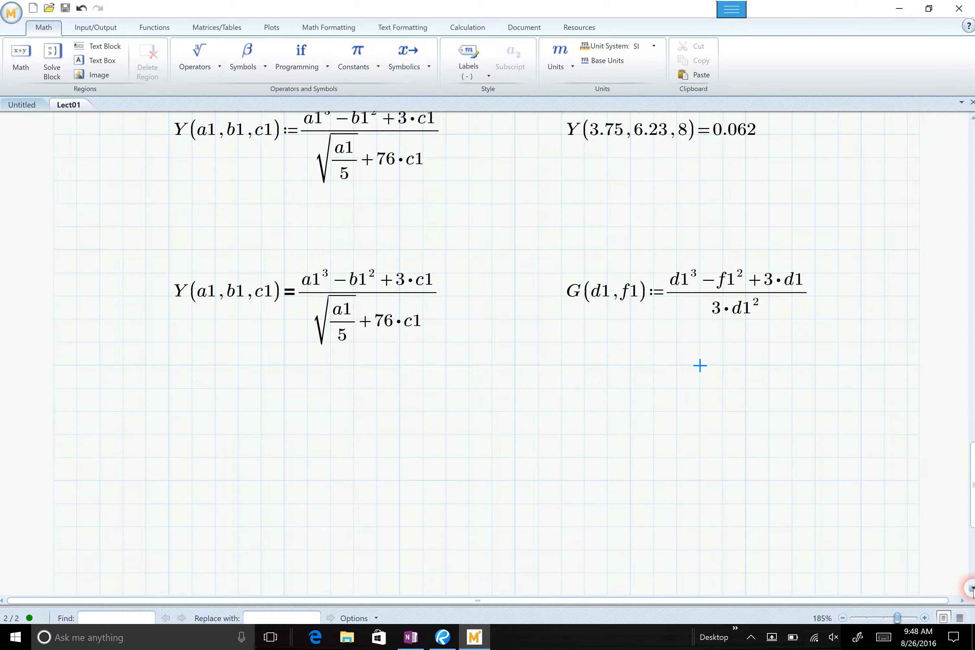
pyautogui.click(973, 589)
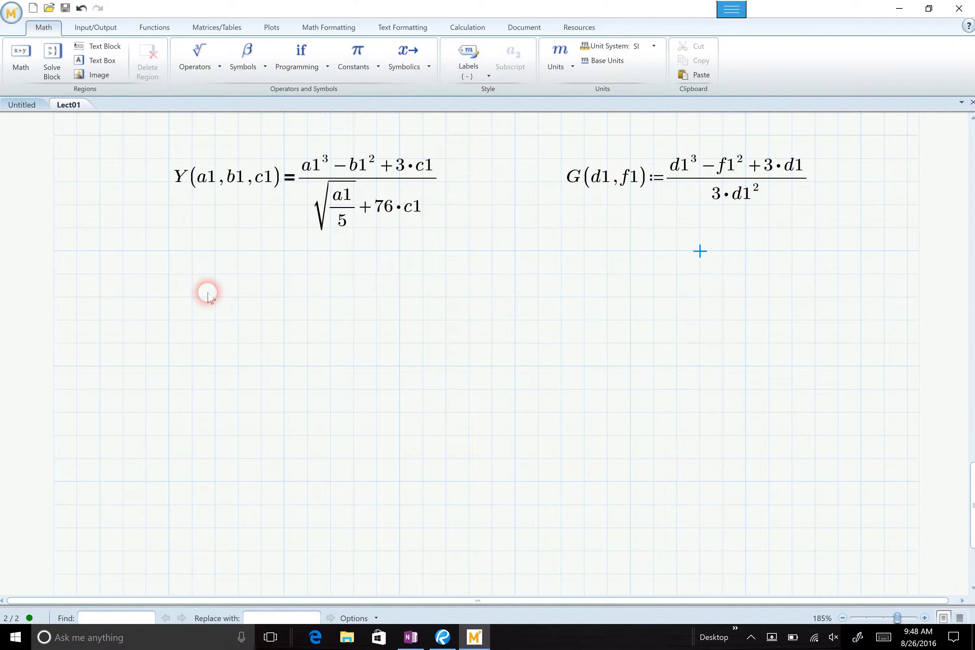
pyautogui.click(171, 301)
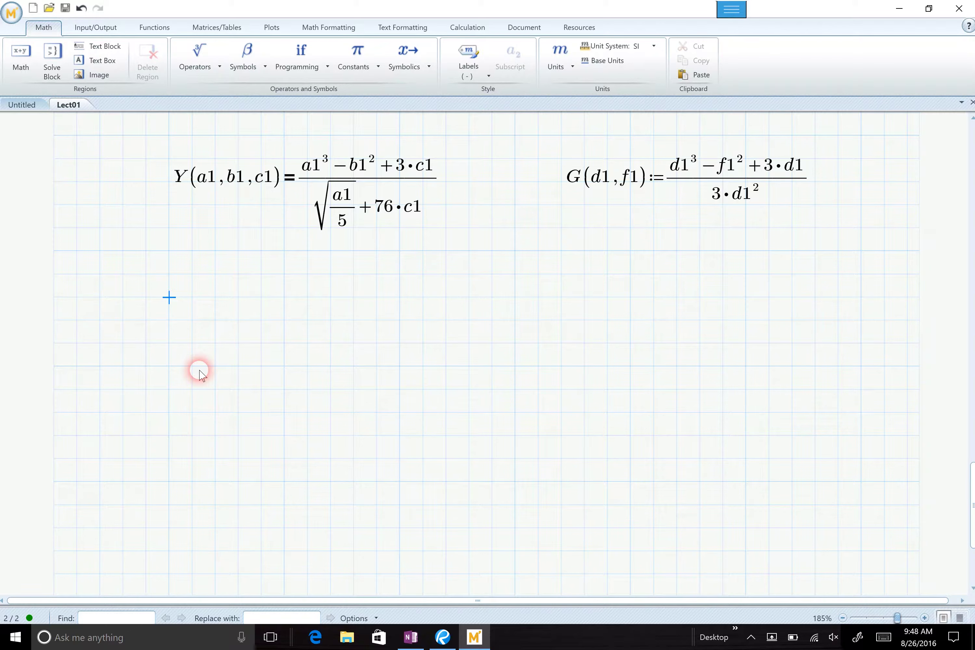
pyautogui.click(612, 183)
pyautogui.press('BackSpace')
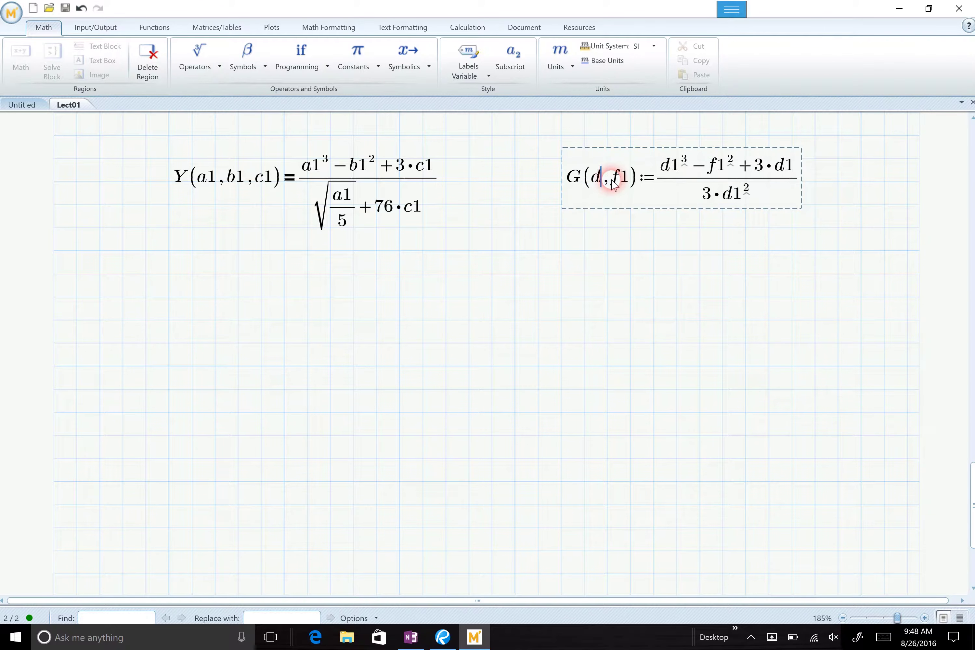
pyautogui.click(510, 66)
pyautogui.write('1')
pyautogui.click(636, 178)
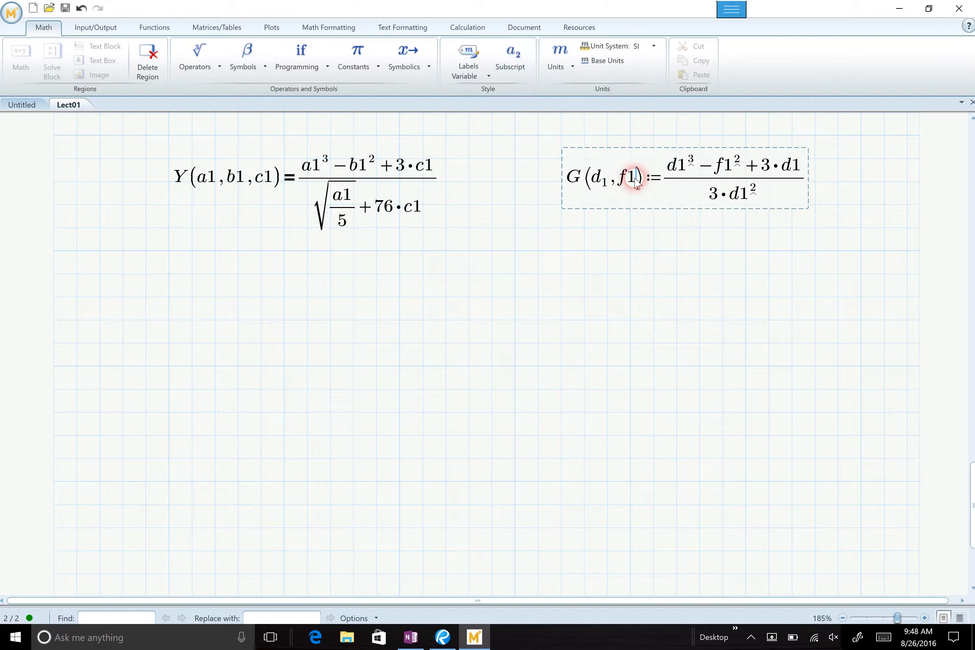
pyautogui.press('BackSpace')
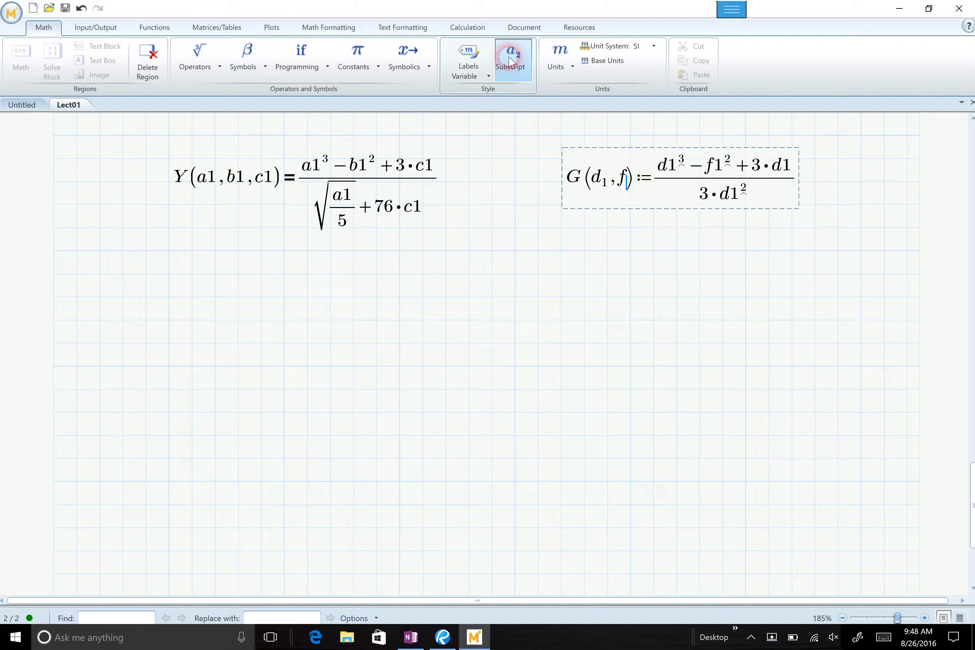
pyautogui.write('1')
# Turn the 1 of the cubed d1 term in G's numerator into a literal subscript
pyautogui.click(682, 167)
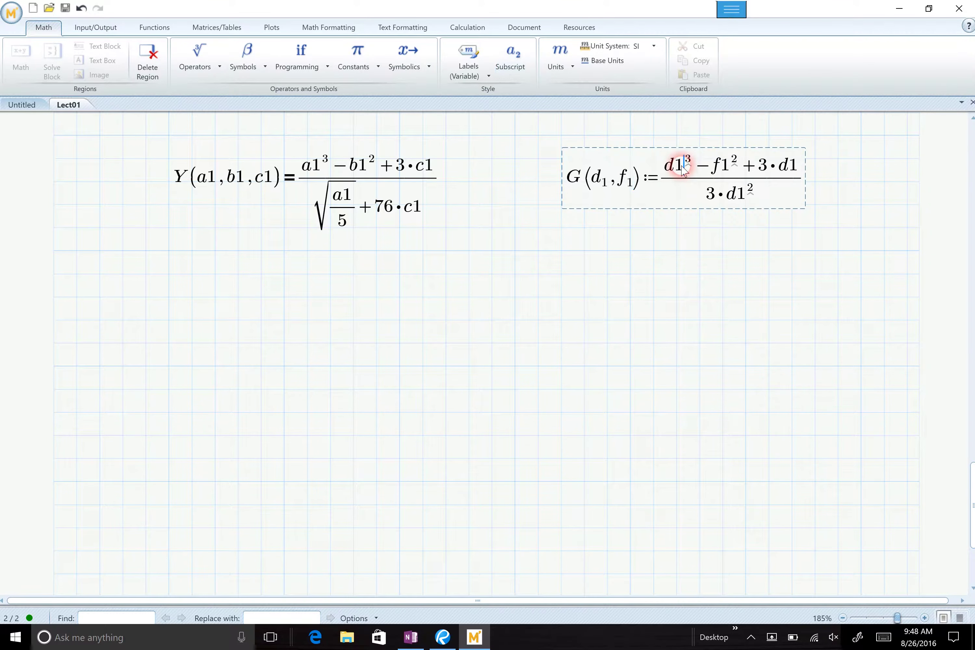
pyautogui.press('BackSpace')
pyautogui.click(520, 79)
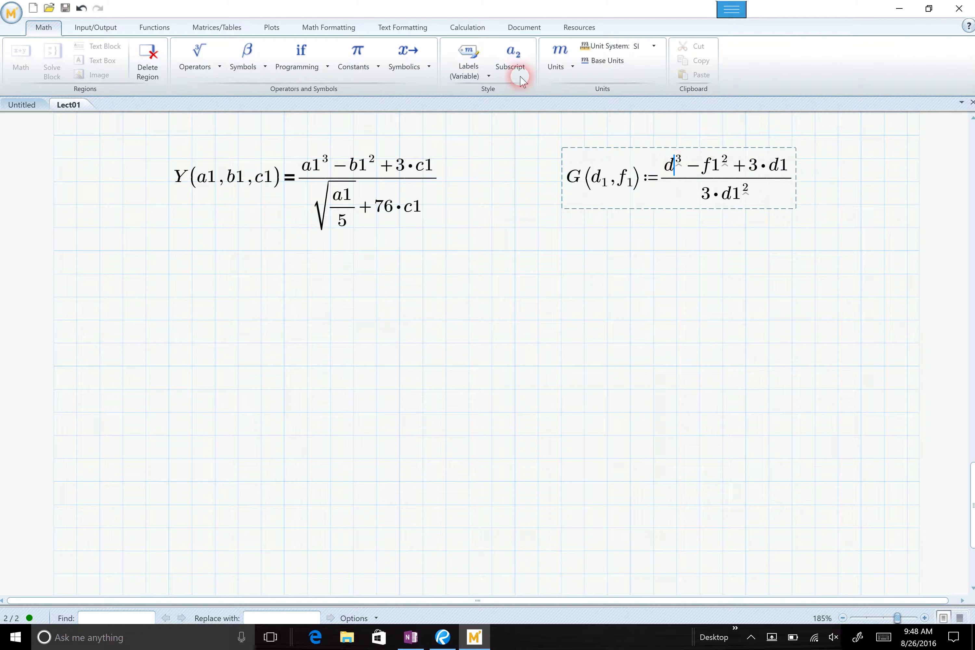
pyautogui.click(506, 63)
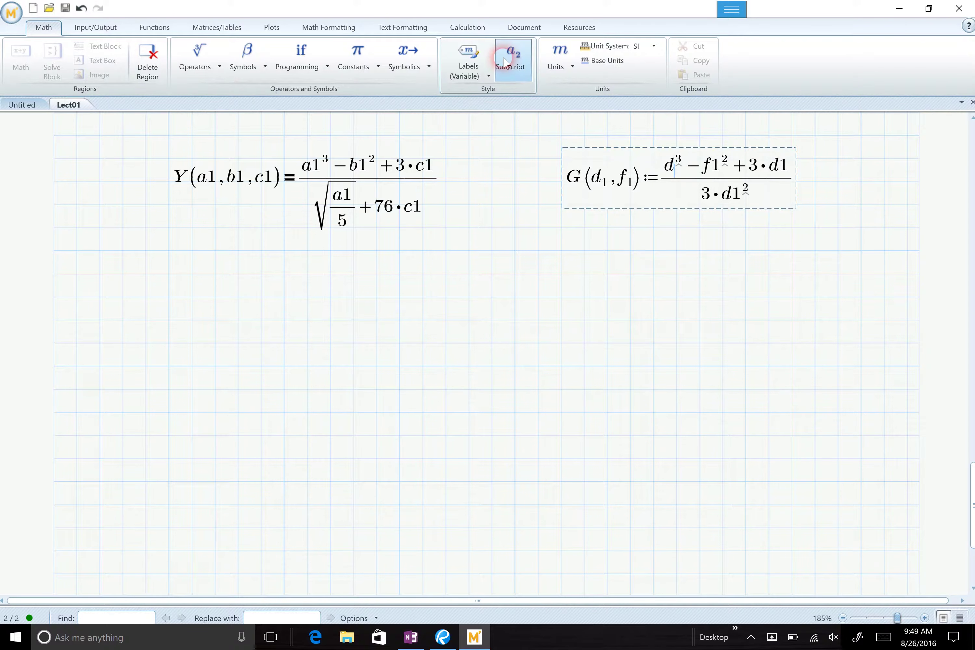
pyautogui.write('1')
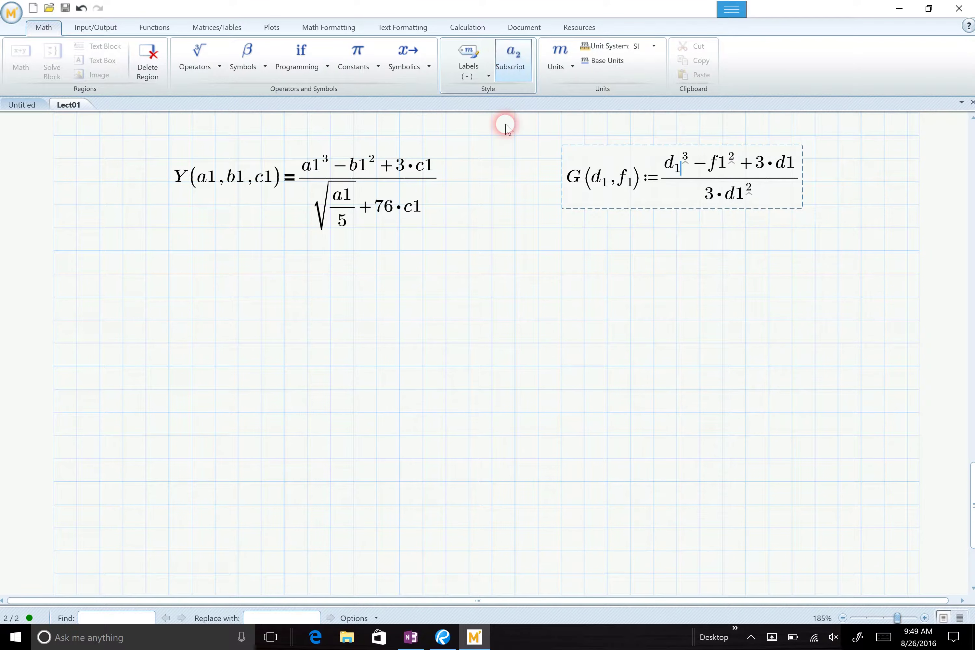
# Turn the 1 of the squared f1 term and of the 3*d1 term in G's numerator into literal subscripts
pyautogui.click(728, 172)
pyautogui.press('BackSpace')
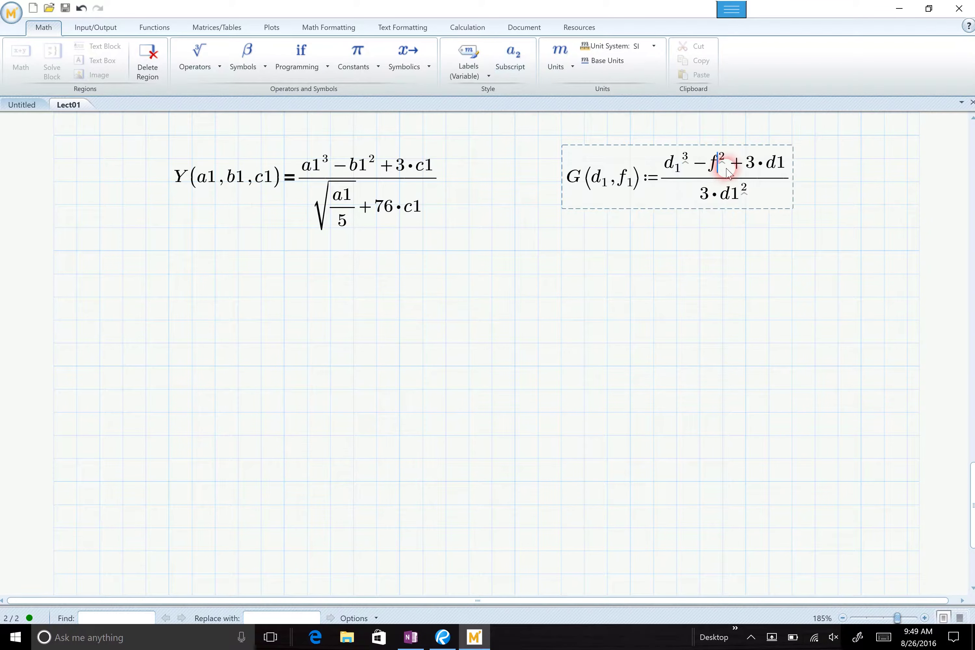
pyautogui.press('.')
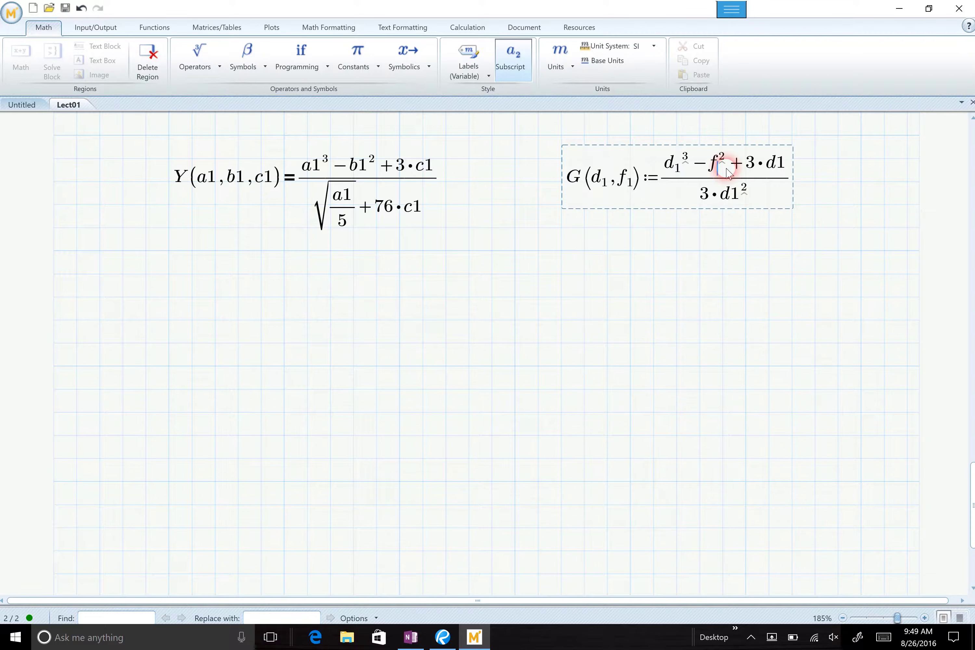
pyautogui.write('1')
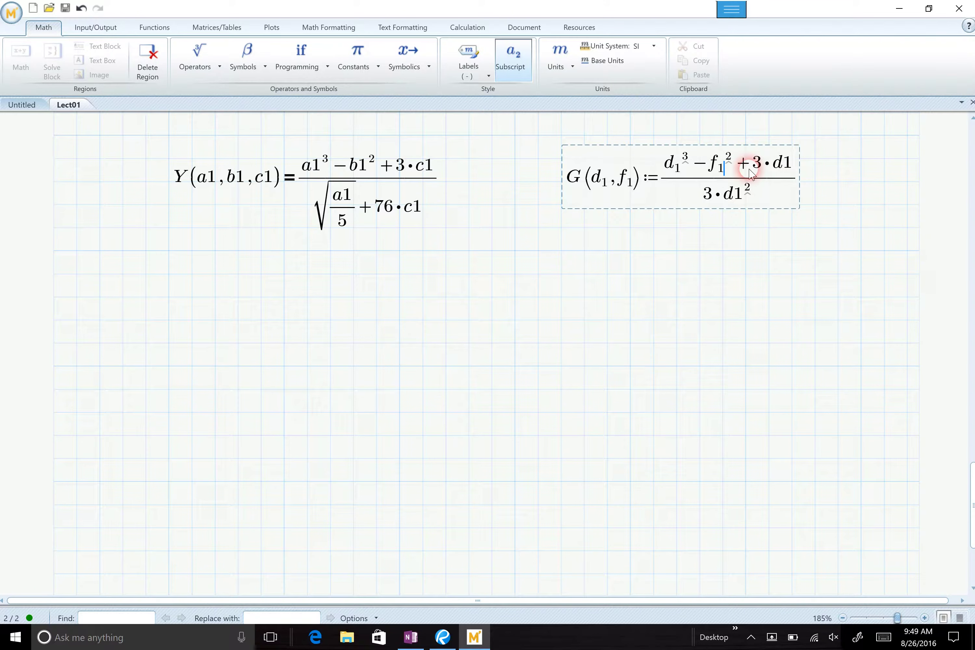
pyautogui.click(790, 164)
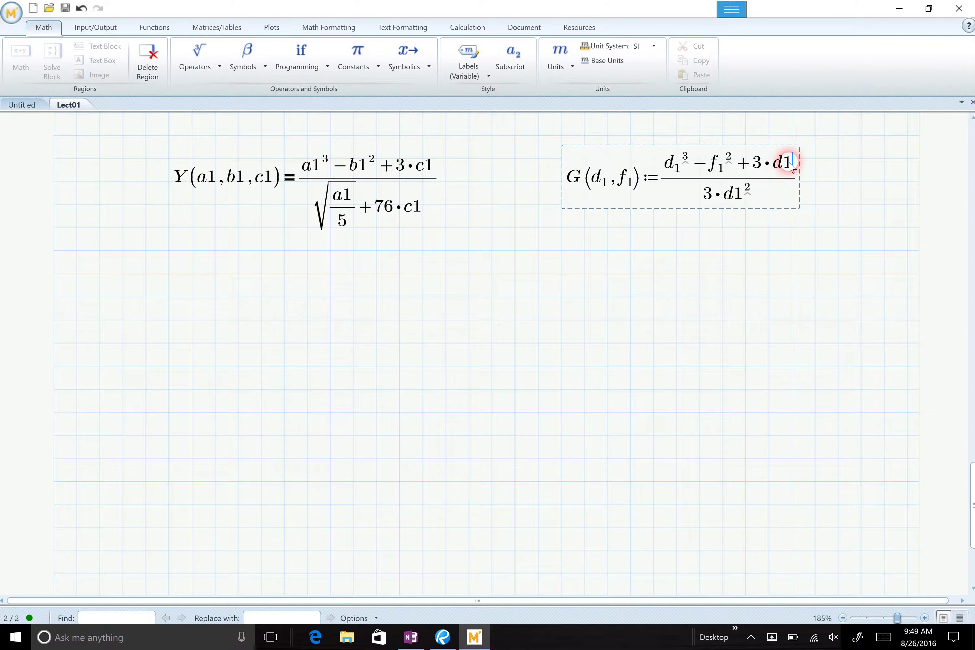
pyautogui.press('BackSpace')
pyautogui.hotkey('ctrl', '=')
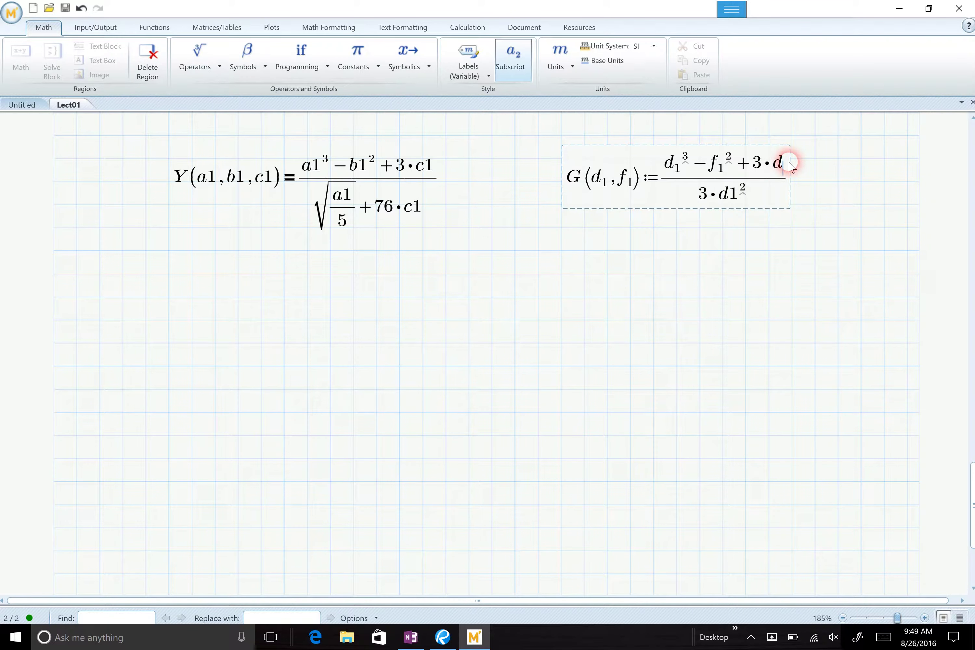
pyautogui.write('1')
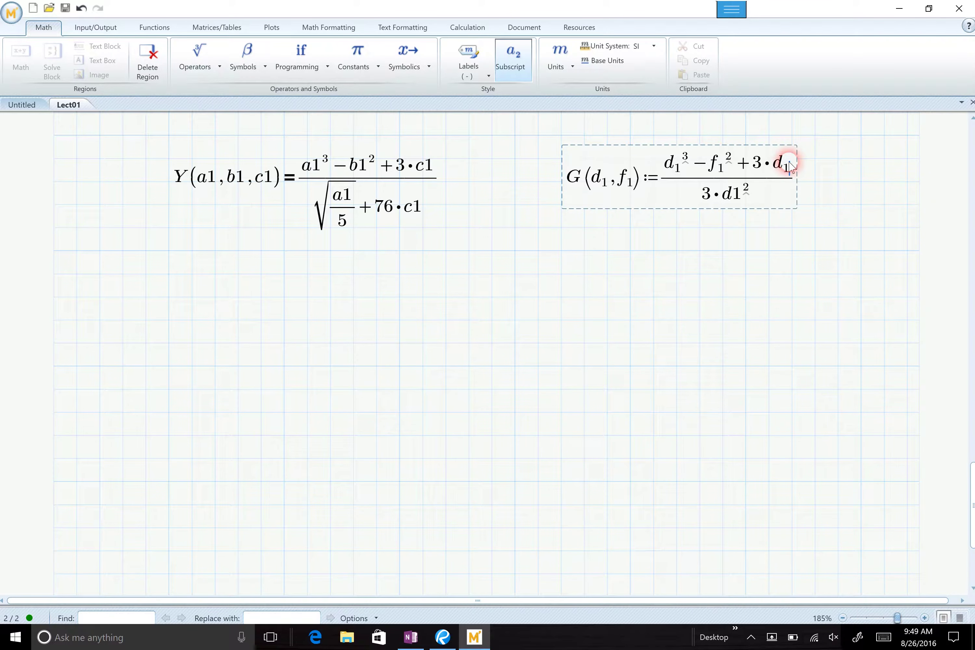
# Turn the 1 of the squared d1 term in G's denominator into a literal subscript
pyautogui.click(740, 201)
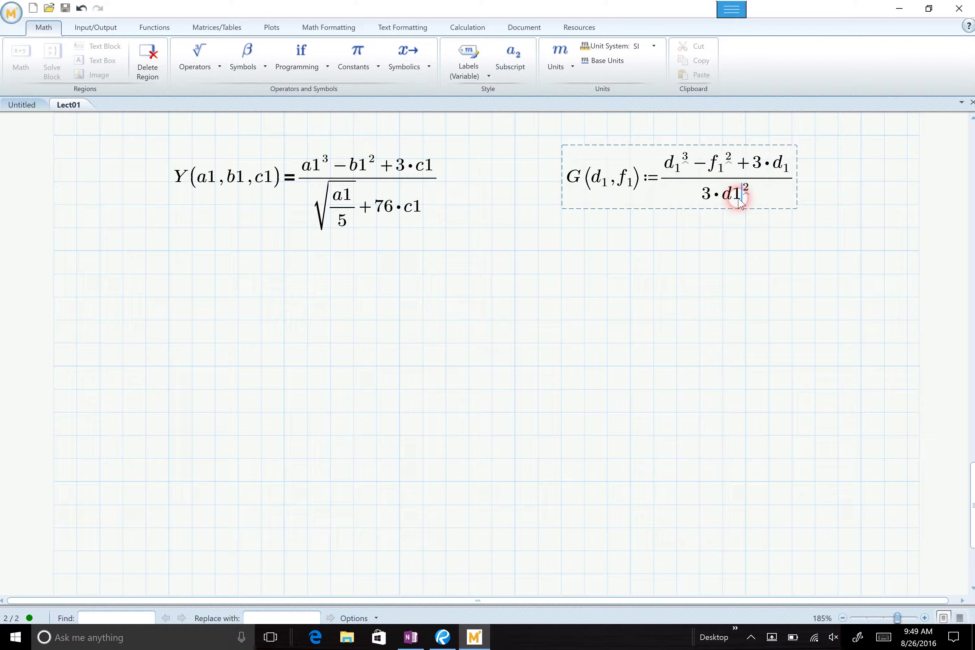
pyautogui.press('BackSpace')
pyautogui.hotkey('ctrl', '=')
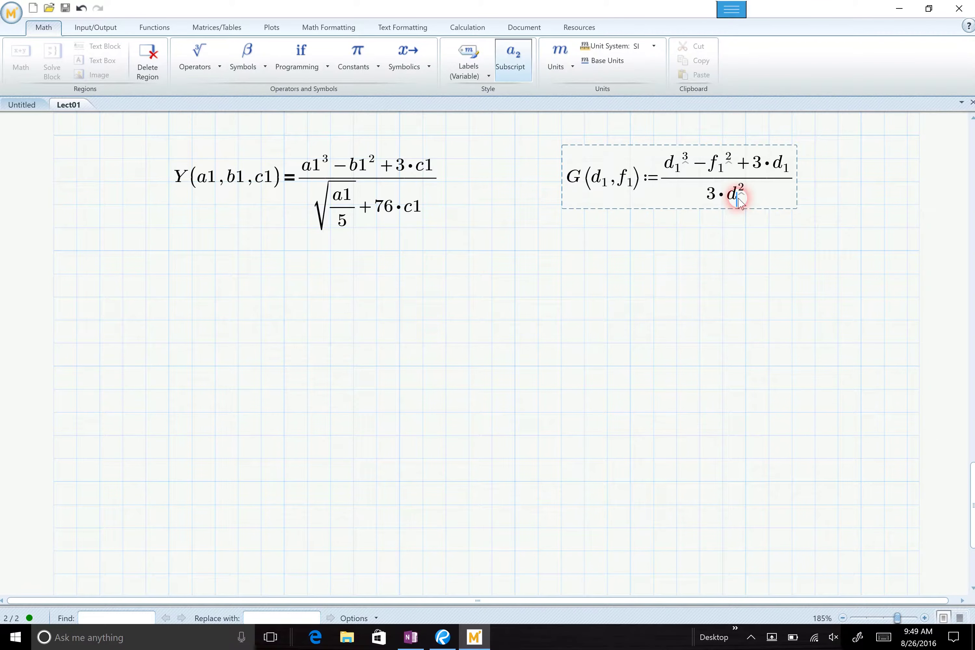
pyautogui.write('1')
pyautogui.click(699, 253)
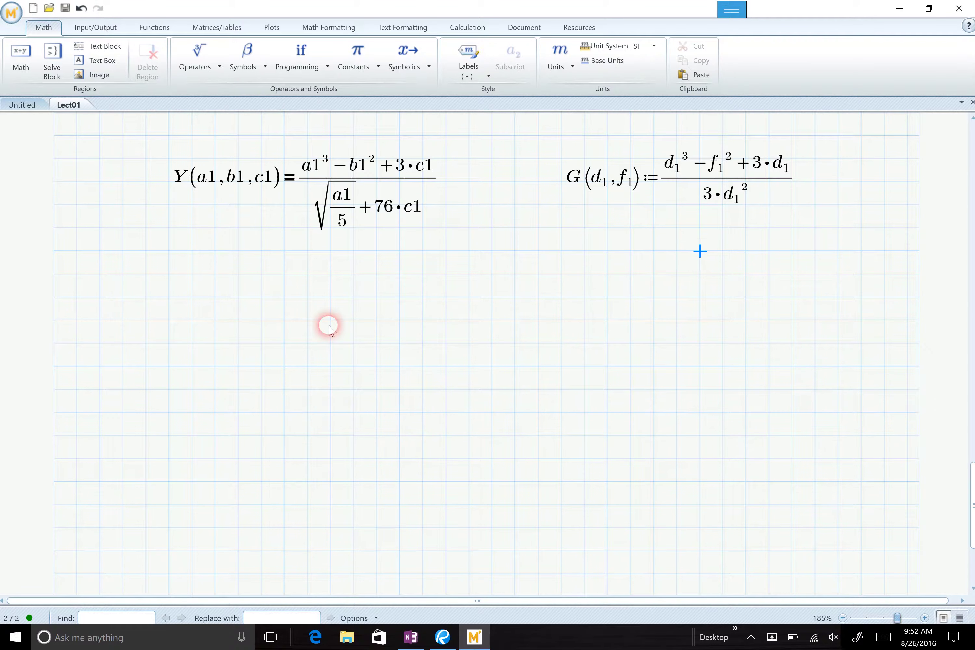
# Evaluate sin(36 deg) in a new math region below the Y function
pyautogui.click(169, 298)
pyautogui.write('si')
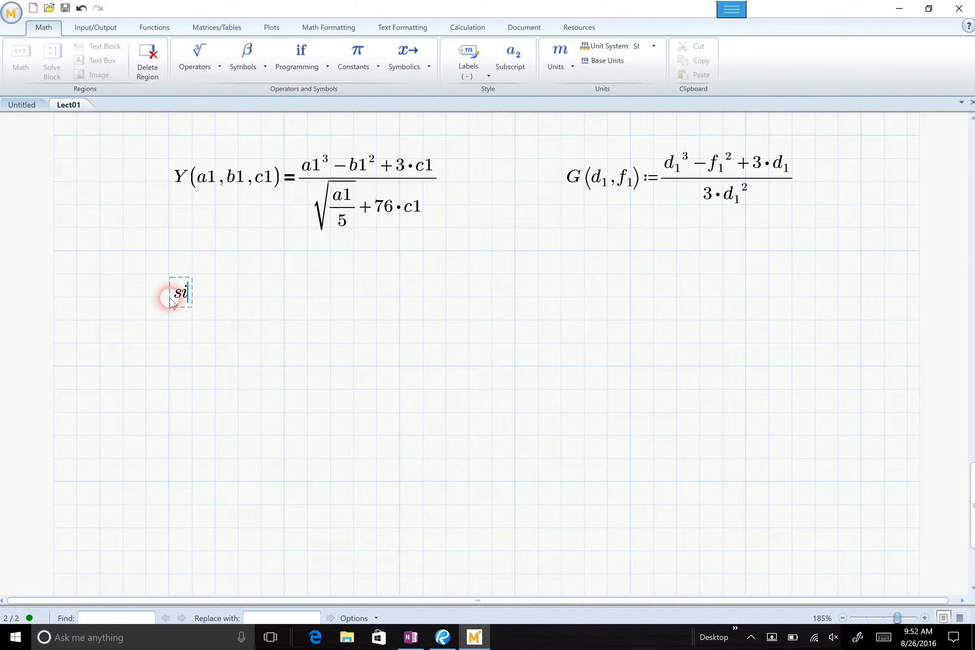
pyautogui.write('n')
pyautogui.click(170, 298)
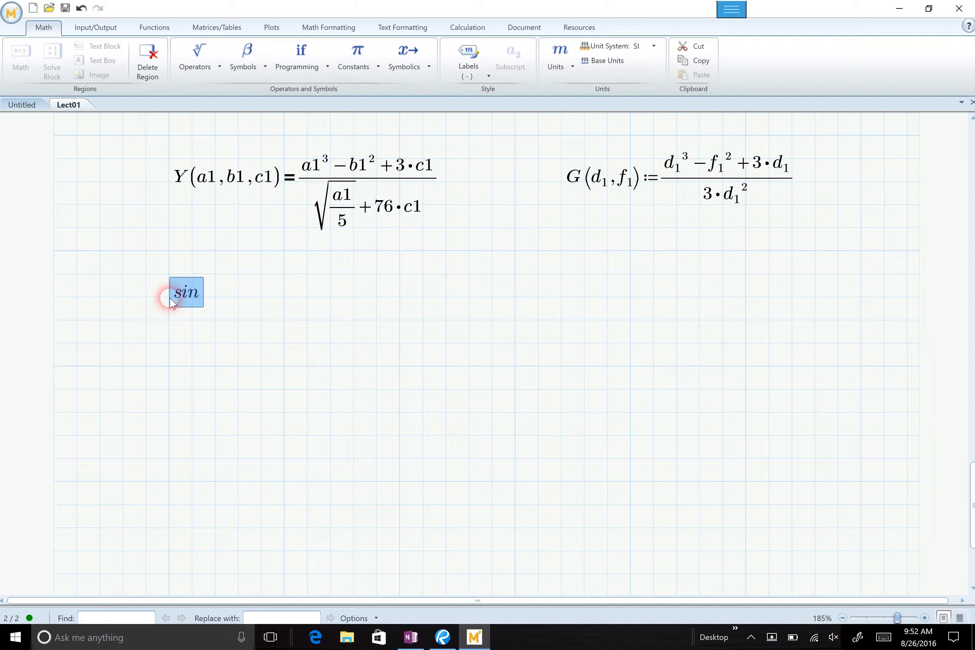
pyautogui.moveTo(170, 298); pyautogui.dragTo(203, 299)
pyautogui.click(203, 299)
pyautogui.write('(')
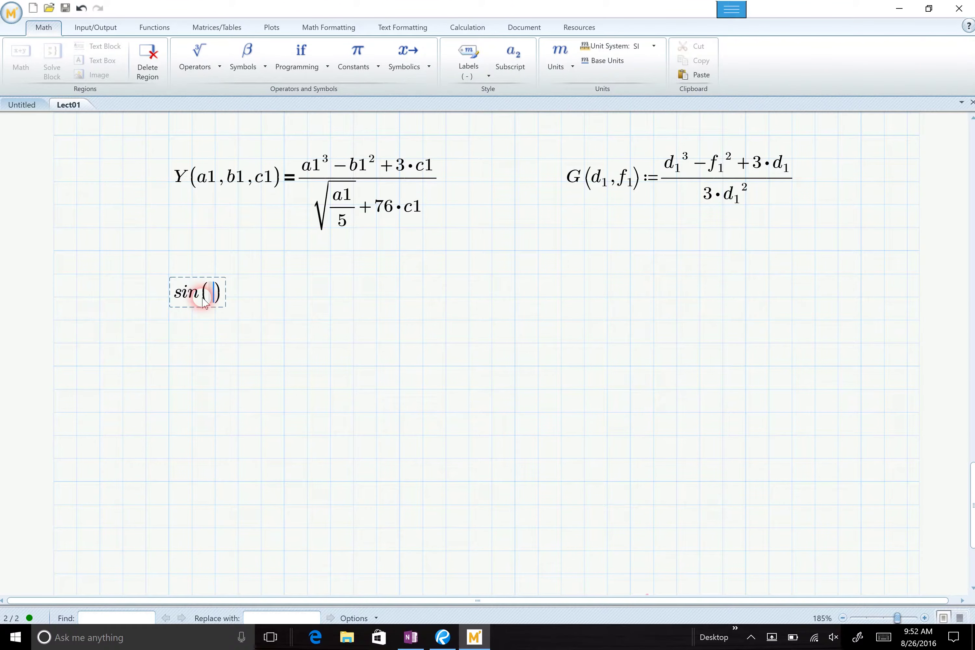
pyautogui.write('36')
pyautogui.write('*deg')
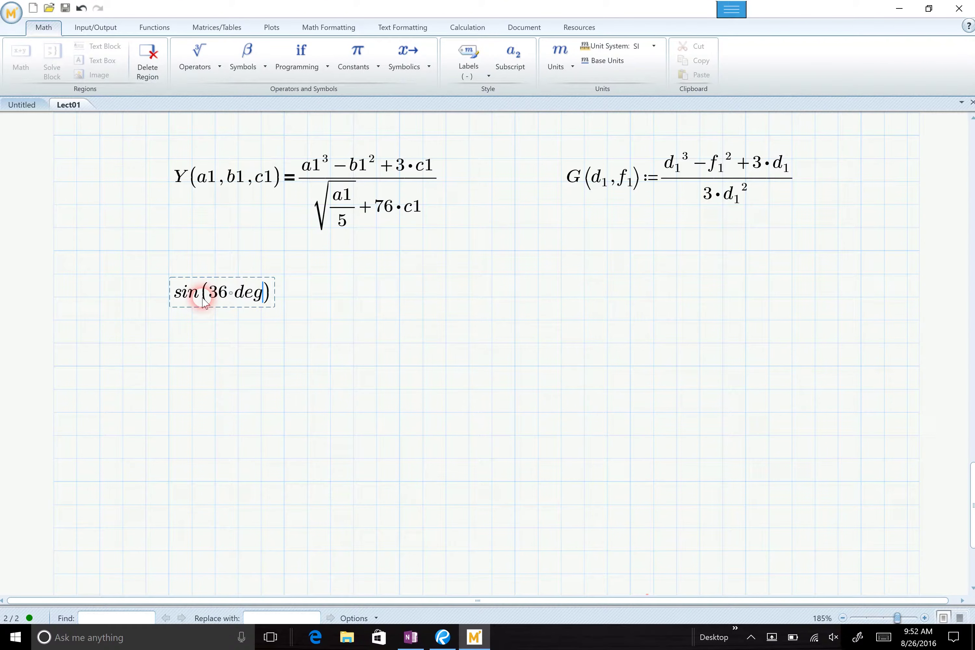
pyautogui.write('=0.588·')
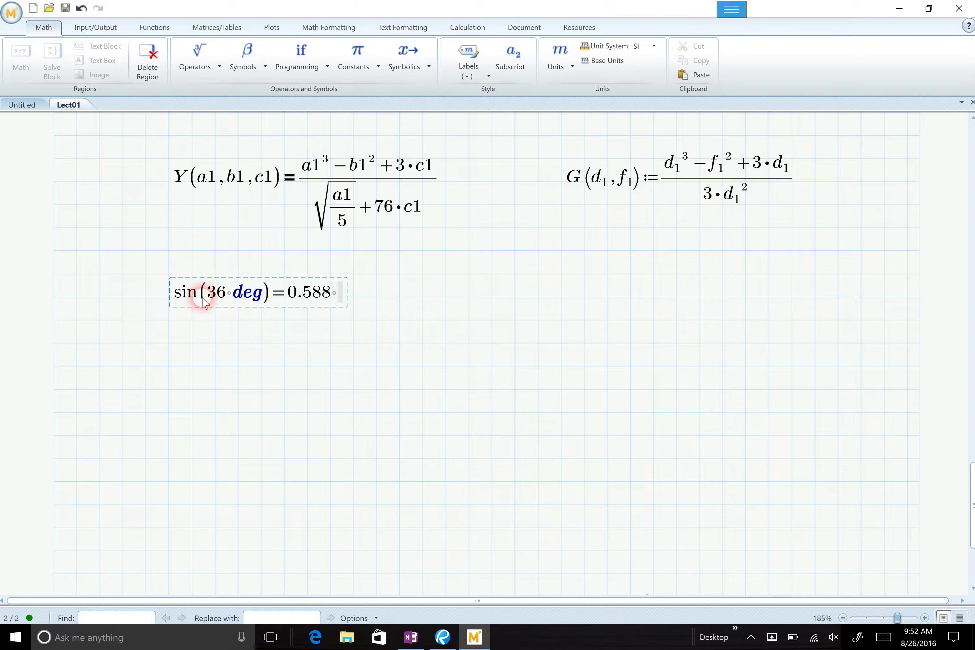
# Evaluate sin(36 rad) in a new math region directly below the sin(36 deg) calculation
pyautogui.click(173, 346)
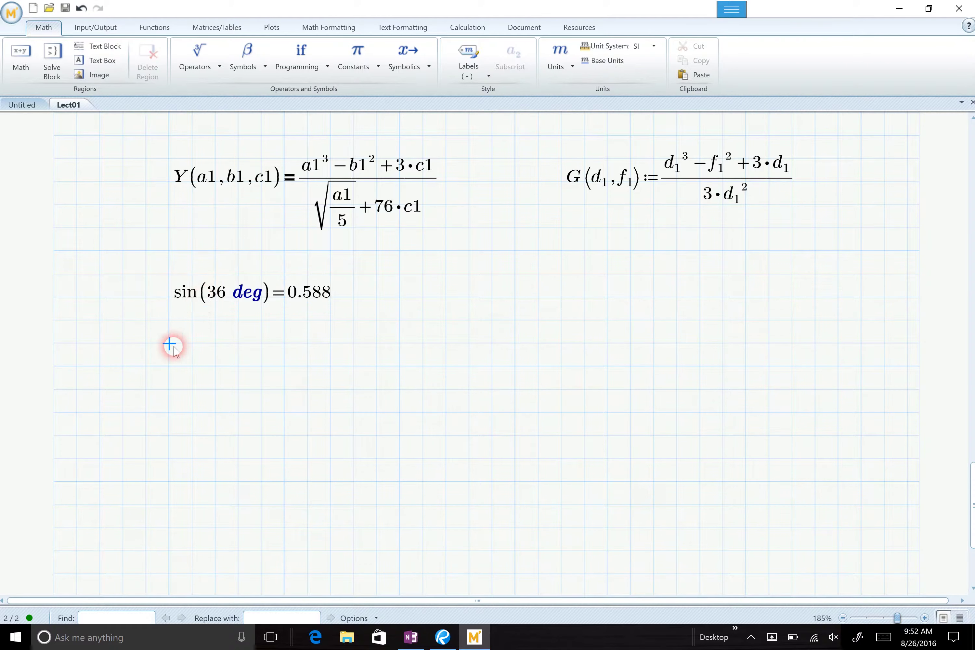
pyautogui.write('sin(')
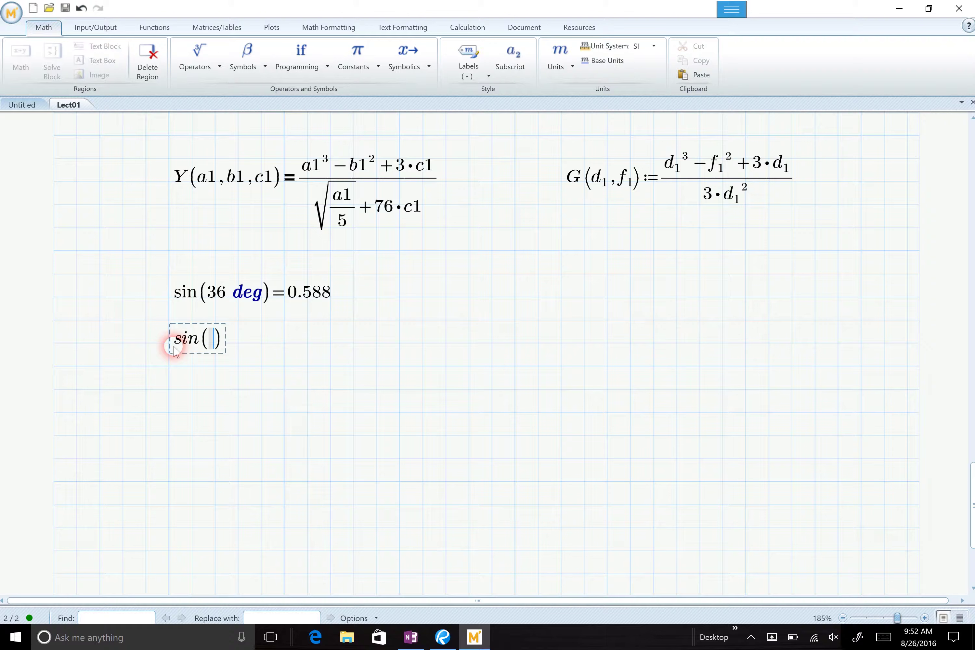
pyautogui.write('36')
pyautogui.write('*rad=')
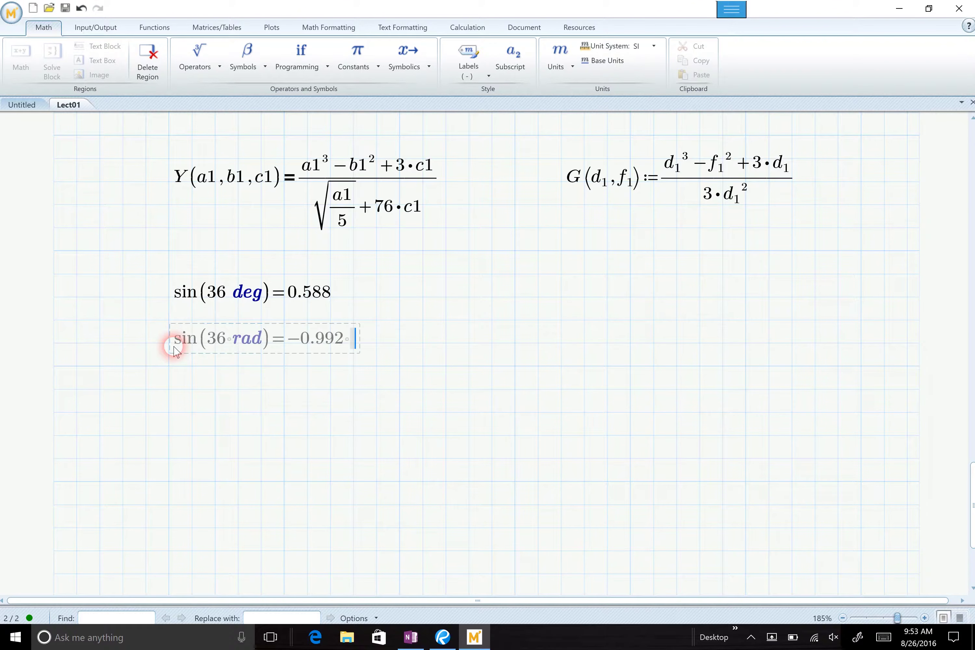
pyautogui.click(250, 416)
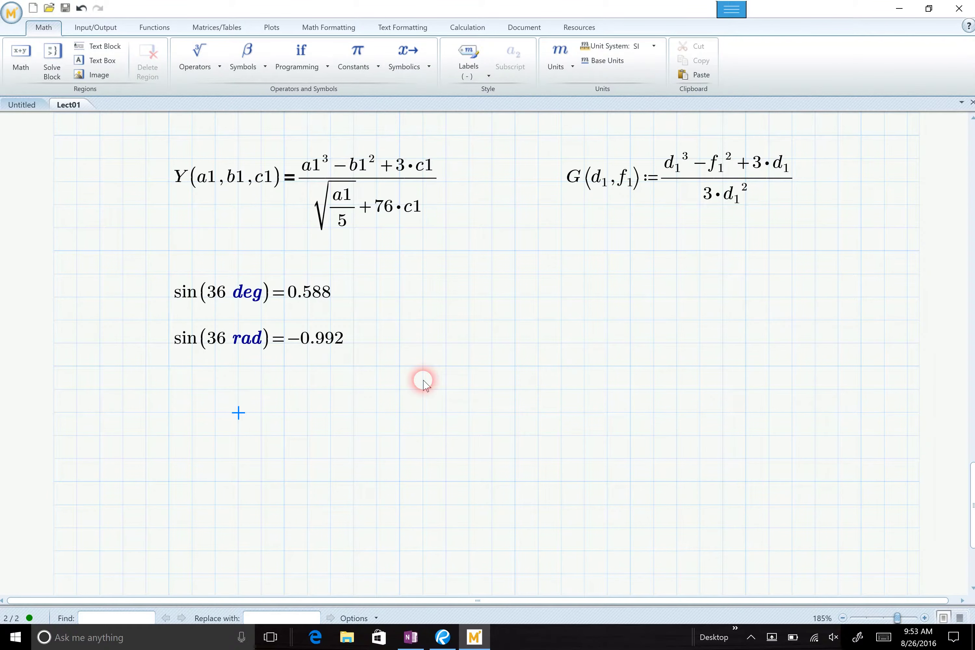
# Evaluate 36 deg in a new region beside the sin(36 deg) calculation, with the result unit set to rad
pyautogui.click(515, 298)
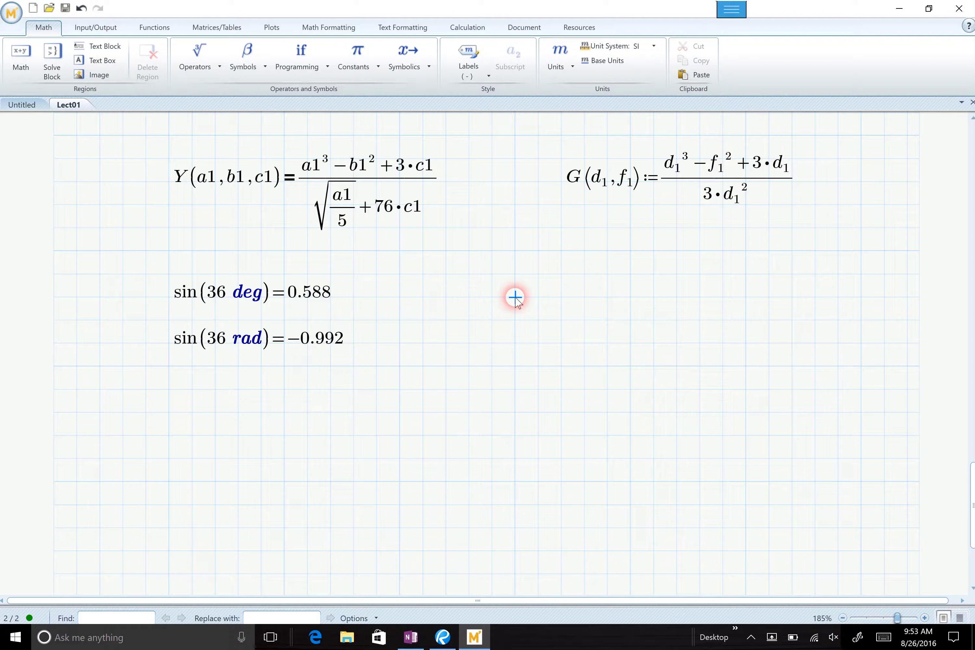
pyautogui.write('36·deg')
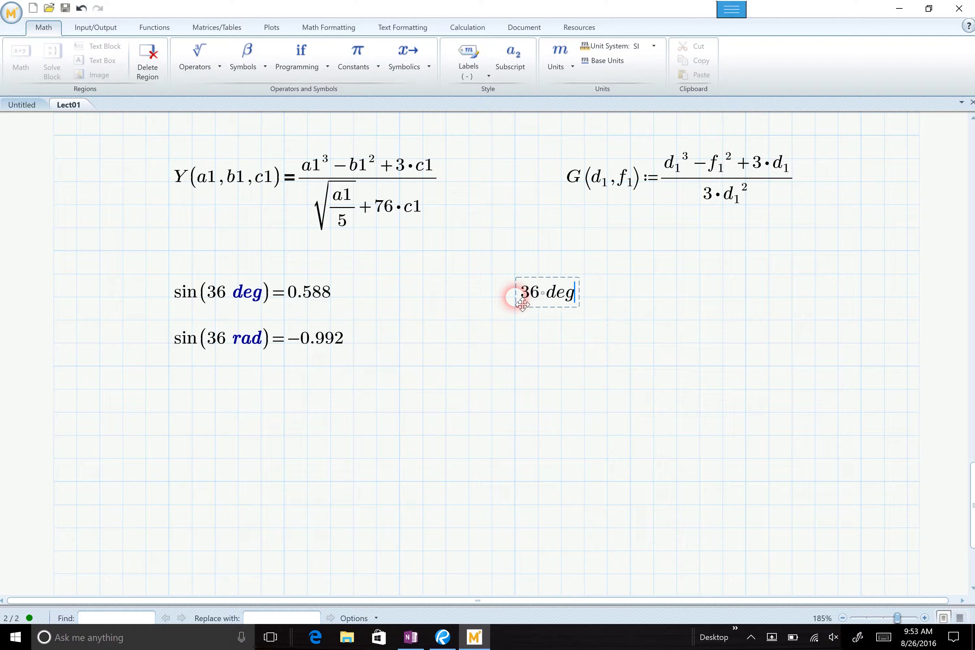
pyautogui.write('=0.628')
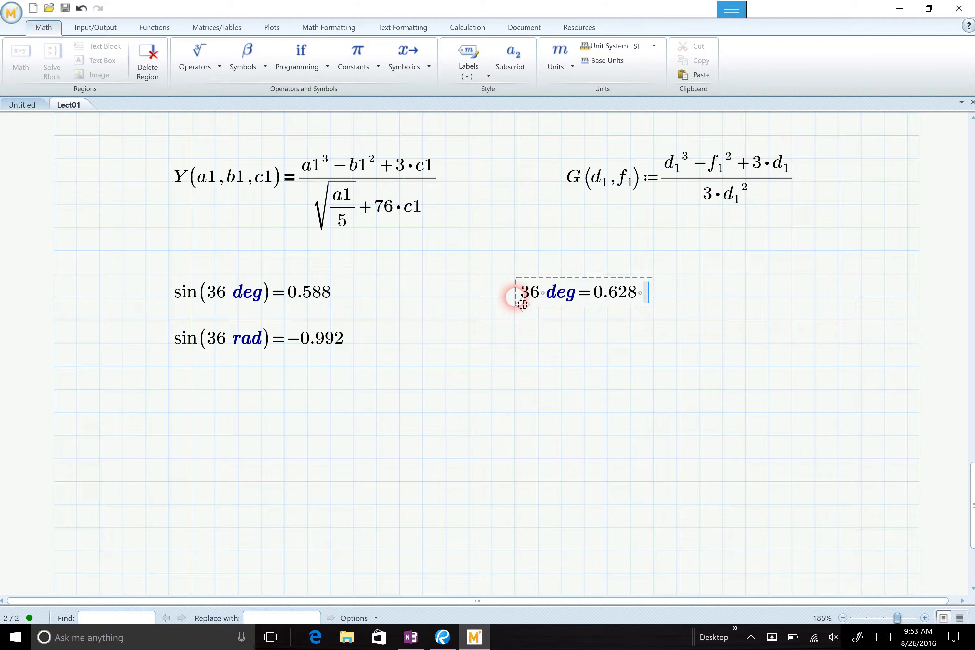
pyautogui.write('rad')
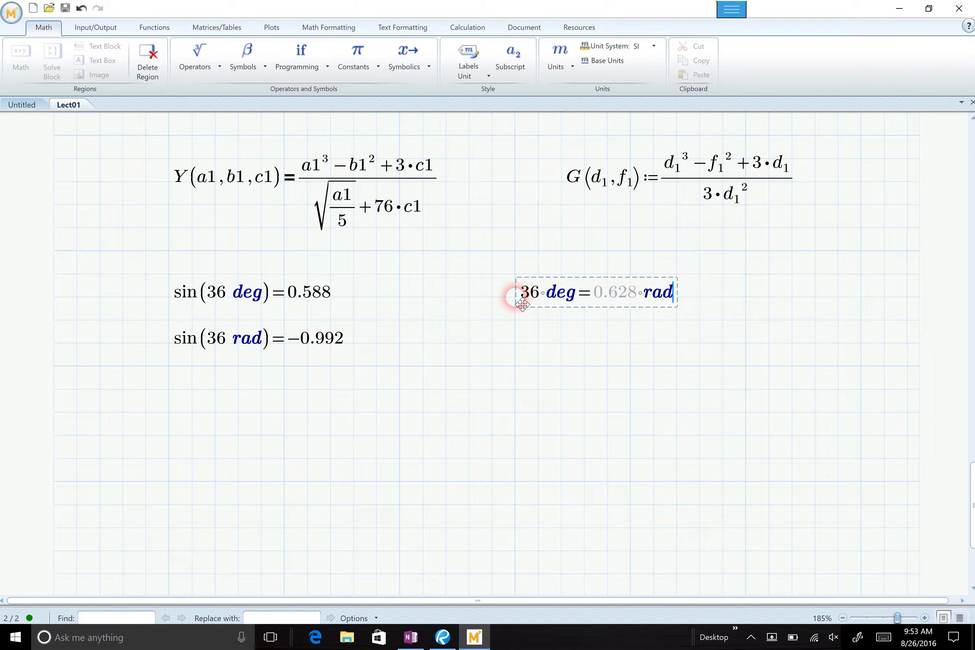
pyautogui.click(643, 368)
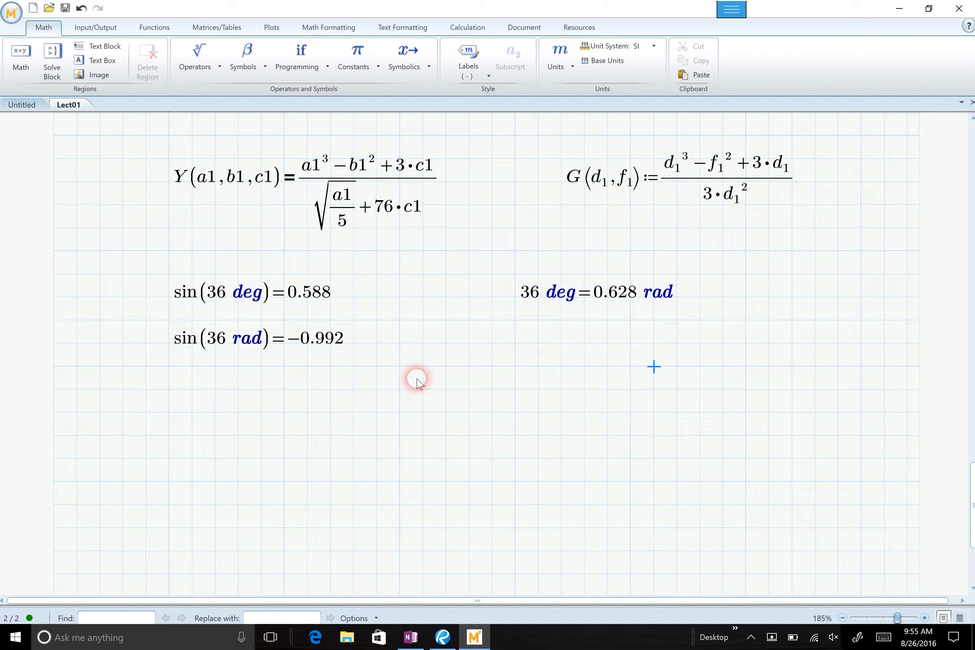
# Add a text block below the sine calculations beginning "Let's talk about index numbers. They are like subscripts"
pyautogui.click(172, 415)
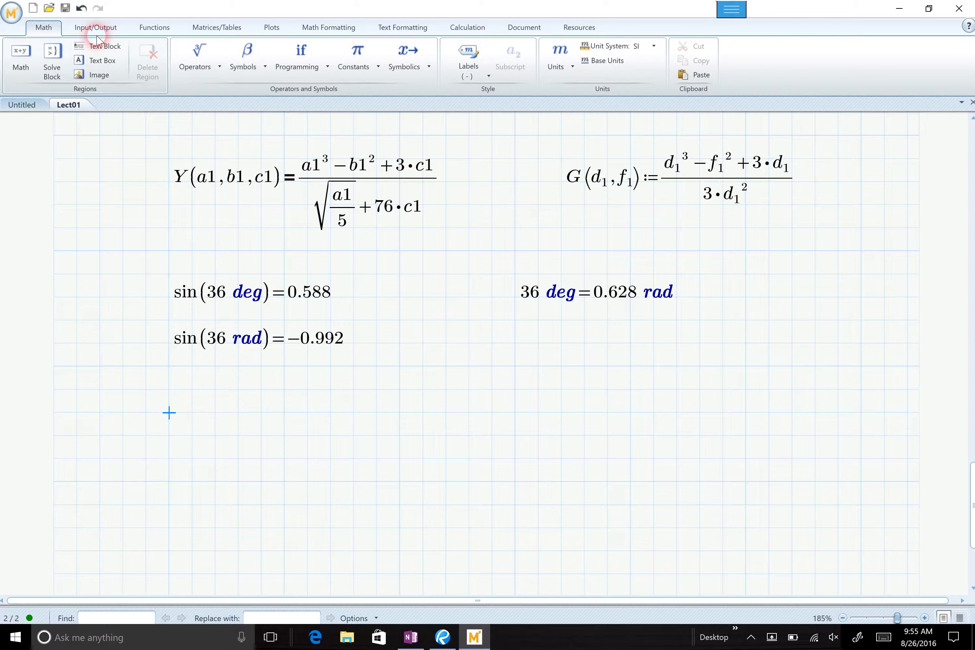
pyautogui.click(106, 48)
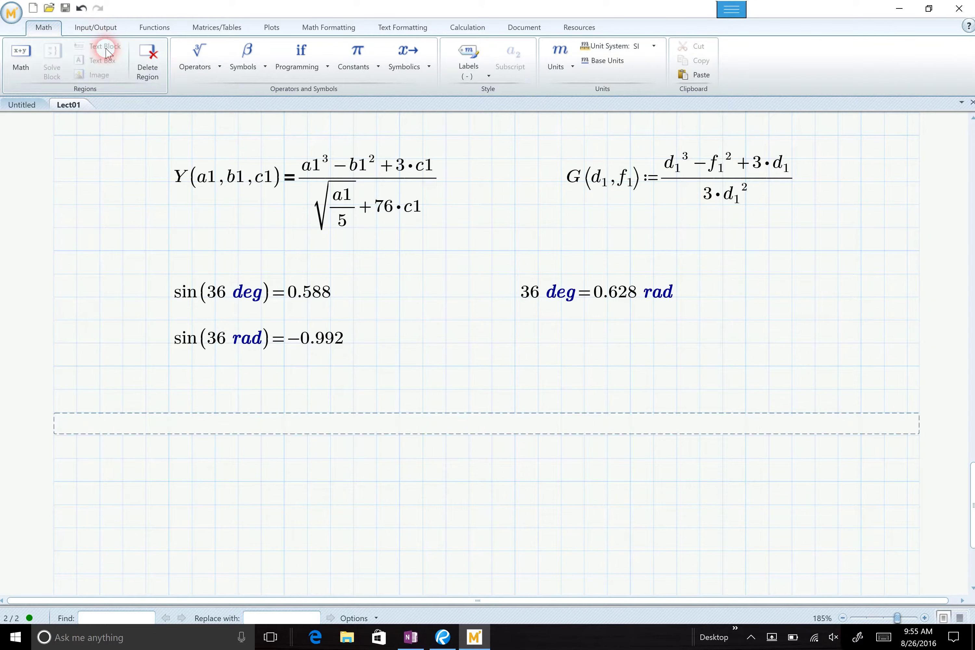
pyautogui.write("Let's talk about")
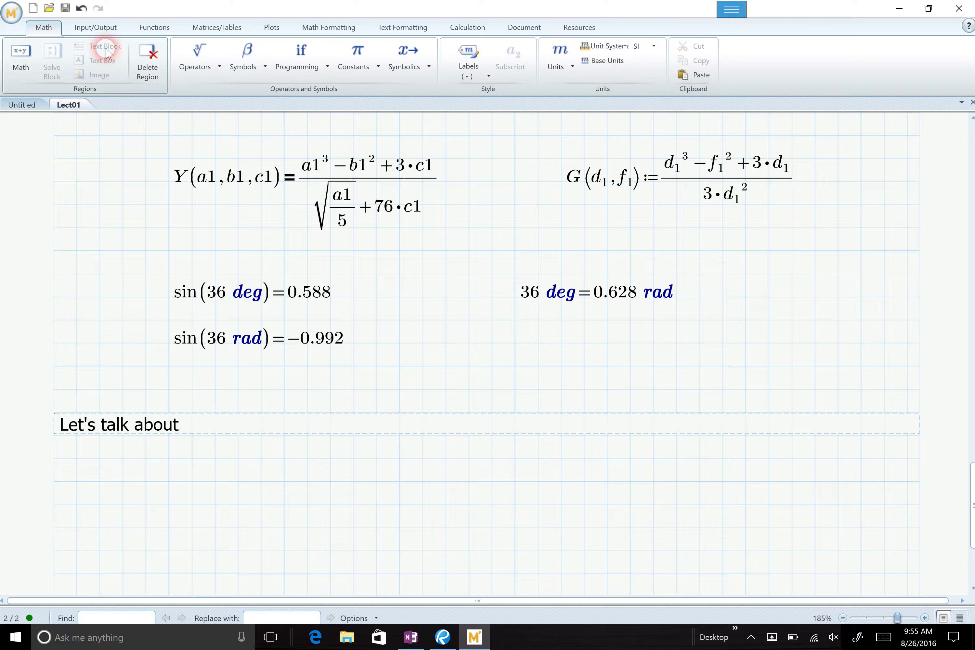
pyautogui.write(' index numb')
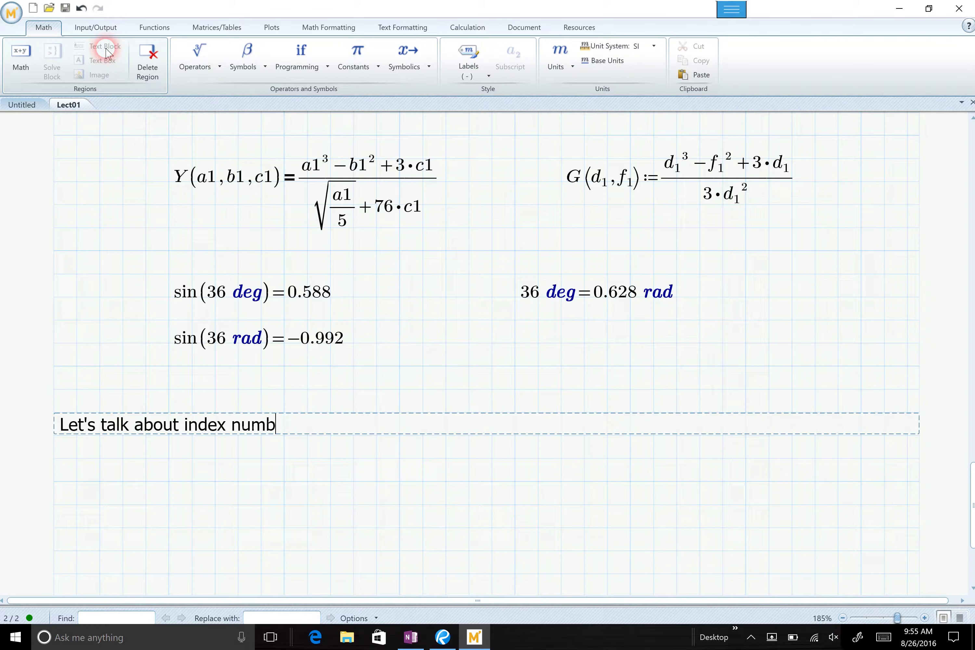
pyautogui.write('ers. They are ')
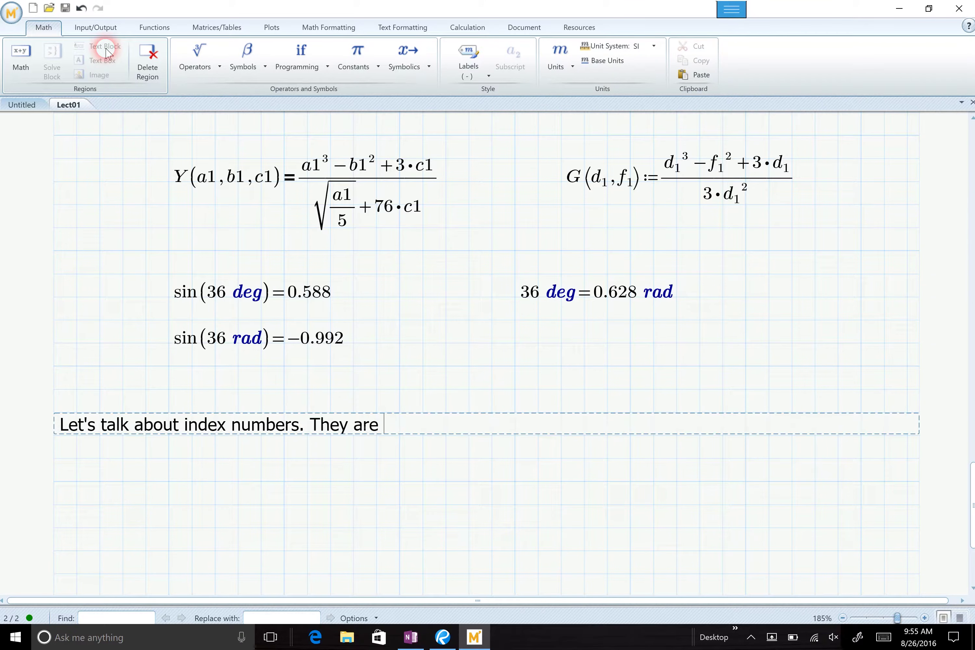
pyautogui.write('like subscriptsl')
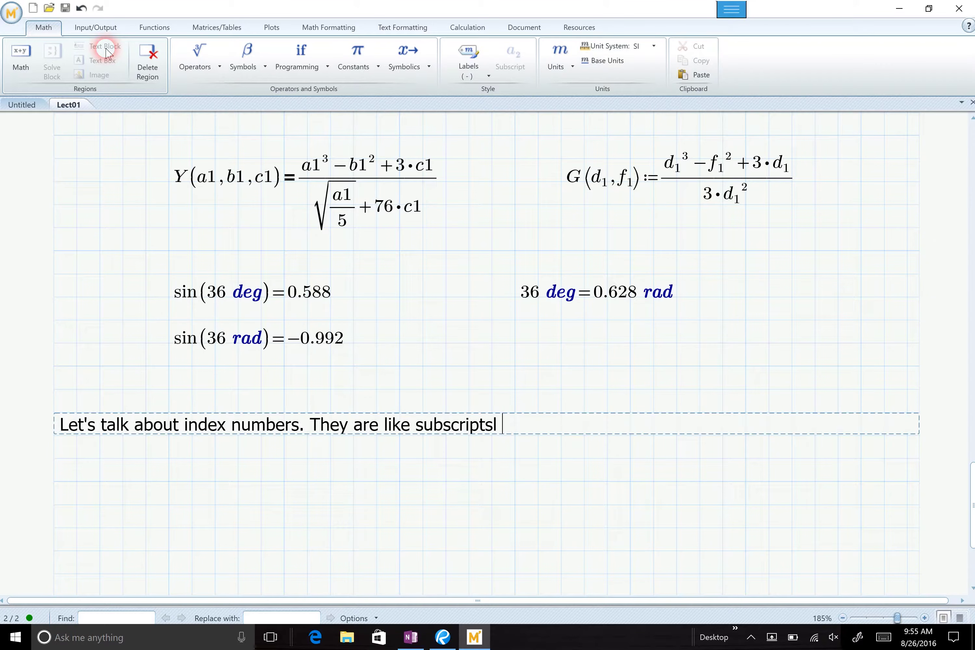
pyautogui.press('BackSpace')
pyautogui.press('BackSpace')
# Continue the text block with "in the way they "appear" but they have a very different meaning in the p"
pyautogui.write('in the way they "')
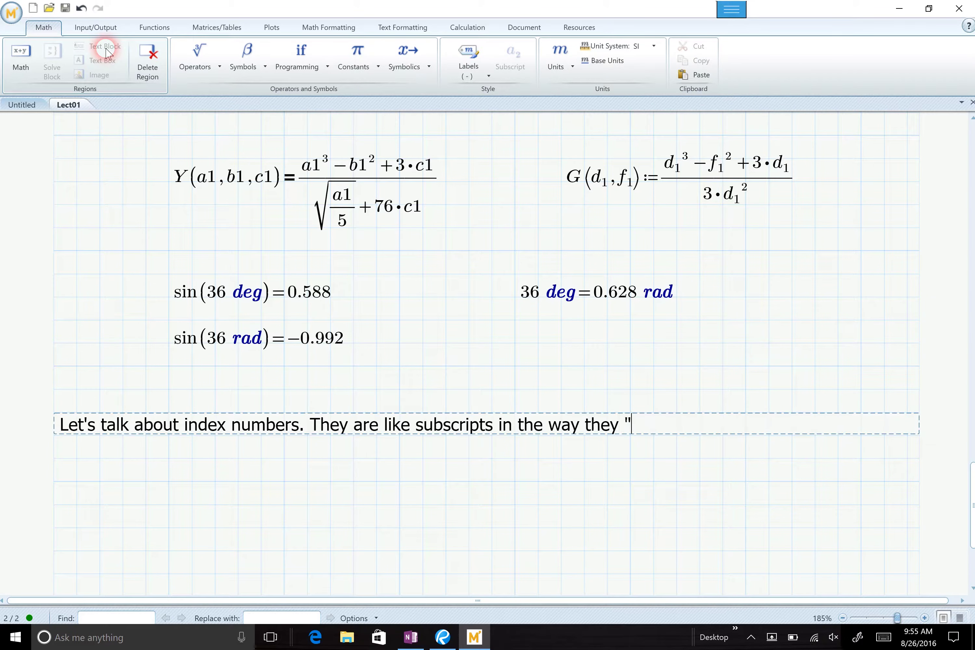
pyautogui.write('appear" bu')
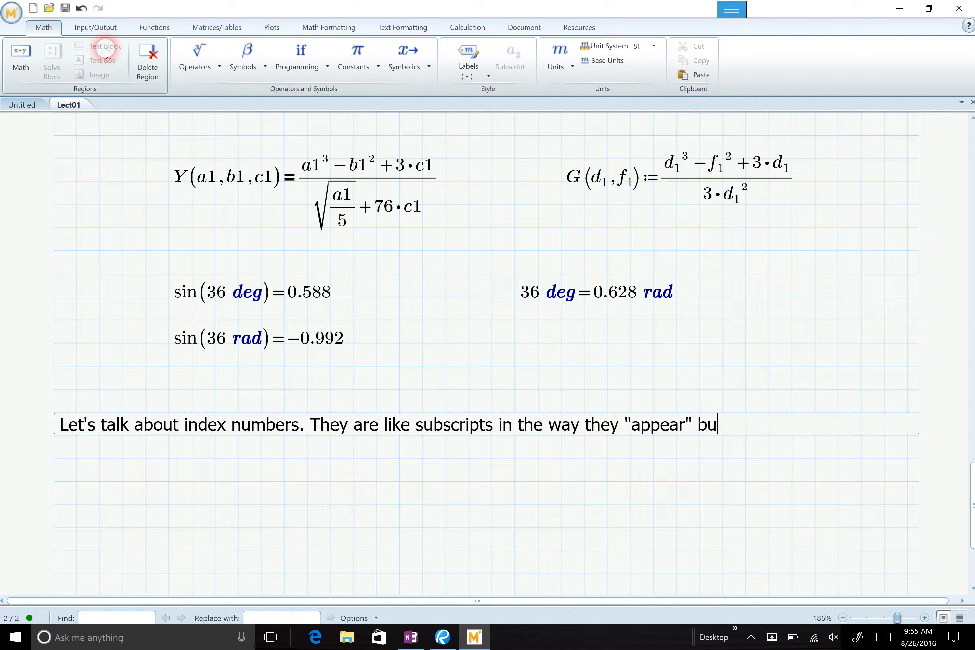
pyautogui.write('t they have a v')
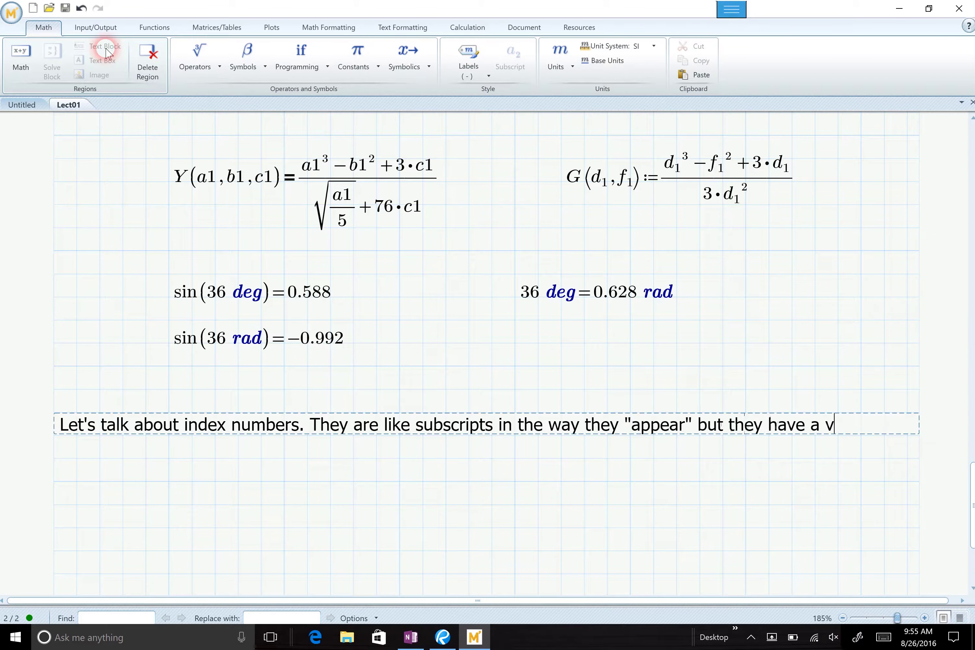
pyautogui.write('ery different mean')
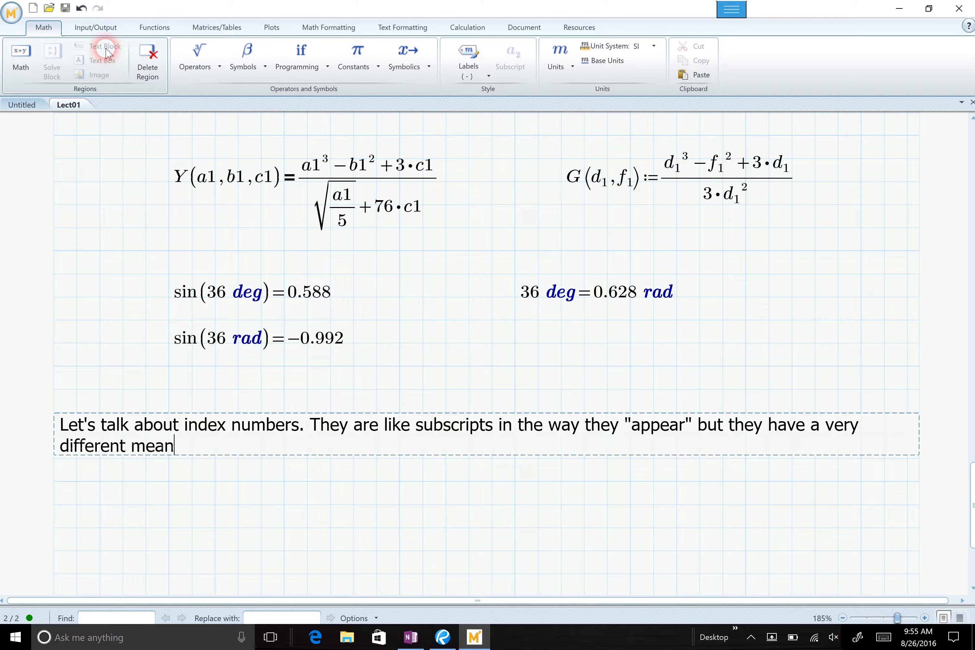
pyautogui.write('ing in the p')
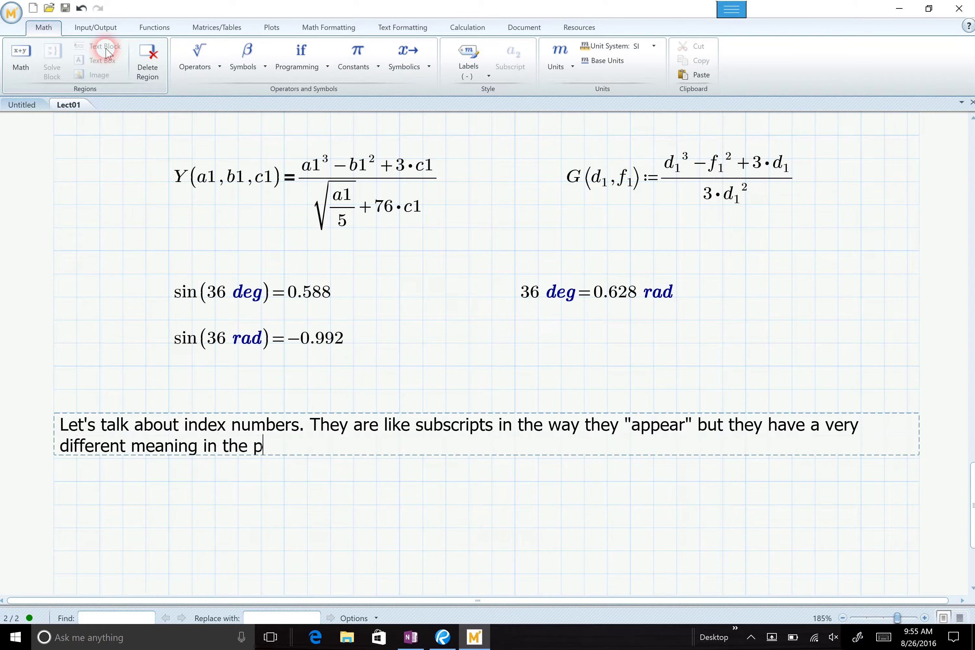